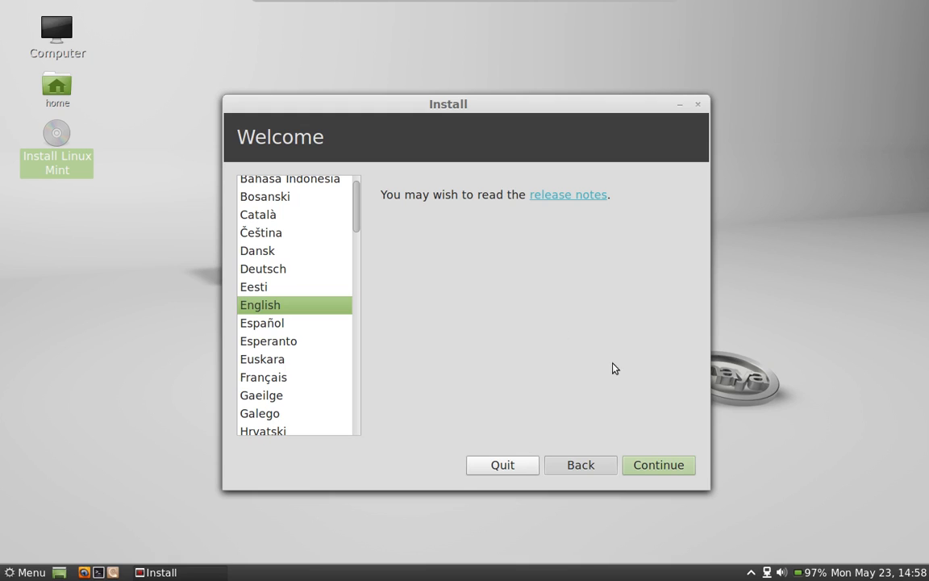
Step: Continue past the Welcome page and the Preparing to install readiness checks
{"action": "left_click", "coordinate": [677, 464]}
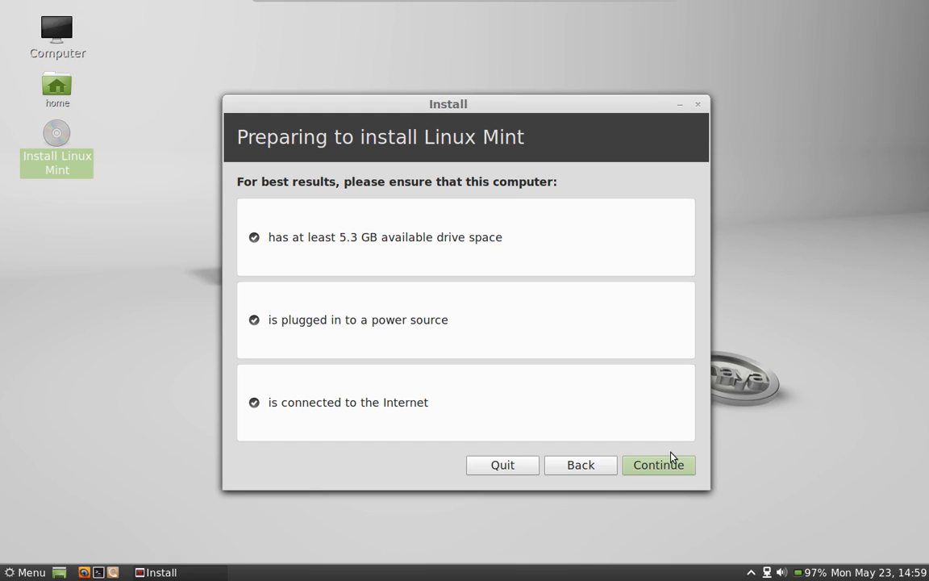
{"action": "left_click", "coordinate": [654, 469]}
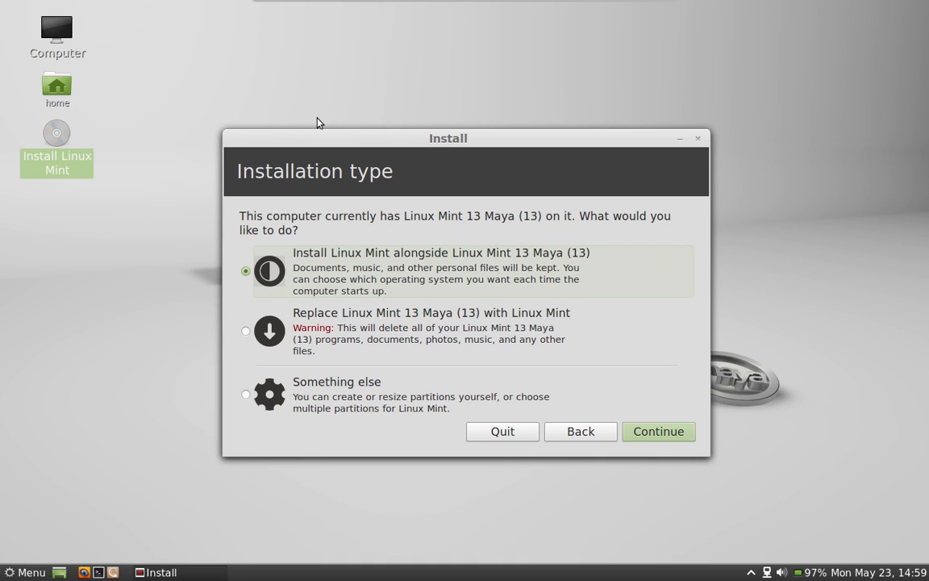
Step: Choose the 'Something else' installation type to partition /dev/sda manually
{"action": "left_click_drag", "start_coordinate": [427, 143], "coordinate": [427, 99]}
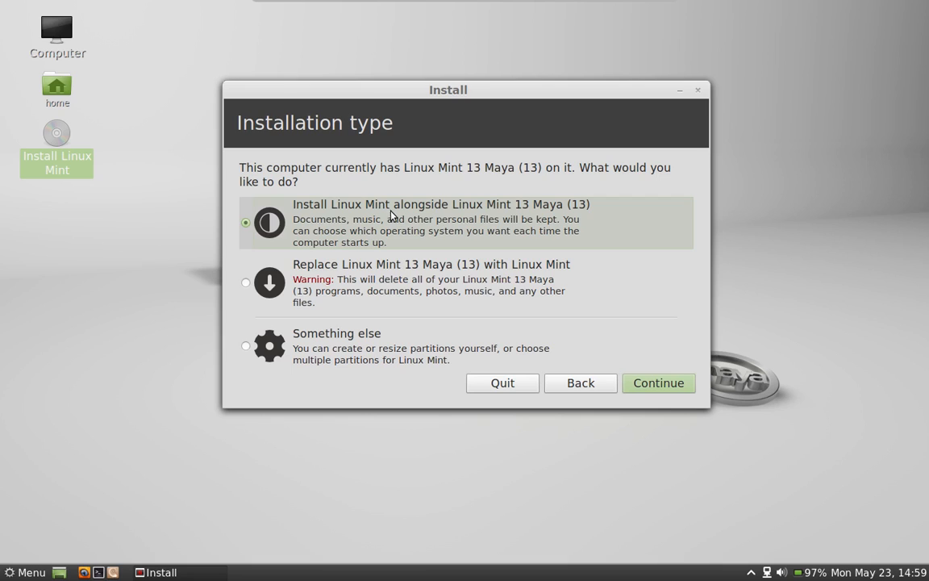
{"action": "left_click", "coordinate": [349, 355]}
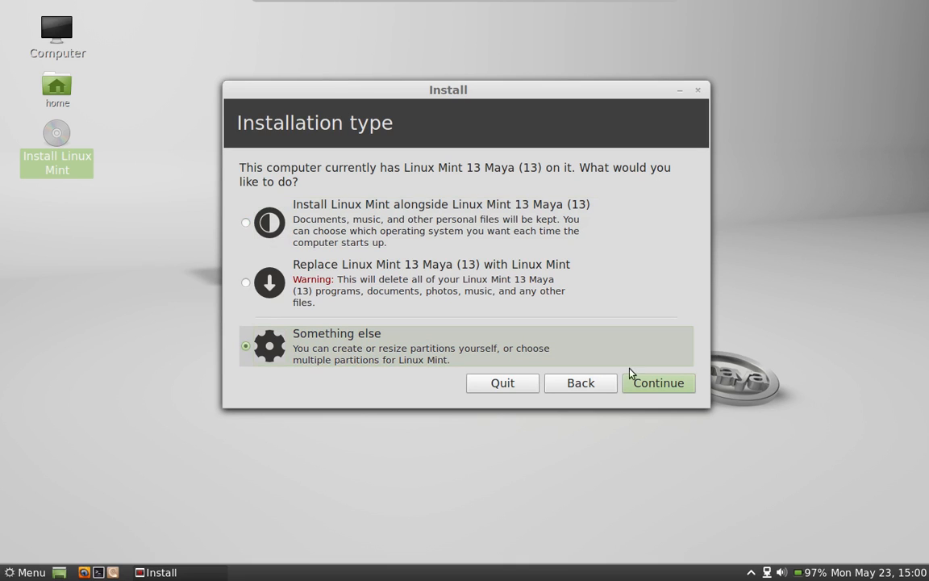
{"action": "left_click", "coordinate": [672, 385]}
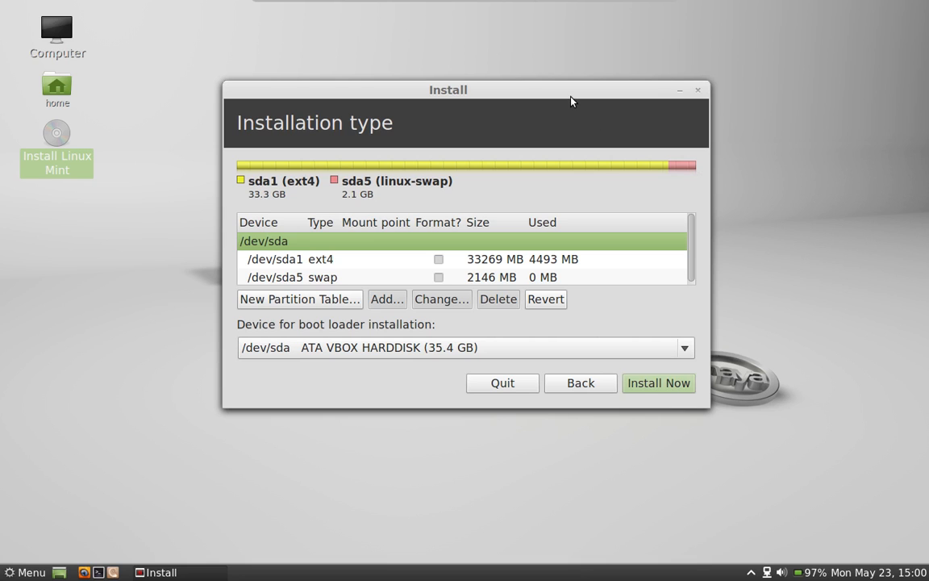
Step: Wipe /dev/sda with a new partition table and start a partition in the 35417 MB free space
{"action": "left_click_drag", "start_coordinate": [560, 90], "coordinate": [545, 113]}
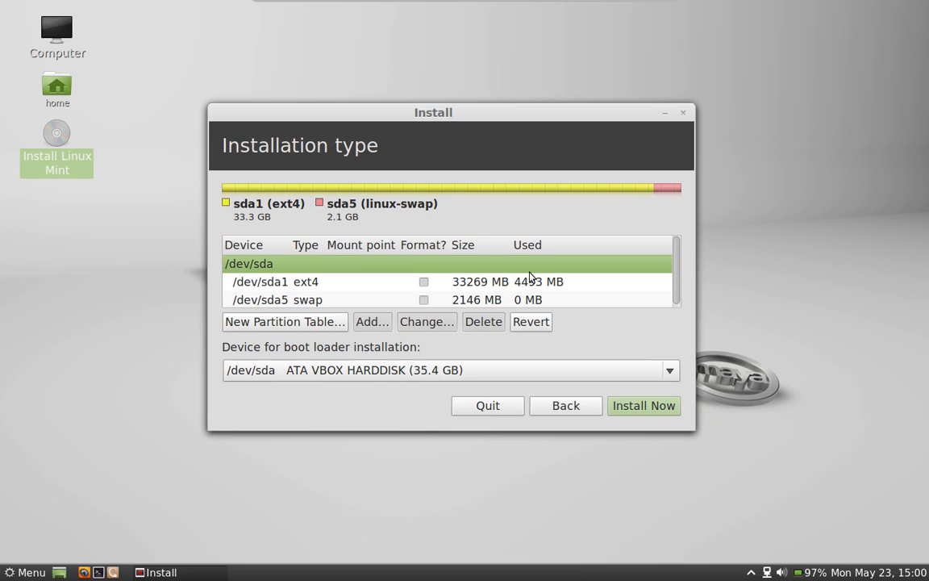
{"action": "scroll", "coordinate": [533, 260], "scroll_direction": "down", "scroll_amount": 1}
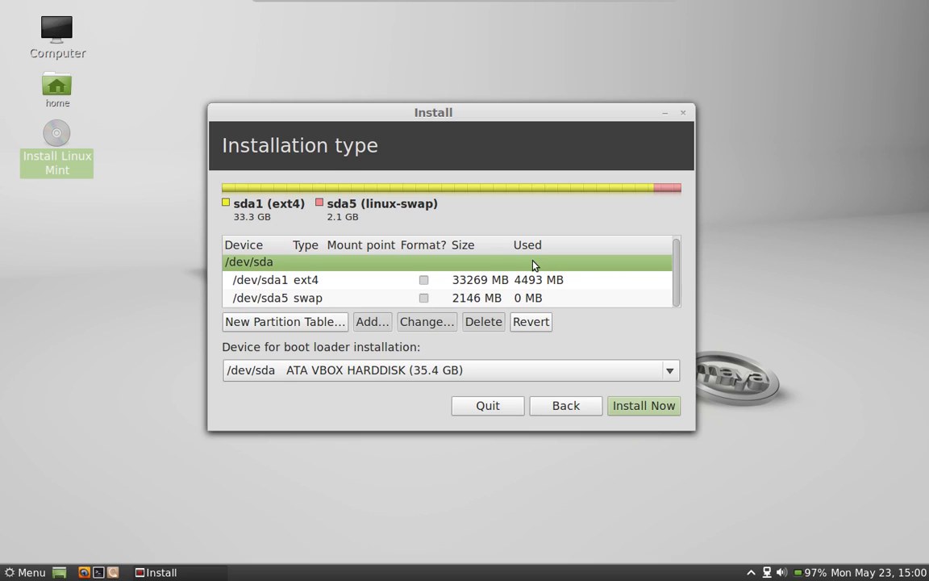
{"action": "scroll", "coordinate": [532, 264], "scroll_direction": "up", "scroll_amount": 1}
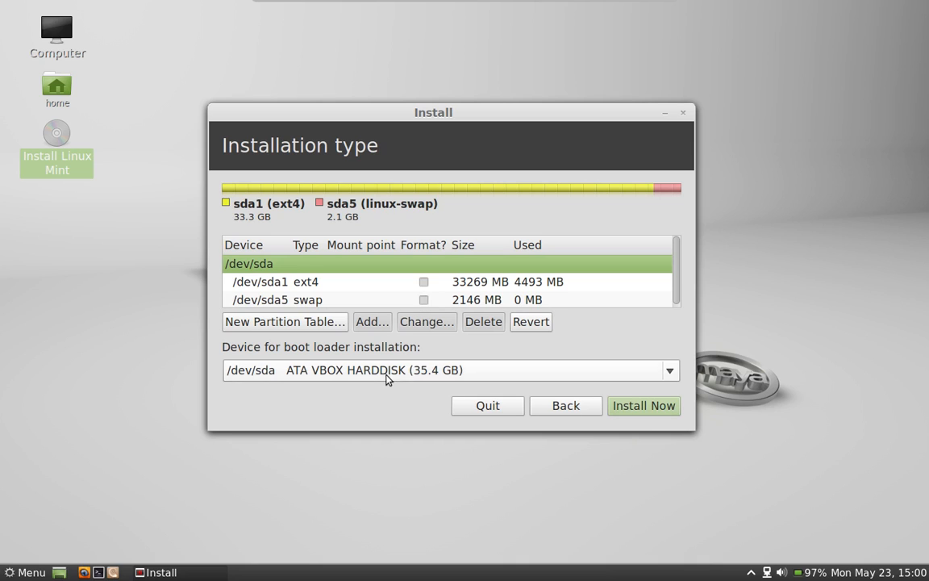
{"action": "left_click", "coordinate": [321, 323]}
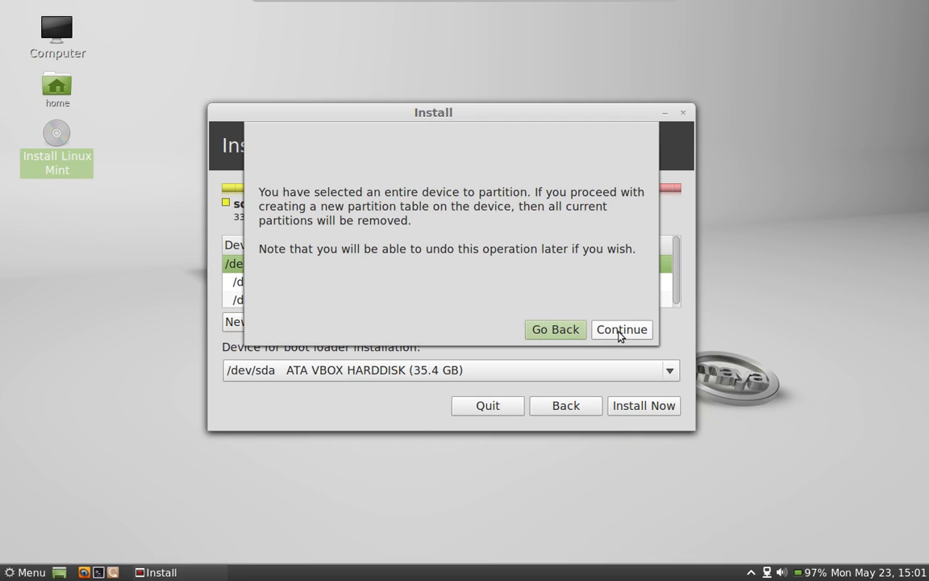
{"action": "left_click", "coordinate": [620, 331]}
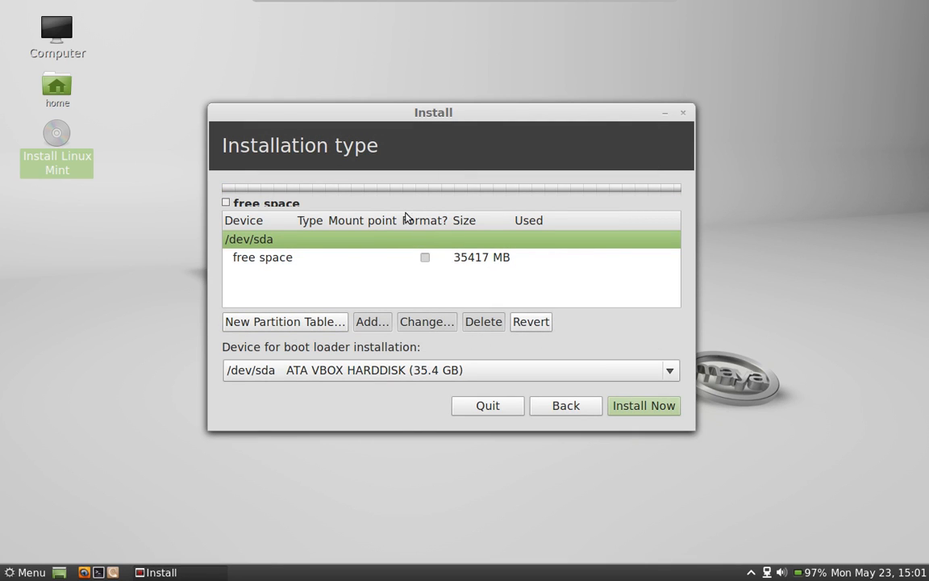
{"action": "left_click", "coordinate": [373, 264]}
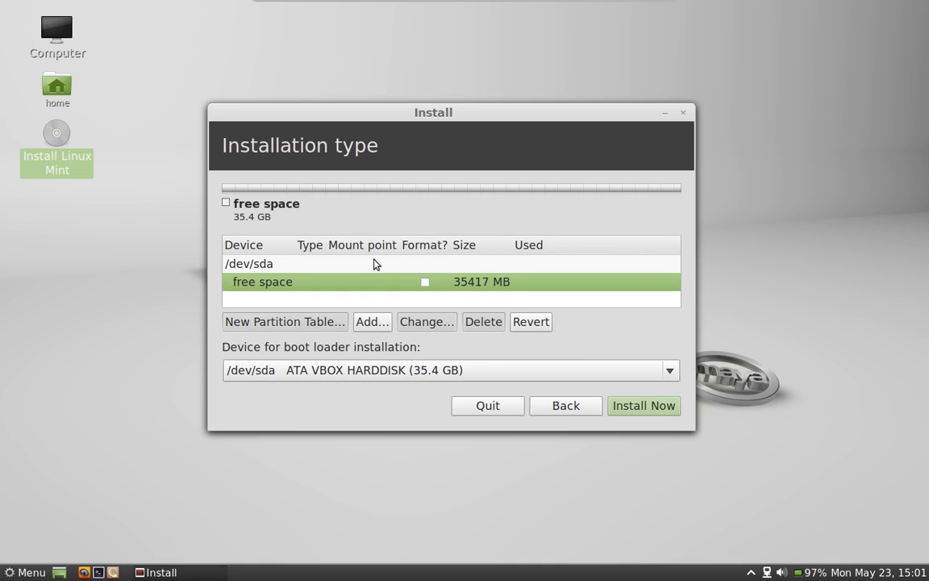
{"action": "double_click", "coordinate": [378, 280]}
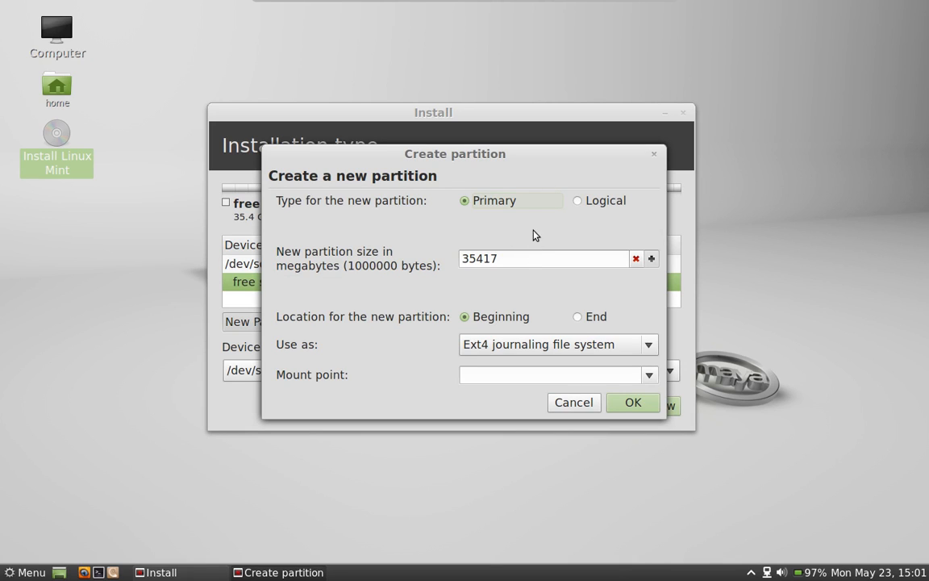
Step: Create a 512 MB Ext2 partition mounted at /boot
{"action": "left_click", "coordinate": [525, 262]}
{"action": "type", "text": "5812"}
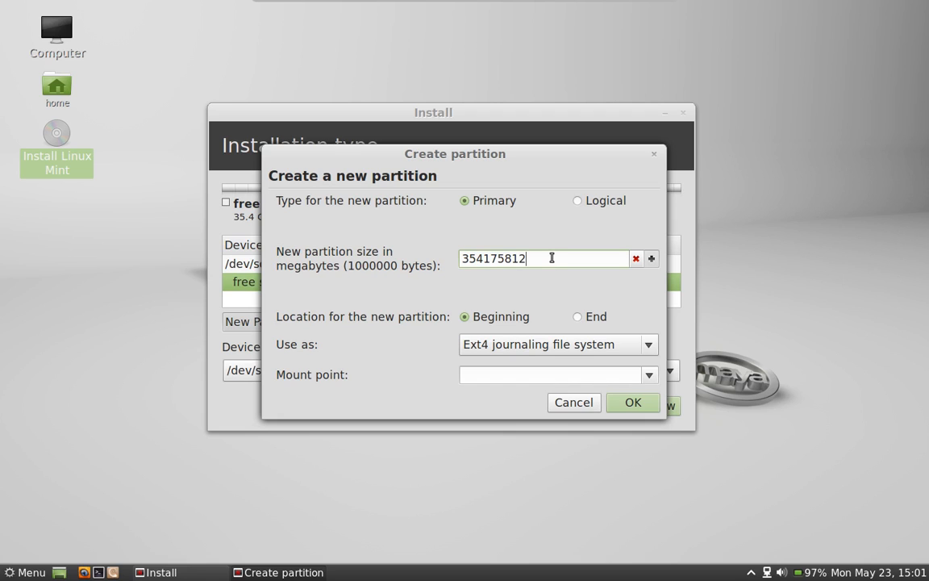
{"action": "key", "text": "BackSpace"}
{"action": "key", "text": "ctrl+a"}
{"action": "key", "text": "BackSpace"}
{"action": "type", "text": "512"}
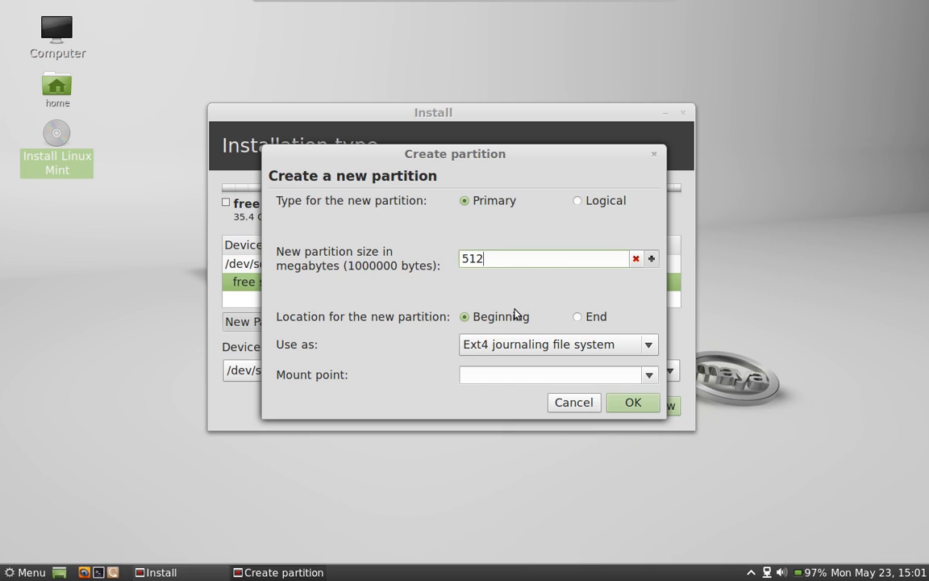
{"action": "left_click", "coordinate": [651, 348]}
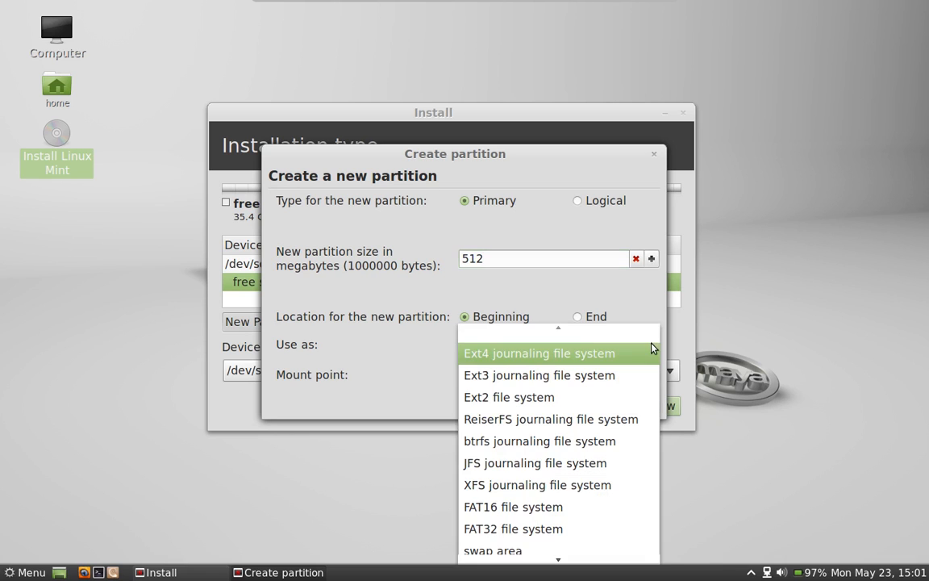
{"action": "left_click", "coordinate": [616, 398]}
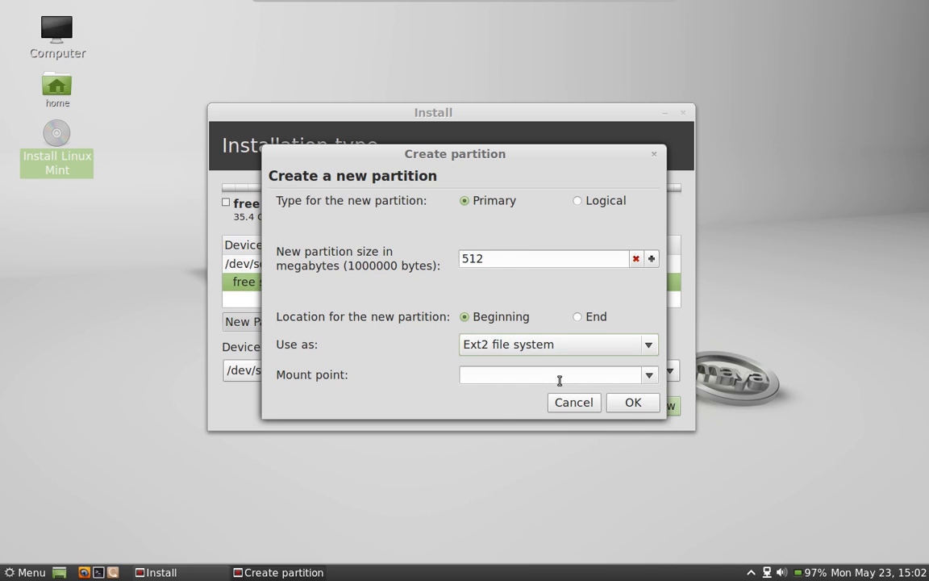
{"action": "left_click", "coordinate": [650, 377]}
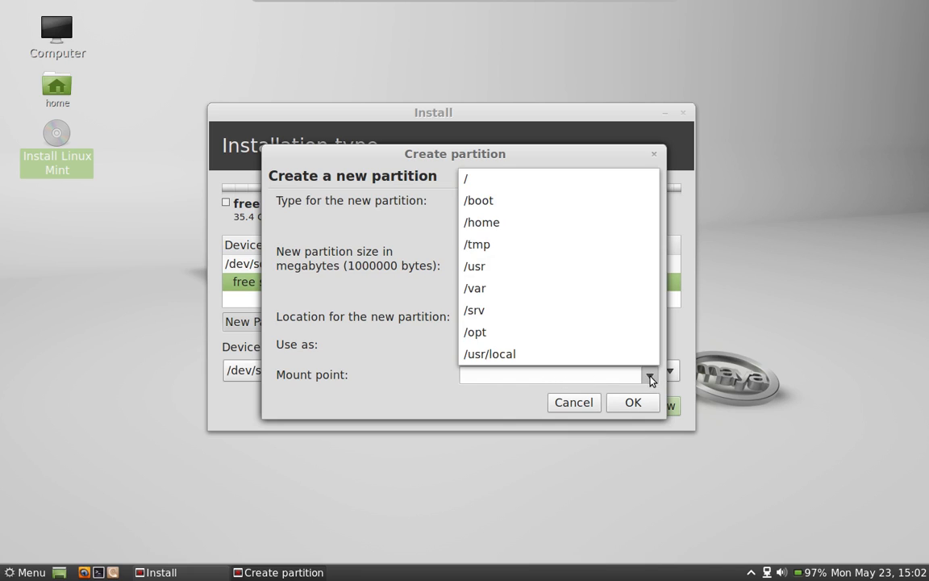
{"action": "left_click", "coordinate": [595, 200]}
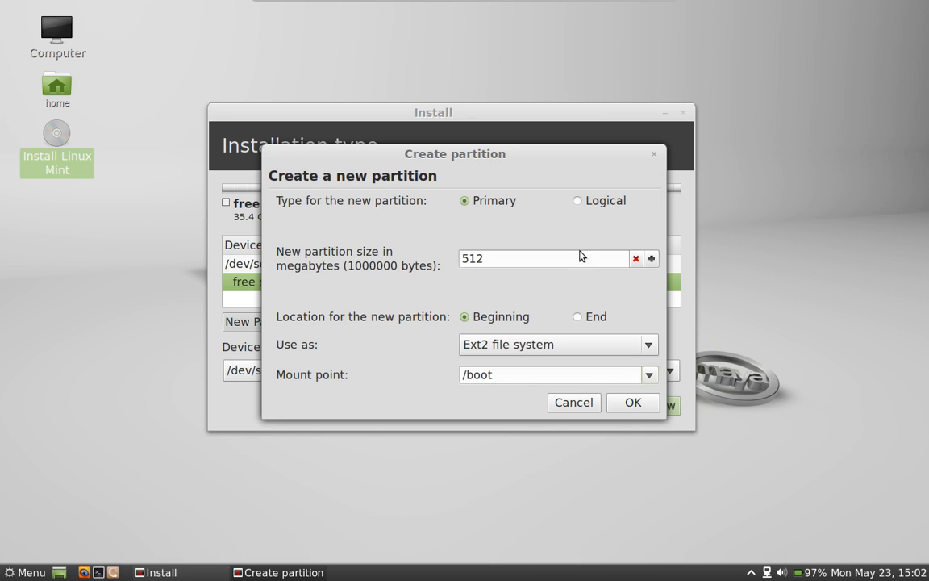
{"action": "left_click", "coordinate": [633, 404]}
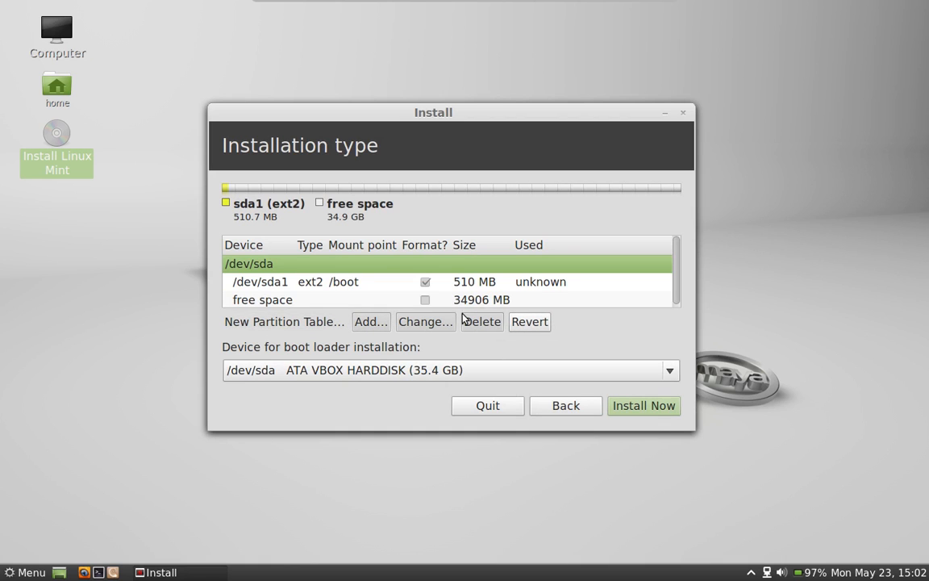
Step: Create a 15000 MB primary Ext4 partition mounted as root (/)
{"action": "double_click", "coordinate": [432, 300]}
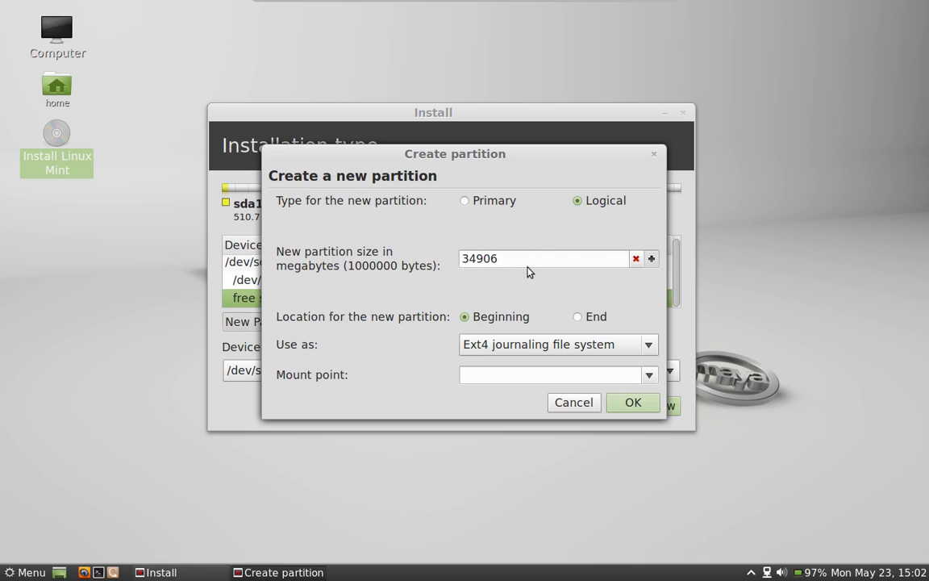
{"action": "left_click", "coordinate": [487, 201]}
{"action": "double_click", "coordinate": [559, 263]}
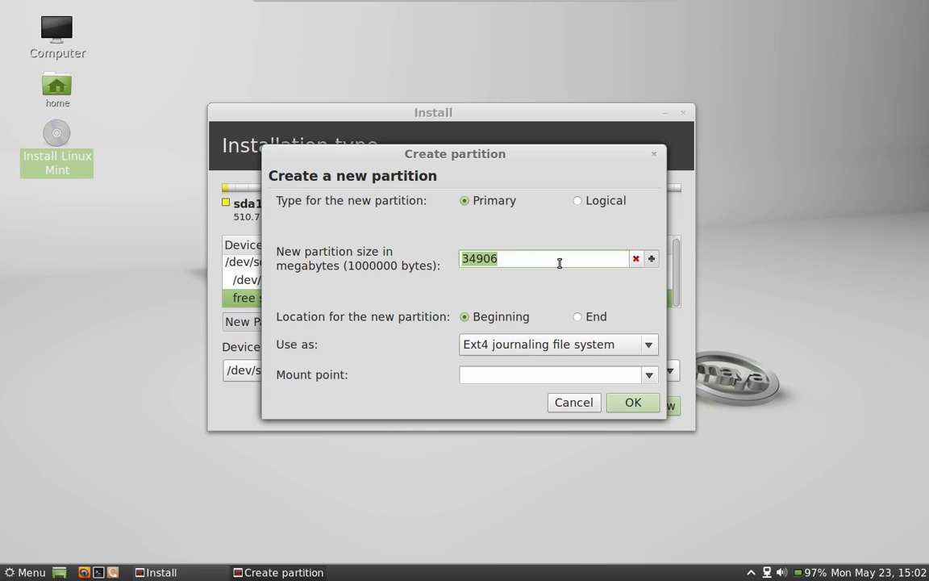
{"action": "type", "text": "15"}
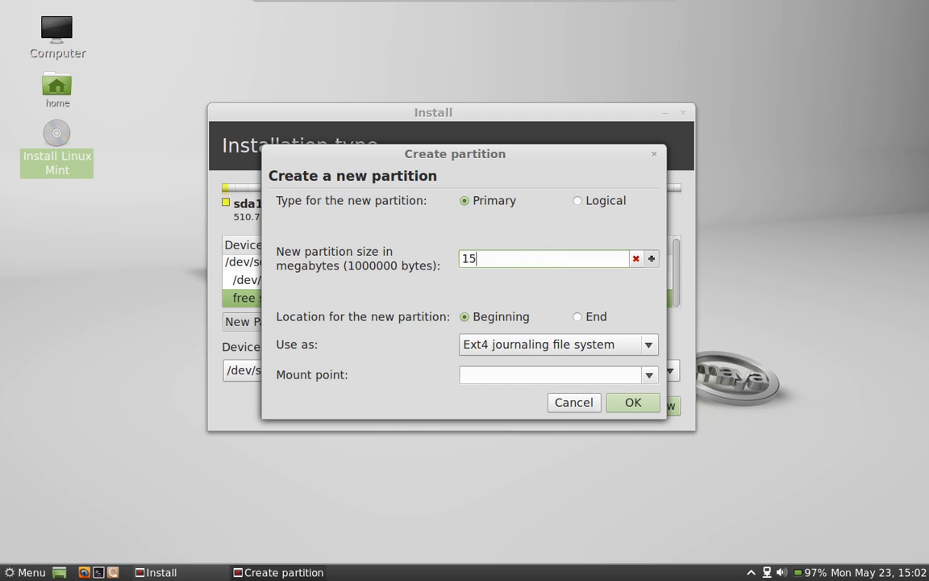
{"action": "type", "text": "000"}
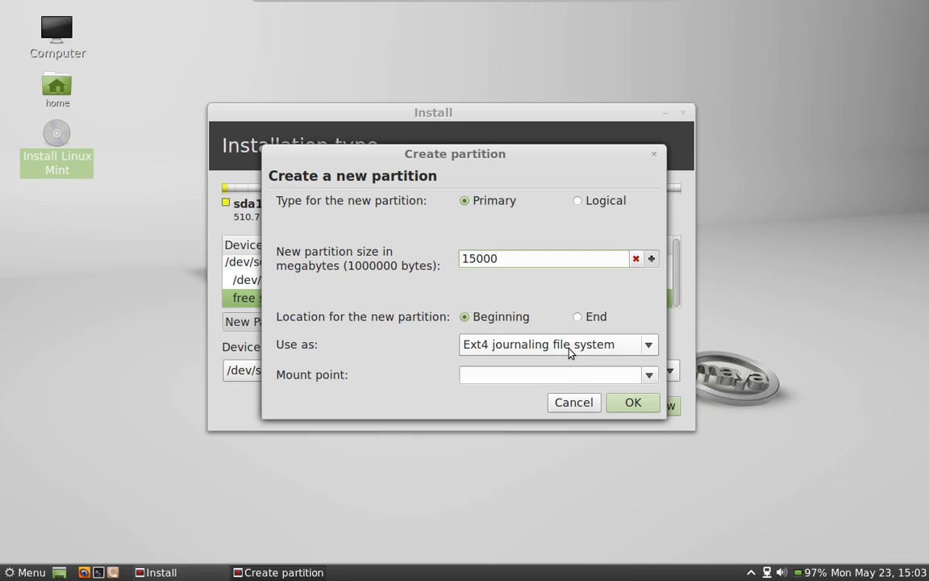
{"action": "left_click", "coordinate": [649, 376]}
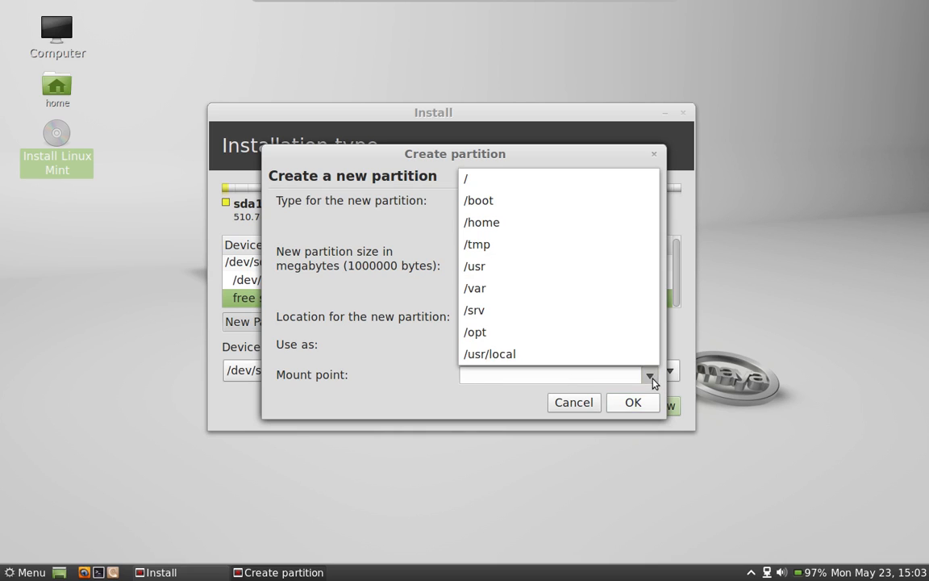
{"action": "left_click", "coordinate": [564, 180]}
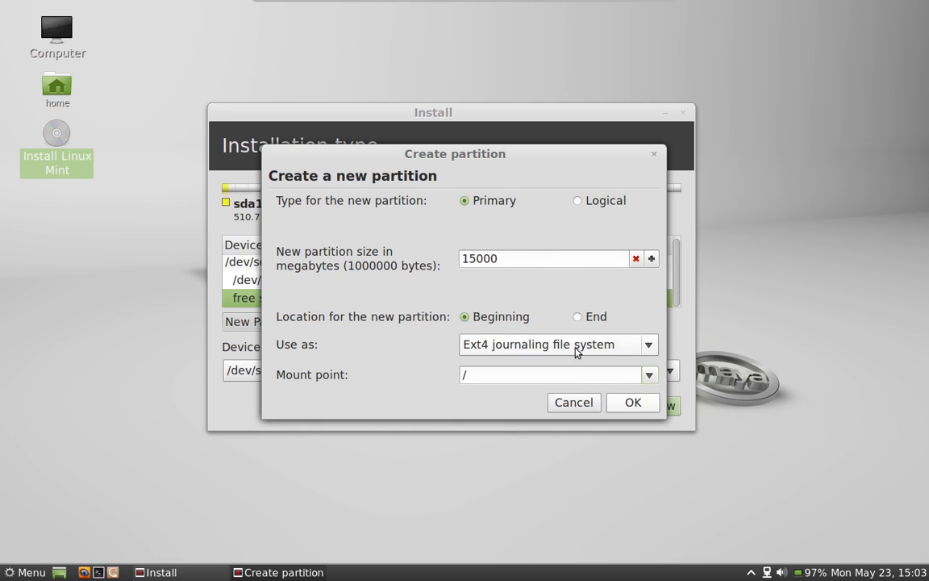
{"action": "left_click", "coordinate": [626, 403]}
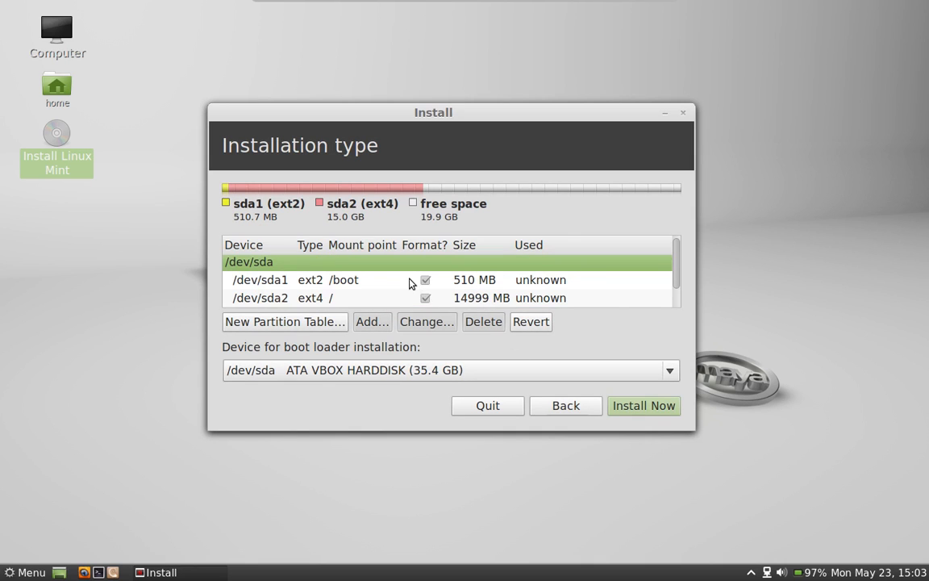
Step: Create a 2000 MB primary partition used as swap area
{"action": "scroll", "coordinate": [408, 282], "scroll_direction": "down", "scroll_amount": 1}
{"action": "double_click", "coordinate": [399, 300]}
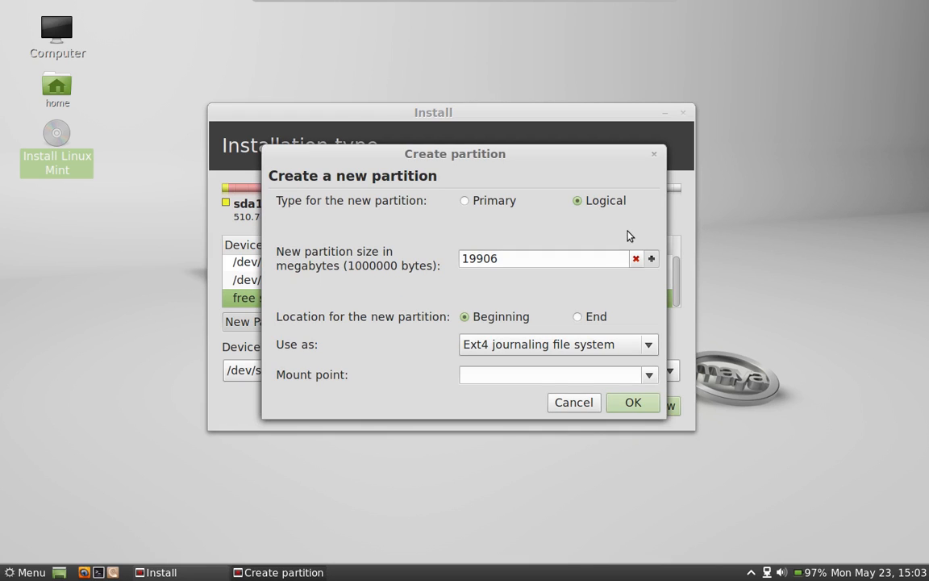
{"action": "left_click_drag", "start_coordinate": [555, 259], "coordinate": [383, 269]}
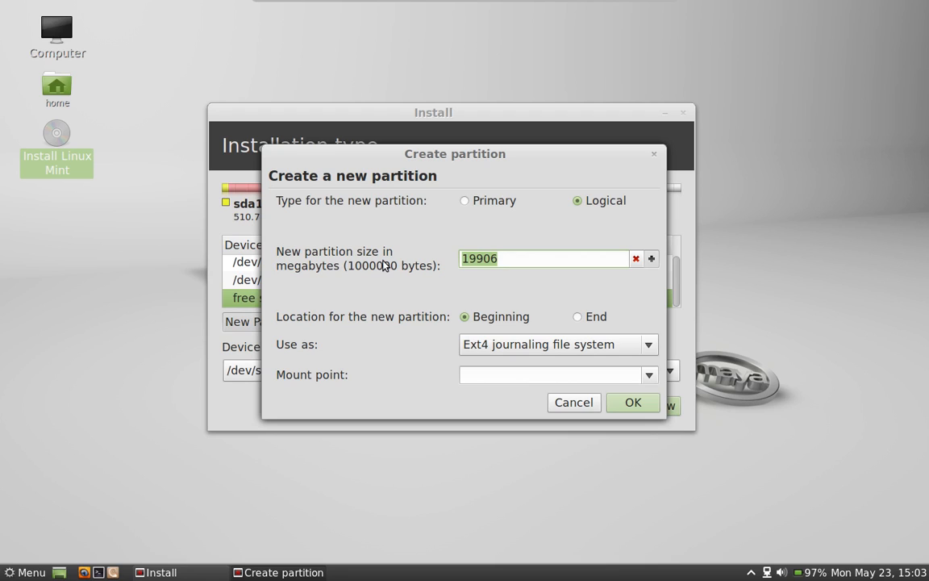
{"action": "type", "text": "2000"}
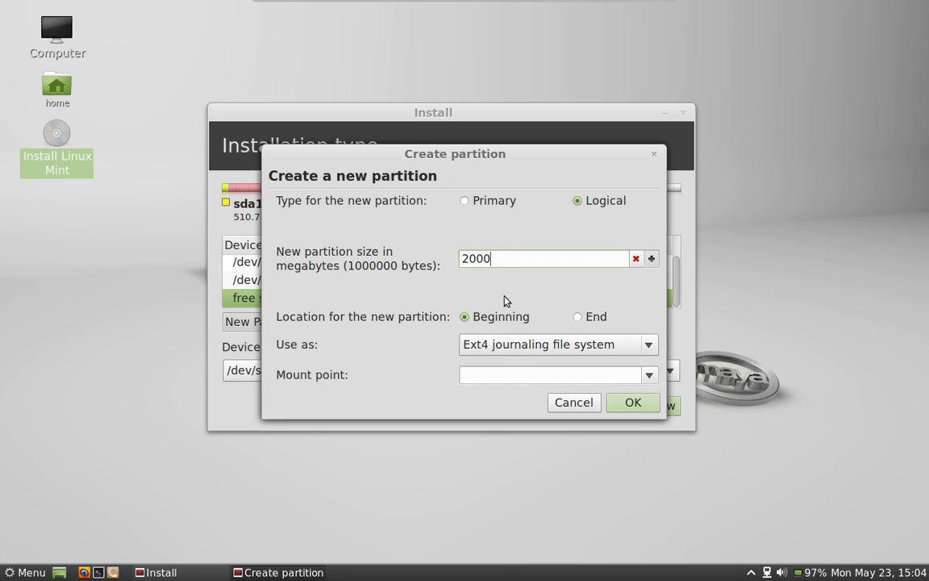
{"action": "left_click", "coordinate": [490, 202]}
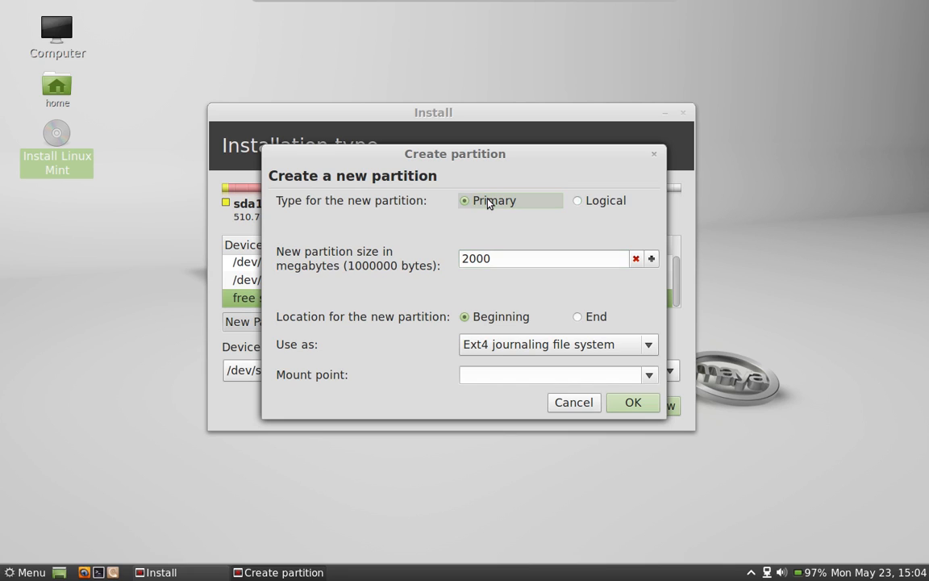
{"action": "left_click", "coordinate": [649, 347]}
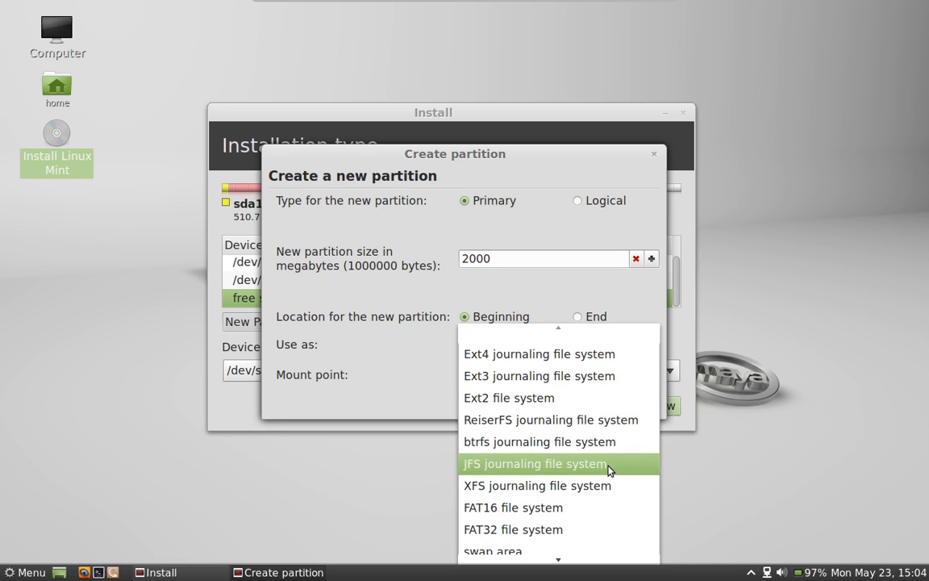
{"action": "left_click", "coordinate": [599, 549]}
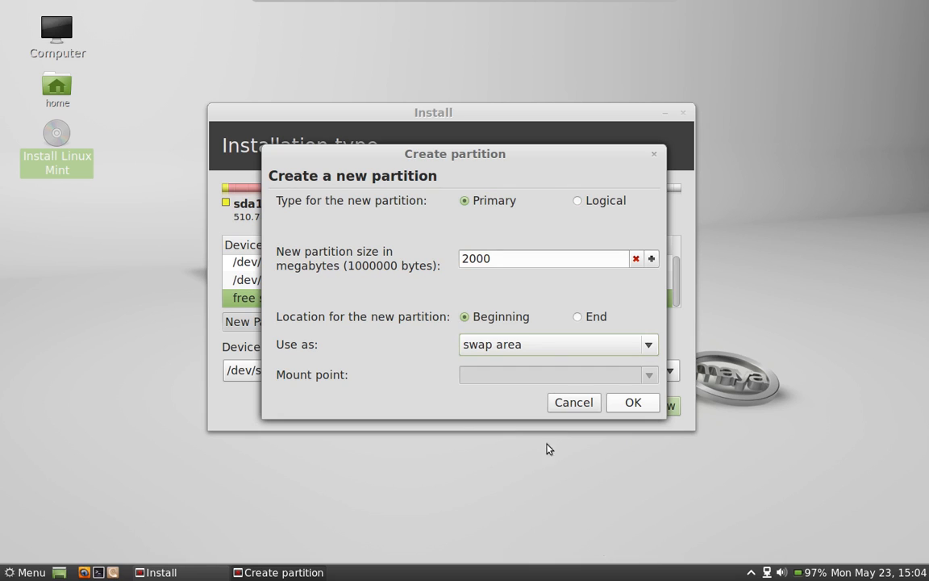
{"action": "left_click", "coordinate": [633, 404]}
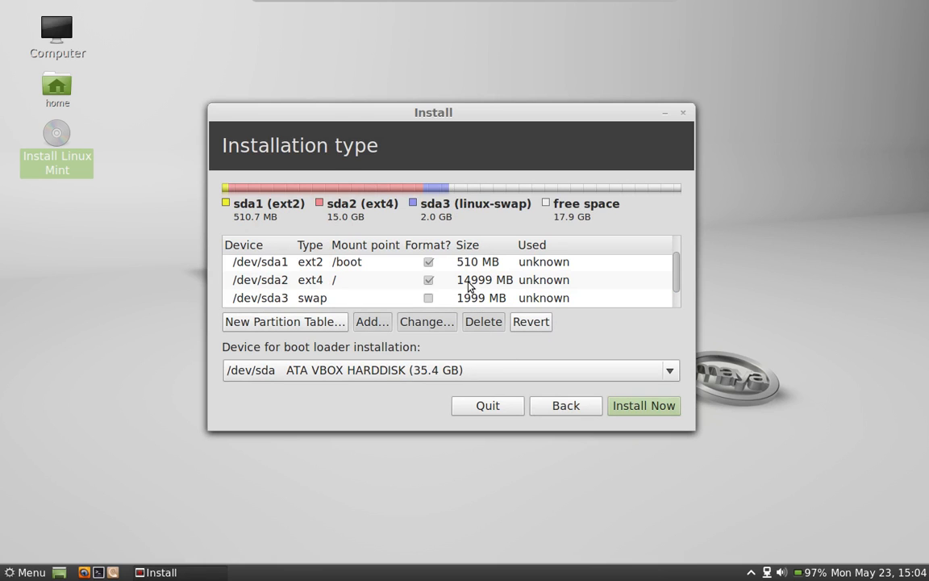
Step: Start a partition in the remaining 17906 MB free space, toggling its Primary/Logical type
{"action": "scroll", "coordinate": [471, 287], "scroll_direction": "down", "scroll_amount": 1}
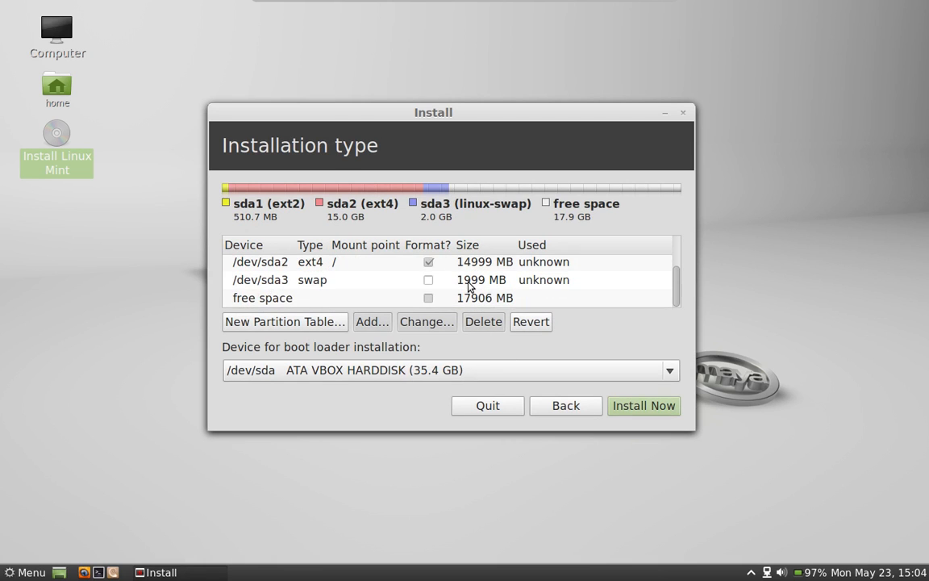
{"action": "double_click", "coordinate": [394, 299]}
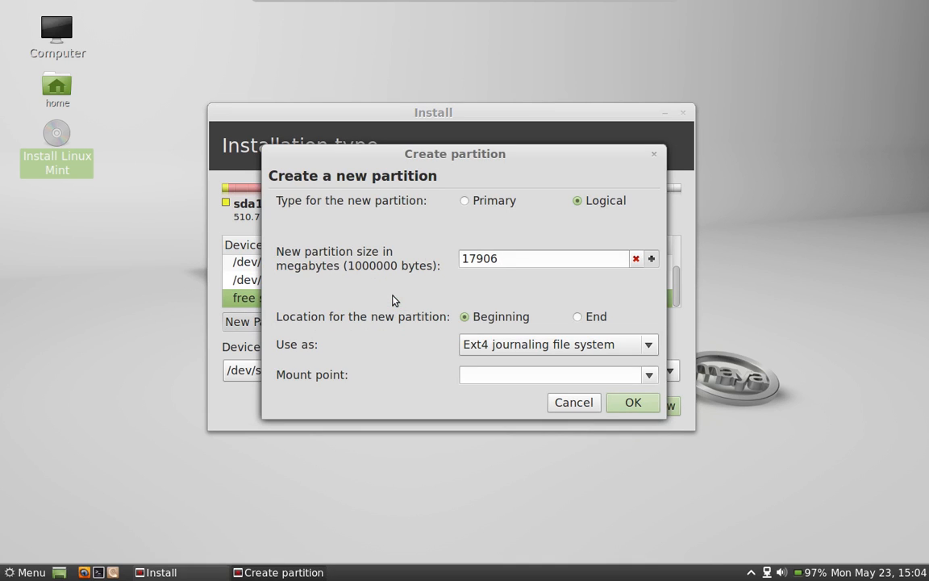
{"action": "left_click", "coordinate": [464, 205]}
{"action": "left_click", "coordinate": [580, 203]}
Step: Make the 17906 MB partition a primary Ext4 one mounted at /home
{"action": "left_click", "coordinate": [466, 202]}
{"action": "left_click", "coordinate": [649, 375]}
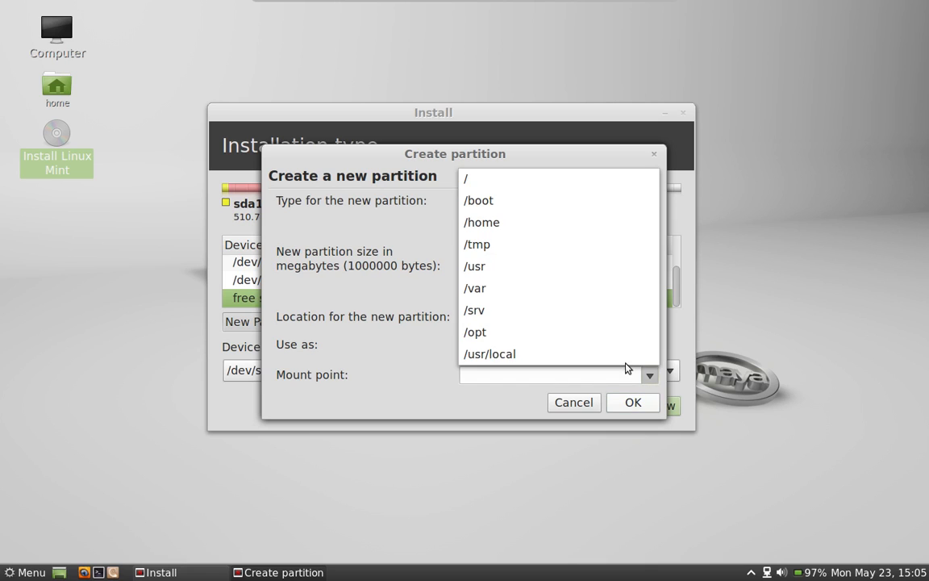
{"action": "left_click", "coordinate": [543, 219]}
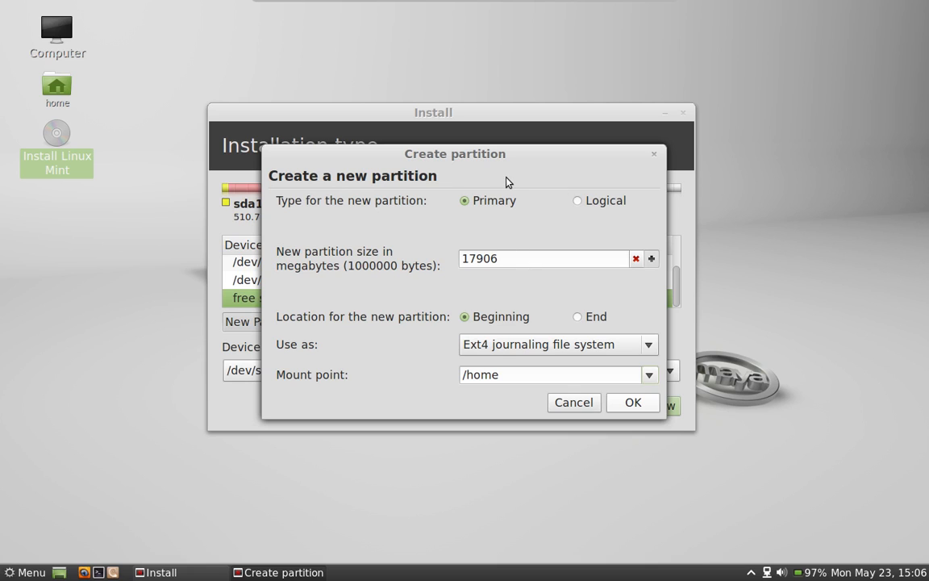
{"action": "left_click", "coordinate": [633, 408]}
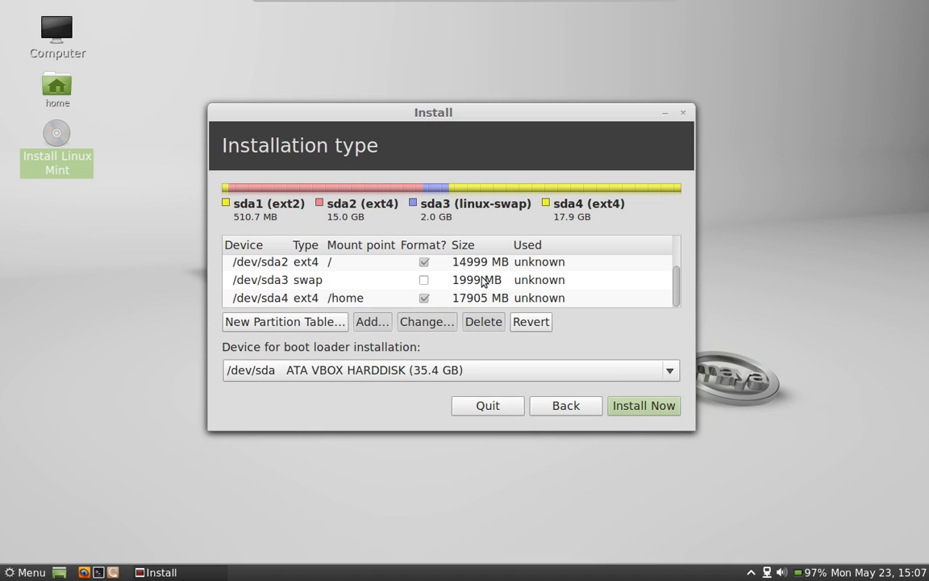
Step: Review the /boot, /, swap and /home layout and begin the installation
{"action": "scroll", "coordinate": [482, 280], "scroll_direction": "up", "scroll_amount": 3}
{"action": "scroll", "coordinate": [482, 278], "scroll_direction": "down", "scroll_amount": 3}
{"action": "left_click", "coordinate": [656, 411]}
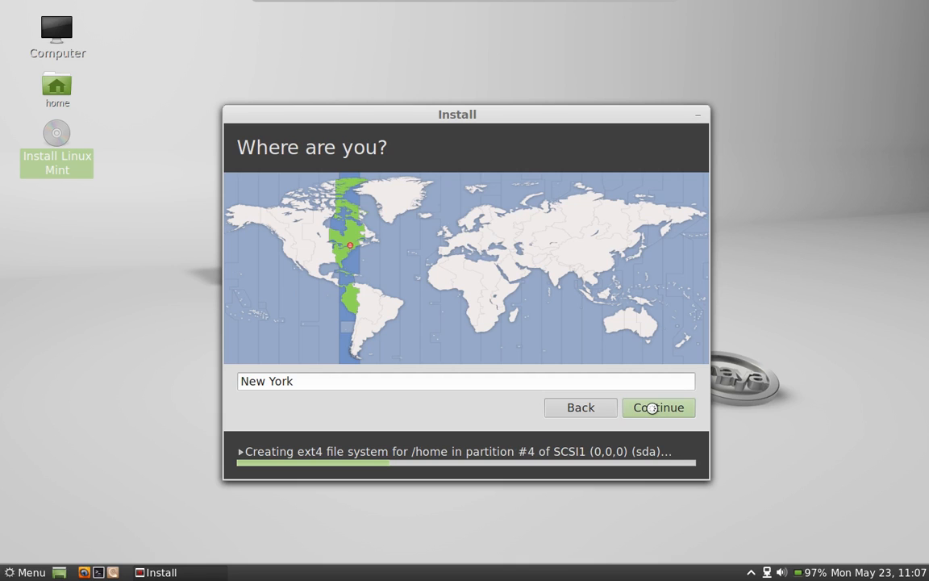
Step: Keep New York as the location and English (US) as the keyboard layout
{"action": "left_click", "coordinate": [653, 409]}
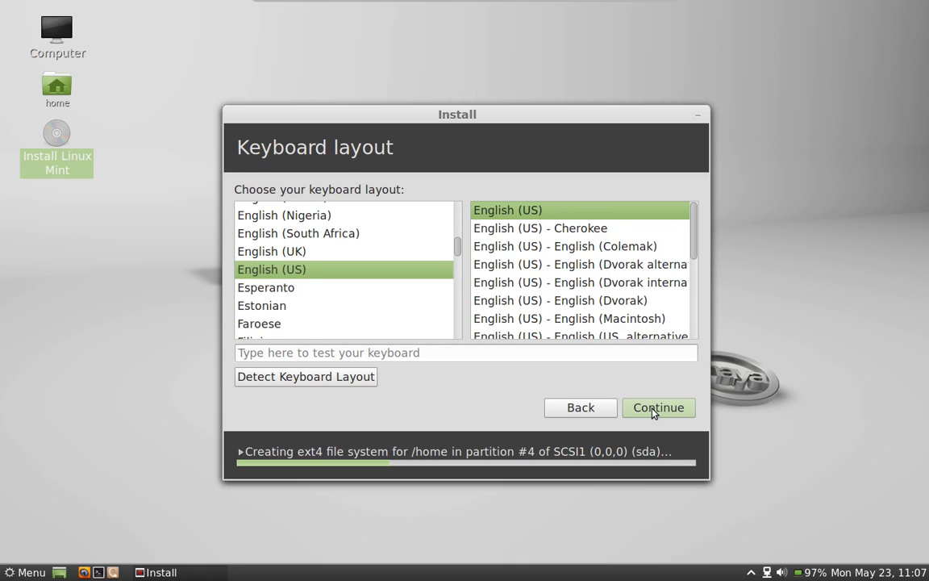
{"action": "left_click", "coordinate": [652, 409]}
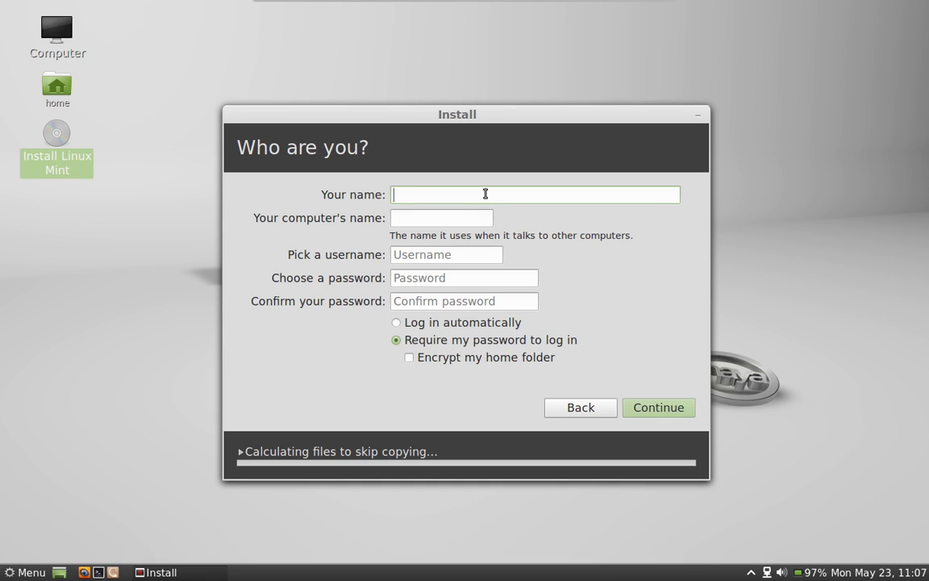
Step: Enter the user's full name and a six-character password, confirm the password, and continue
{"action": "type", "text": "Joe"}
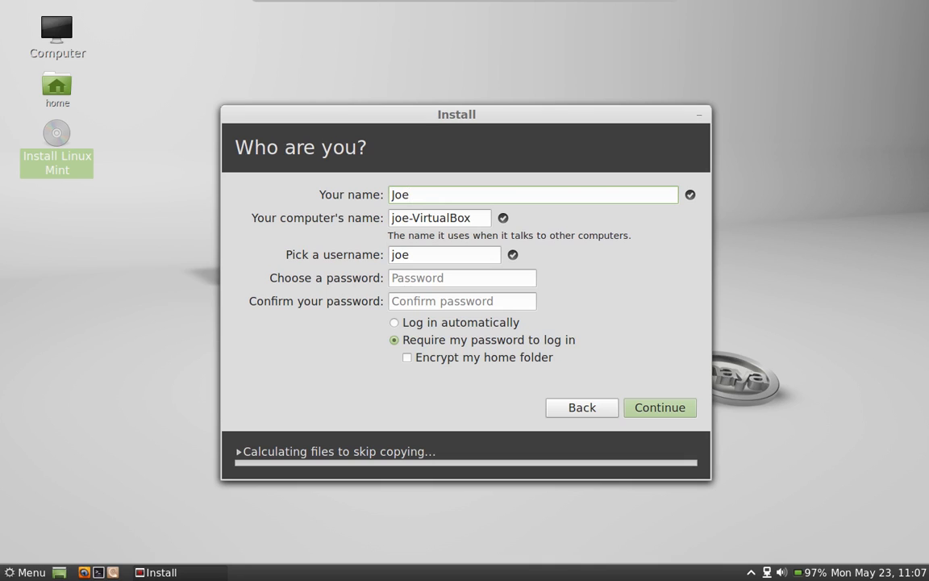
{"action": "type", "text": " Collins"}
{"action": "left_click", "coordinate": [464, 279]}
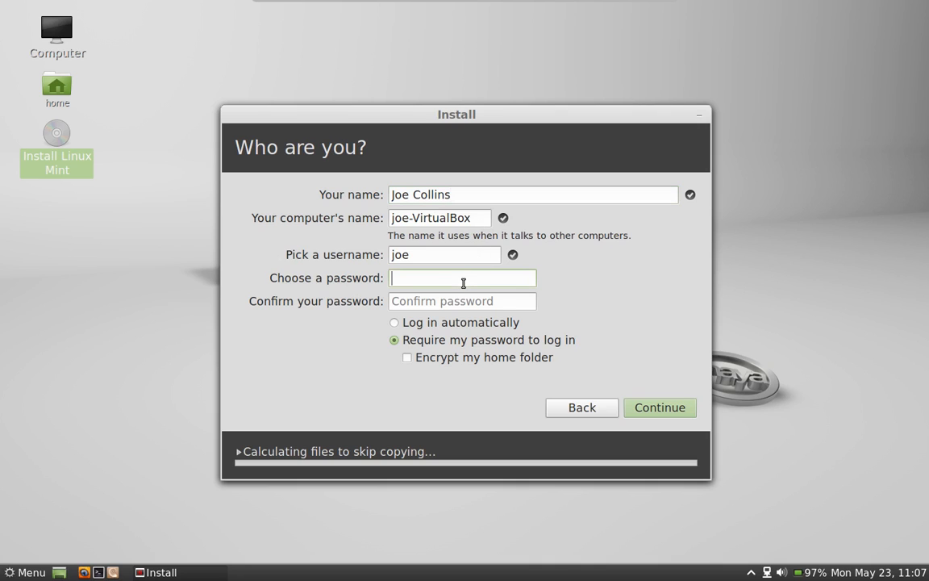
{"action": "type", "text": "••"}
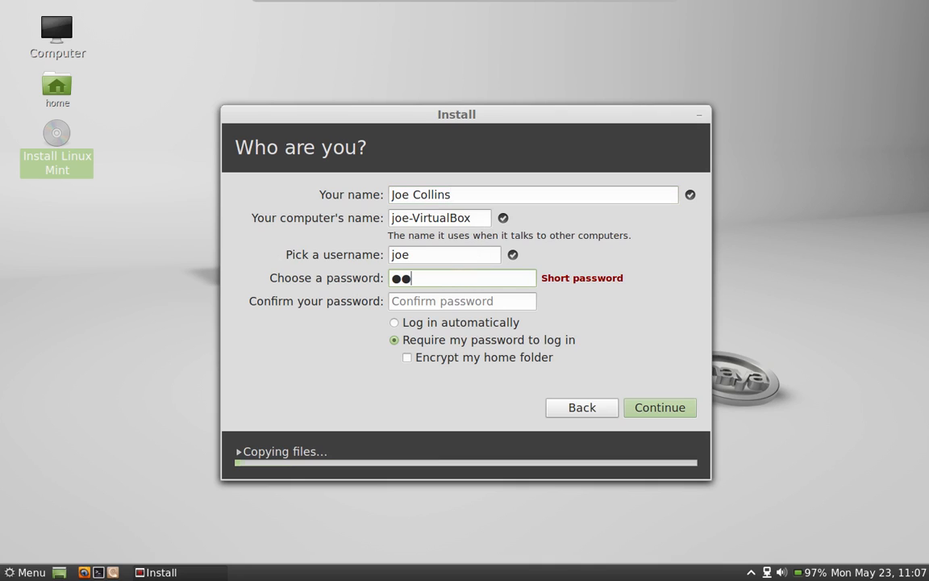
{"action": "type", "text": "••••"}
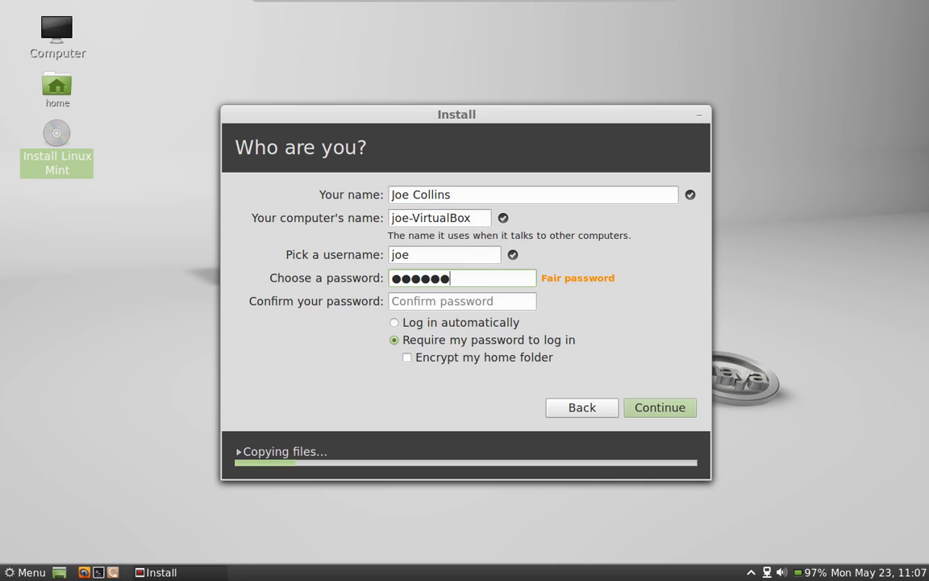
{"action": "left_click", "coordinate": [474, 301]}
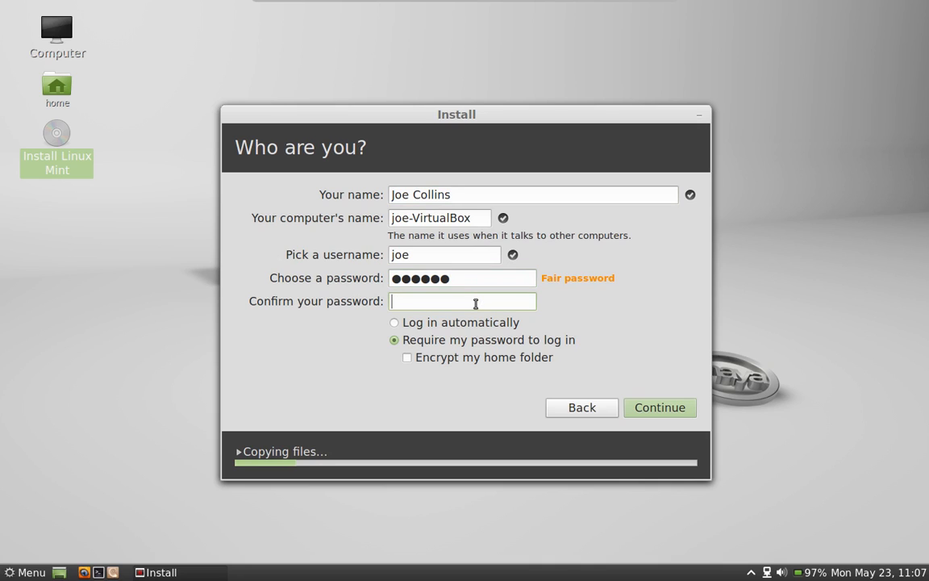
{"action": "type", "text": "••••••"}
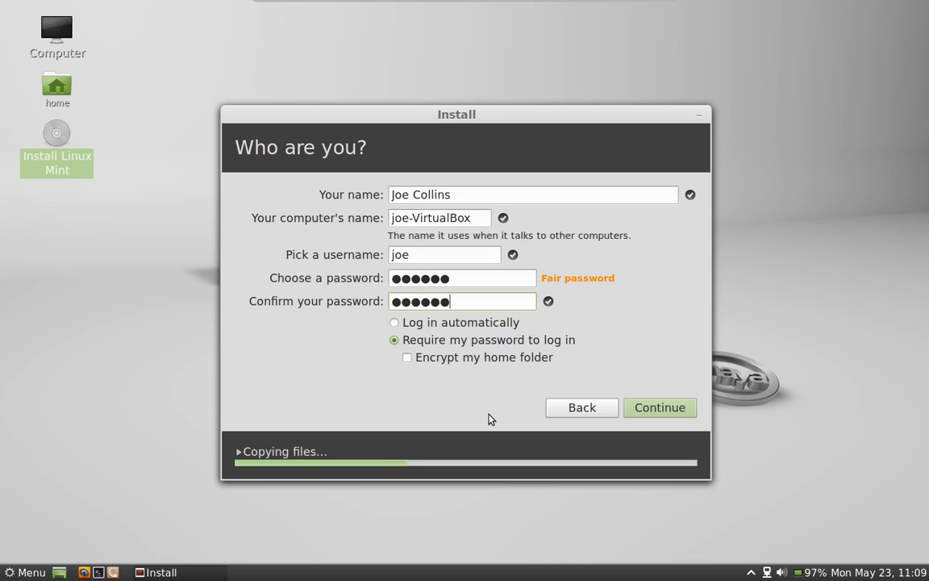
{"action": "left_click", "coordinate": [651, 410]}
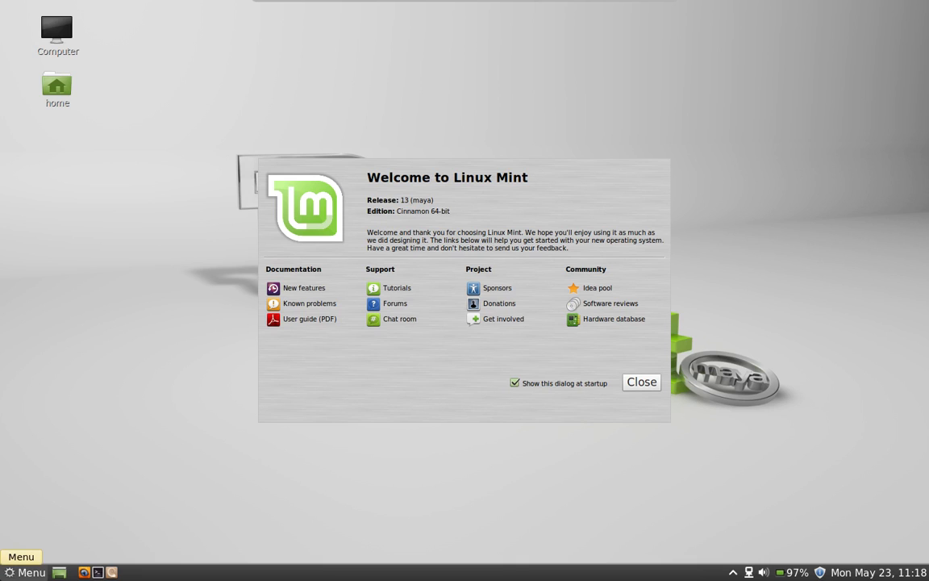
Step: Launch Cinnamon Settings from the Menu's favourites sidebar
{"action": "left_click", "coordinate": [24, 572]}
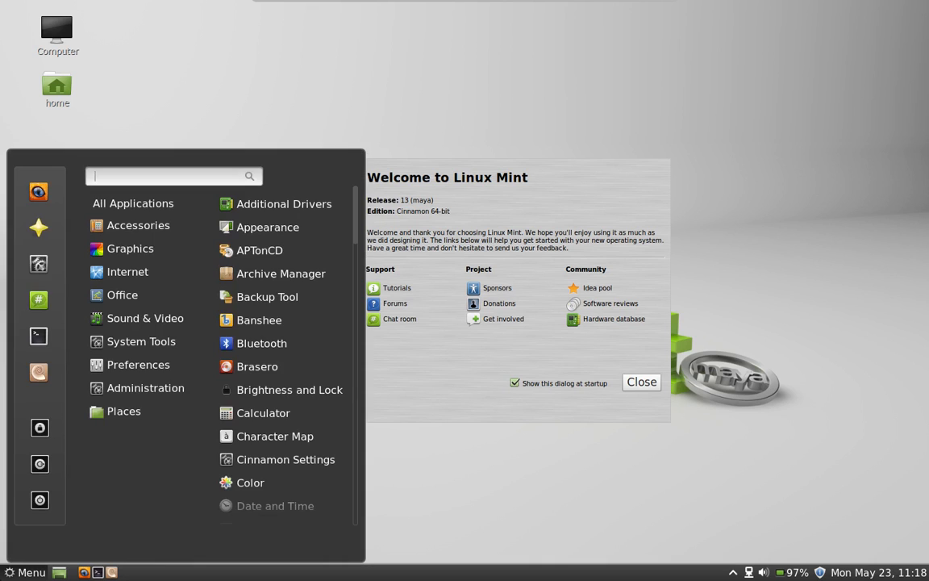
{"action": "left_click", "coordinate": [38, 265]}
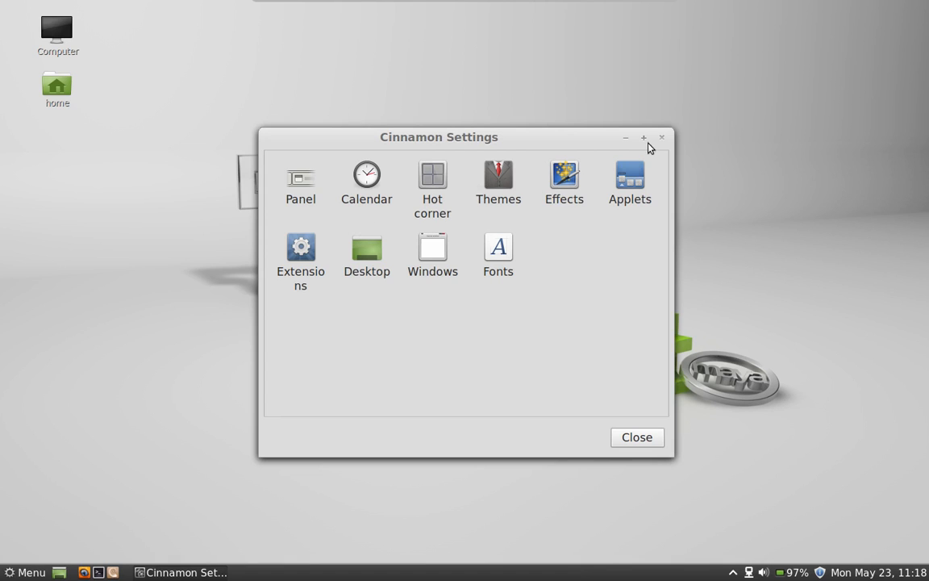
Step: Search the Menu for 'setting' and reach the Appearance page via Brightness and Lock and All Settings
{"action": "left_click", "coordinate": [26, 572]}
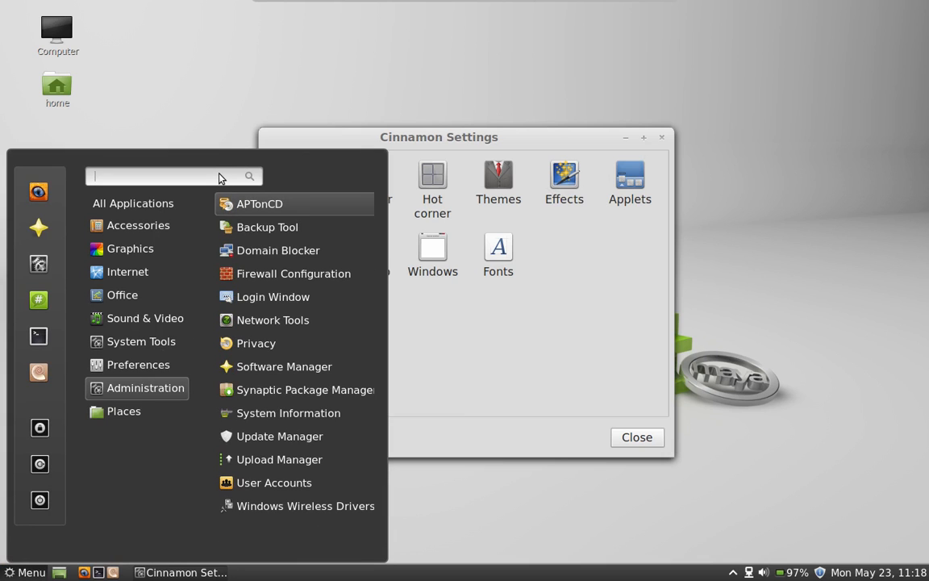
{"action": "type", "text": "setting"}
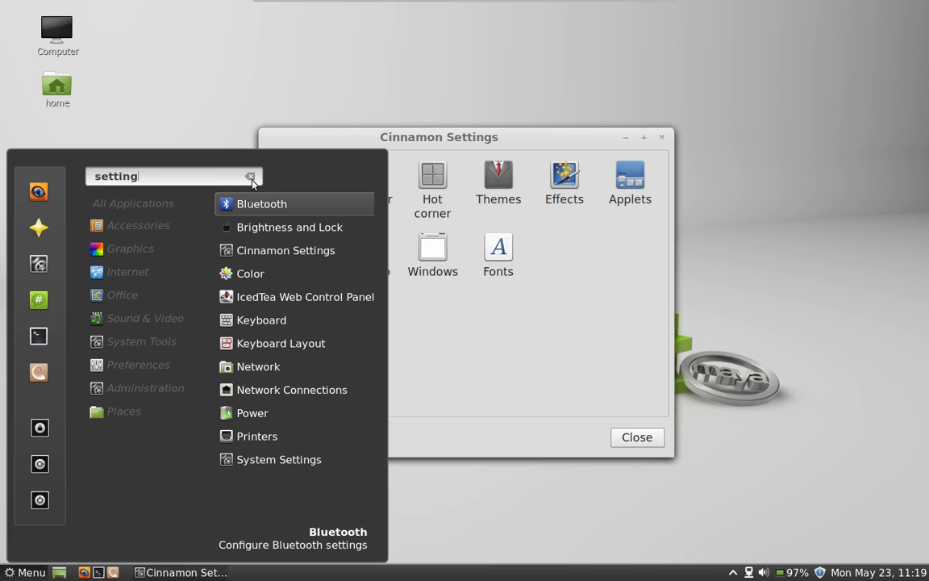
{"action": "left_click", "coordinate": [325, 236]}
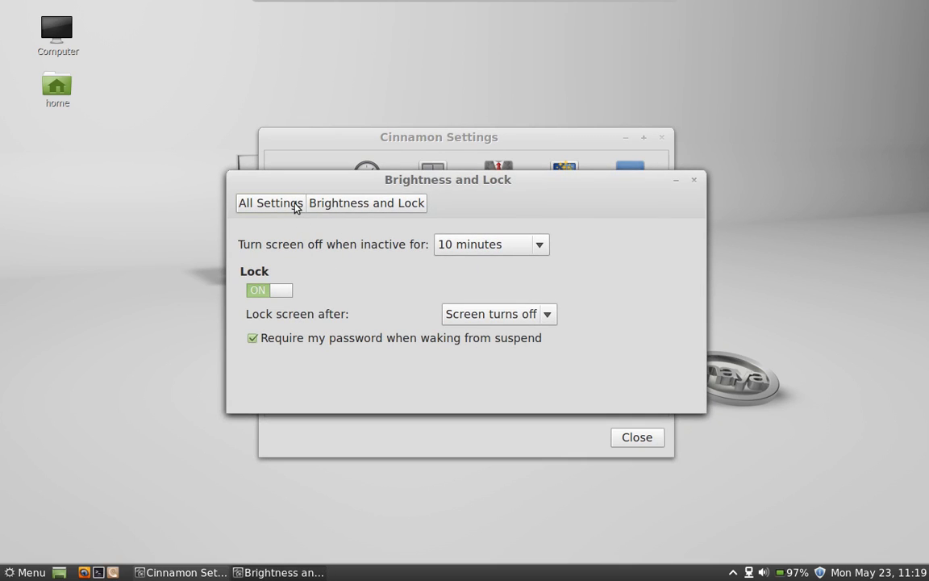
{"action": "left_click", "coordinate": [296, 207]}
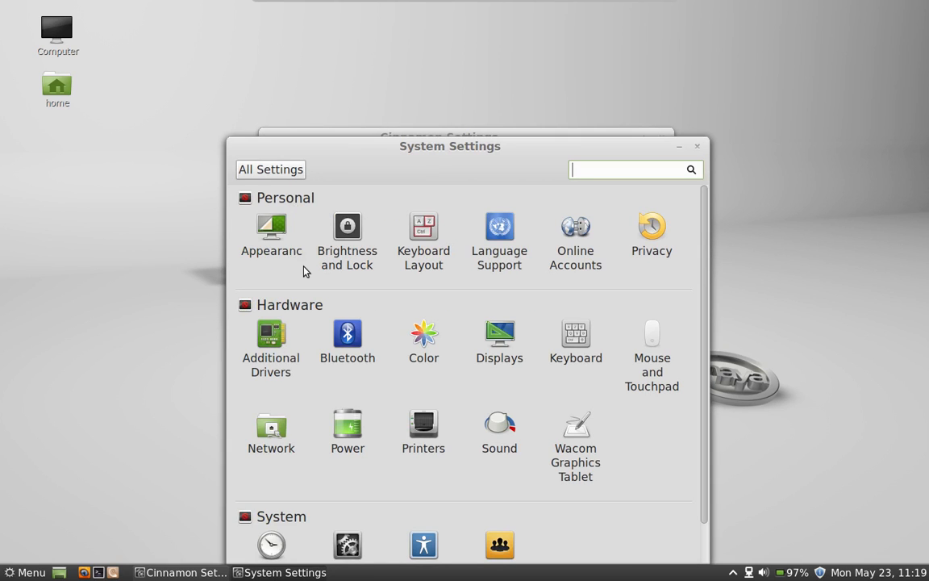
{"action": "left_click", "coordinate": [282, 247]}
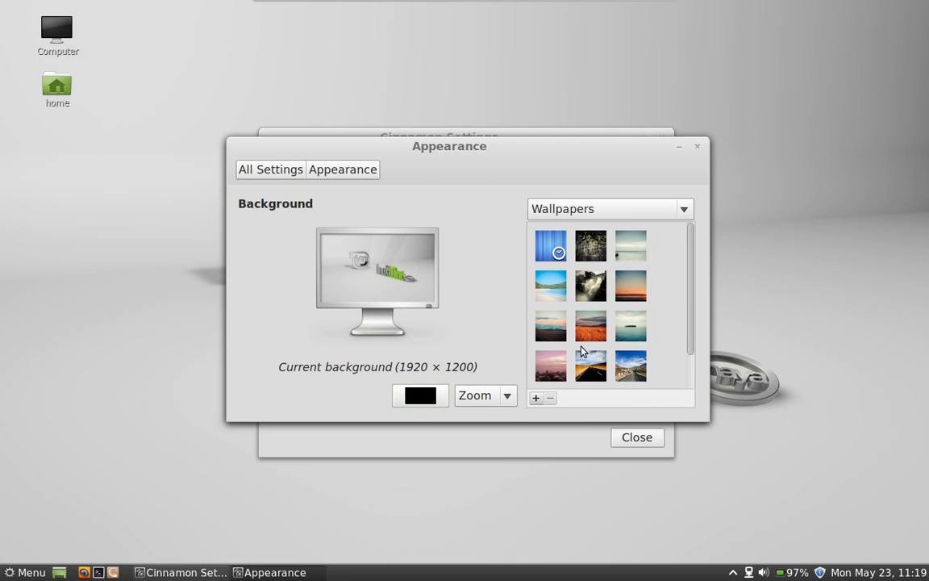
Step: Pick the Inch Beach 2 wallpaper as background and close the Appearance window
{"action": "left_click", "coordinate": [539, 333]}
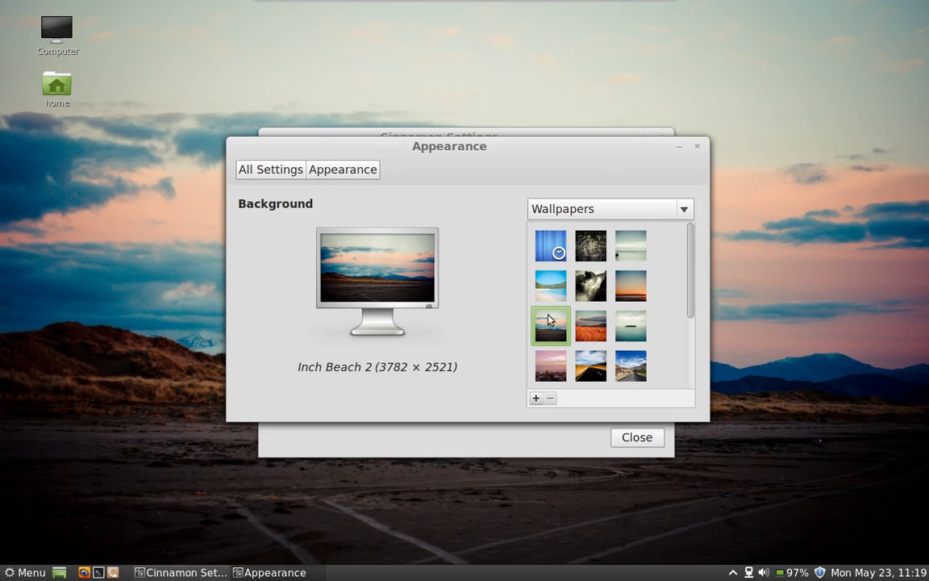
{"action": "left_click", "coordinate": [699, 145]}
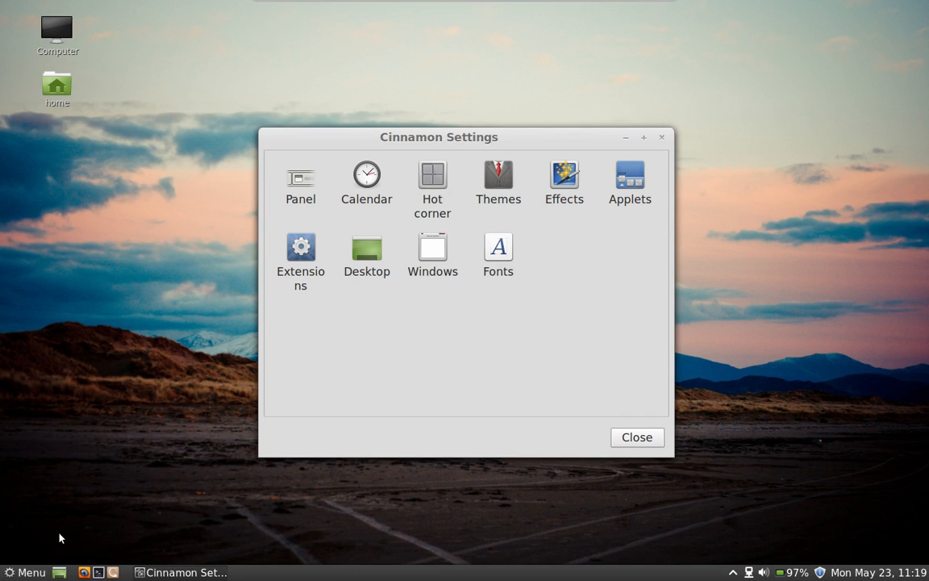
Step: Untick 'Computer icon visible on desktop' in Desktop settings and close the window
{"action": "left_click", "coordinate": [368, 258]}
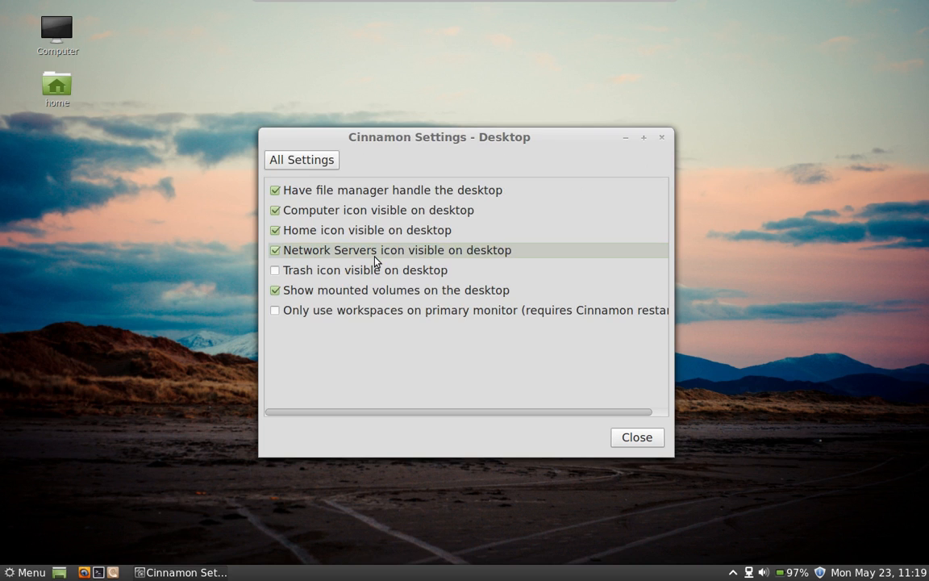
{"action": "left_click", "coordinate": [344, 209]}
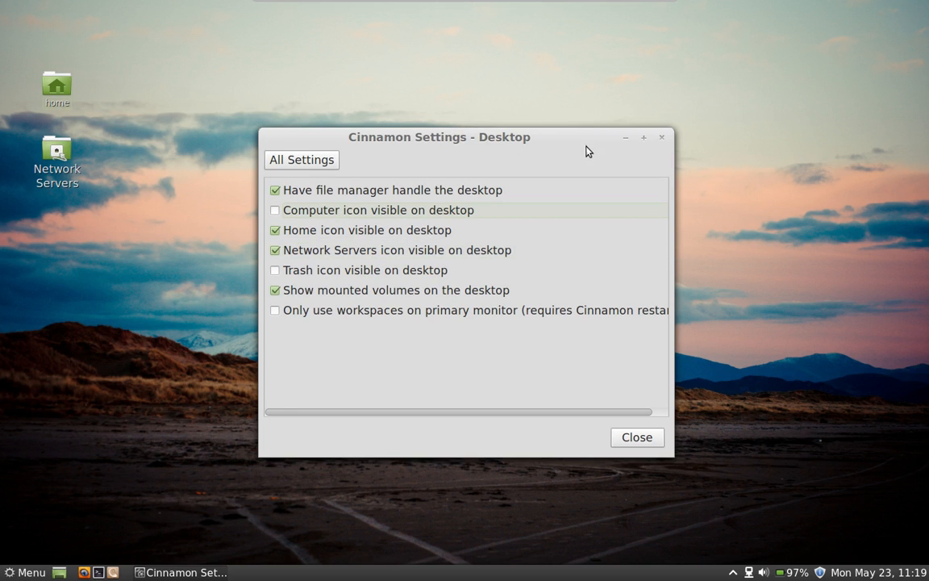
{"action": "left_click", "coordinate": [662, 139]}
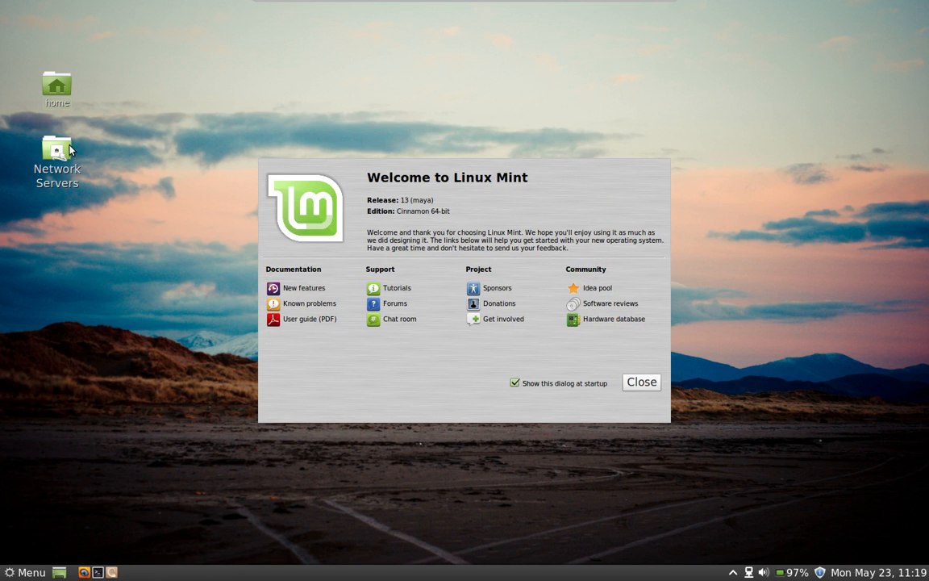
Step: Drag the home and Network Servers icons into the desktop's top-left corner, stacked together
{"action": "left_click_drag", "start_coordinate": [57, 87], "coordinate": [35, 42]}
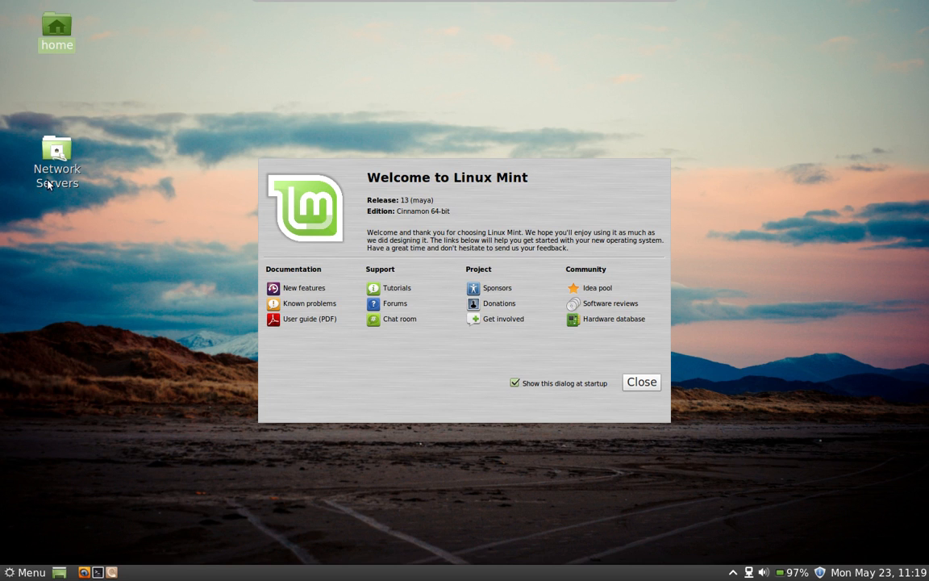
{"action": "left_click_drag", "start_coordinate": [48, 158], "coordinate": [50, 113]}
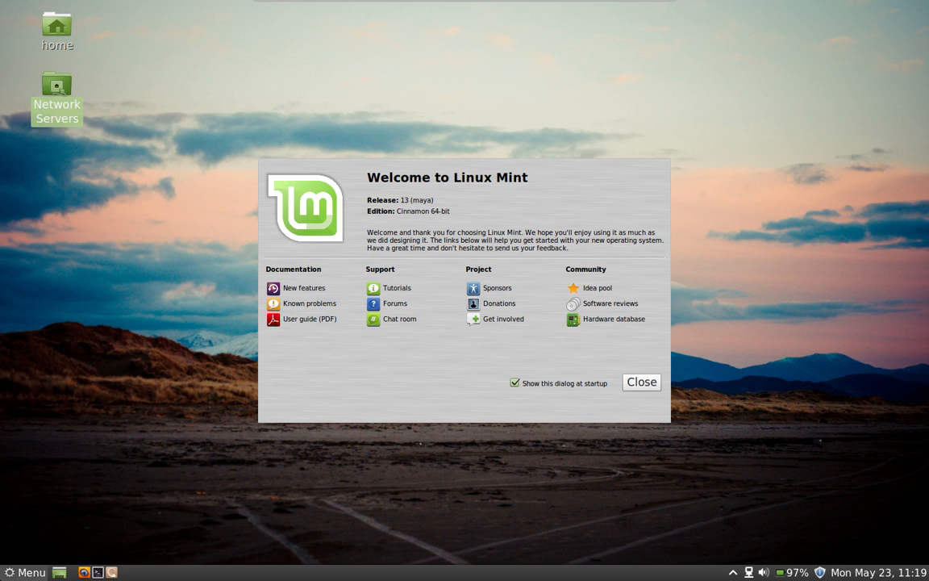
{"action": "left_click", "coordinate": [24, 572]}
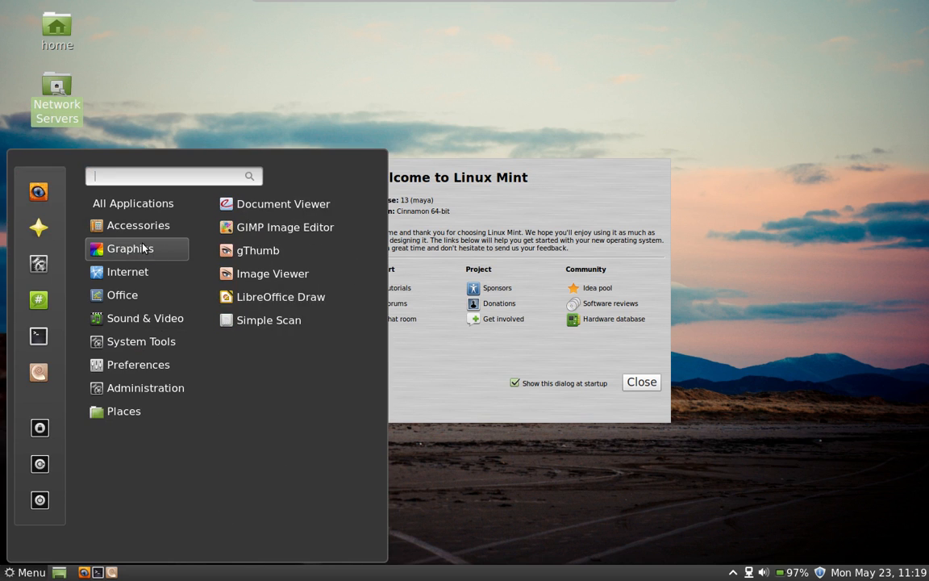
Step: Start Software Manager from the Menu favourites and focus its search box
{"action": "left_click", "coordinate": [38, 227]}
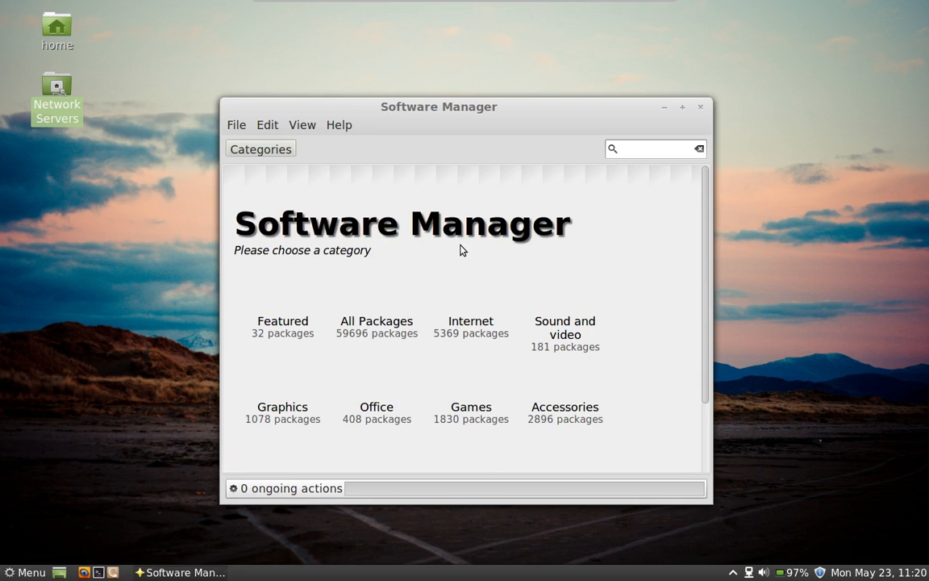
{"action": "left_click", "coordinate": [648, 150]}
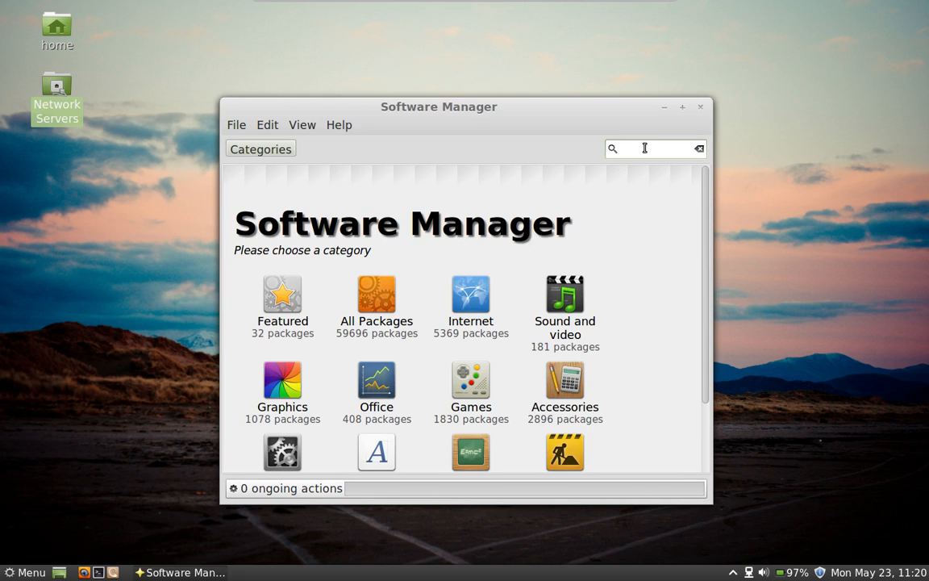
Step: Search Software Manager for 'bleachbit' and open its package page
{"action": "type", "text": "bleachbit"}
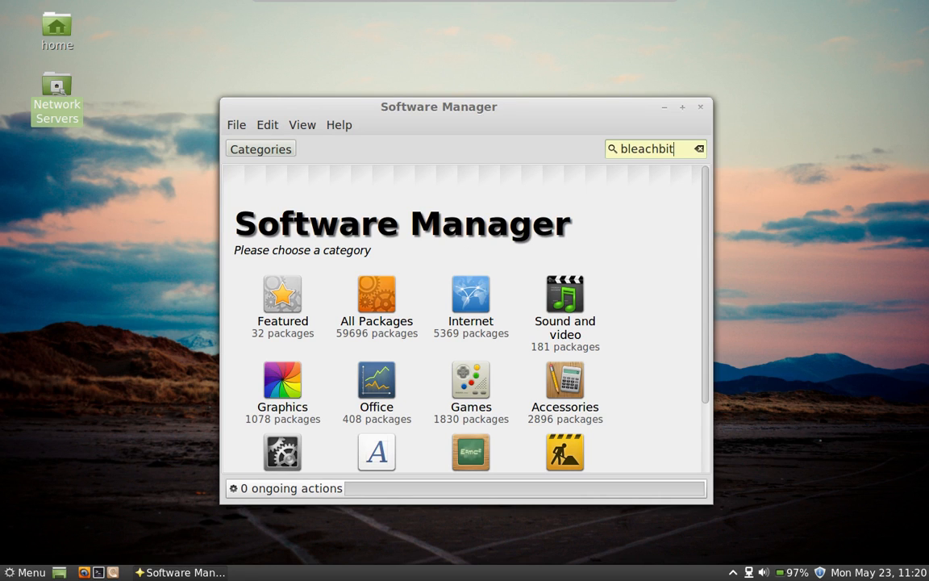
{"action": "key", "text": "Return"}
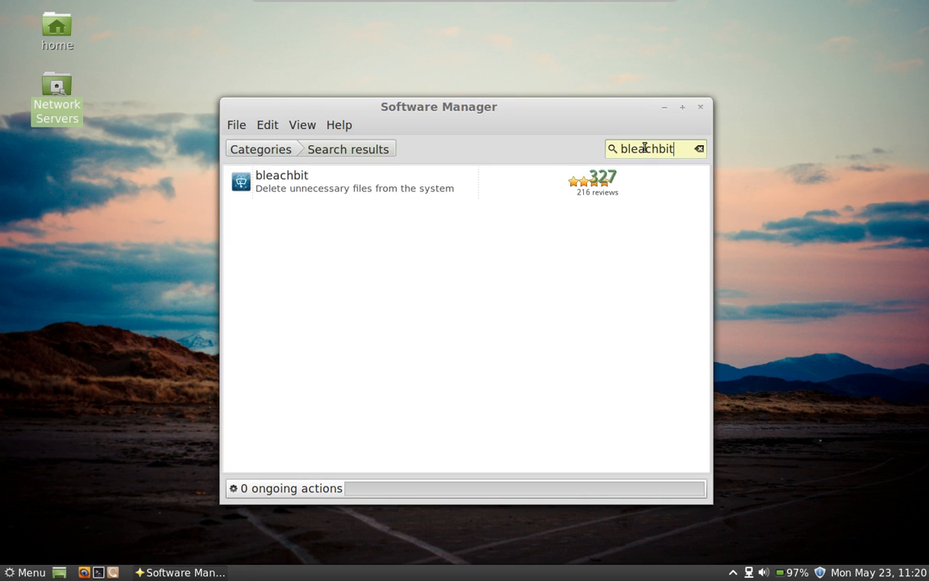
{"action": "left_click", "coordinate": [368, 188]}
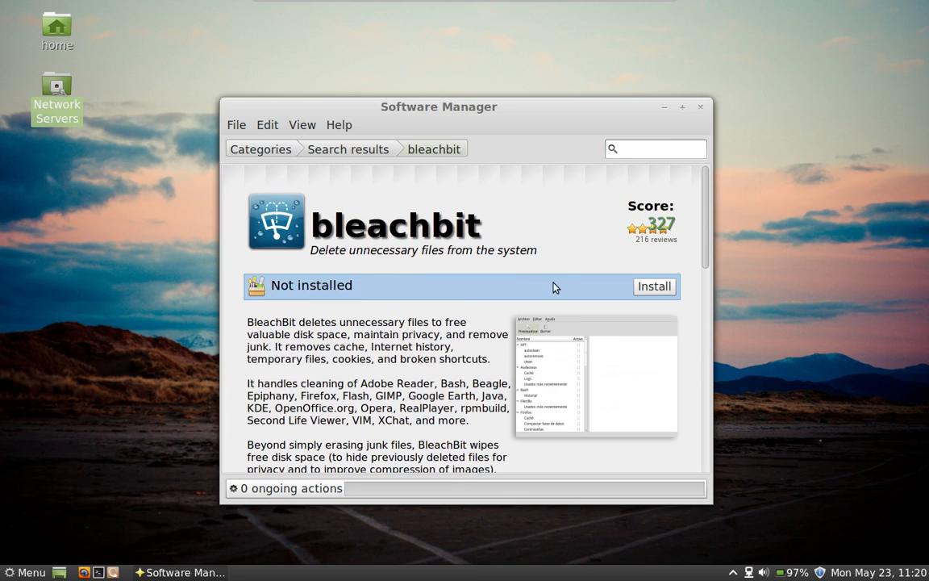
Step: Install bleachbit, authorising with the administrator password after correcting a typo
{"action": "left_click", "coordinate": [654, 286]}
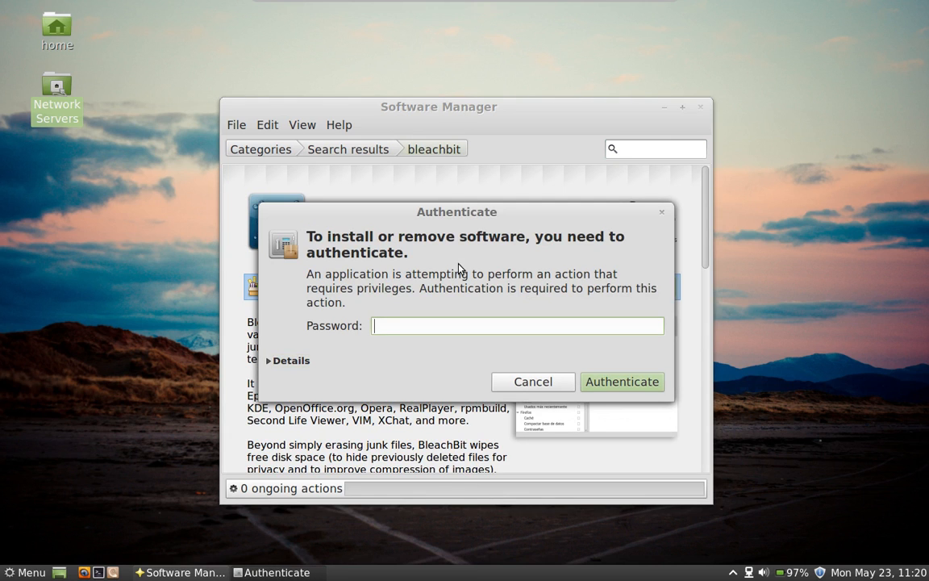
{"action": "type", "text": "••••••"}
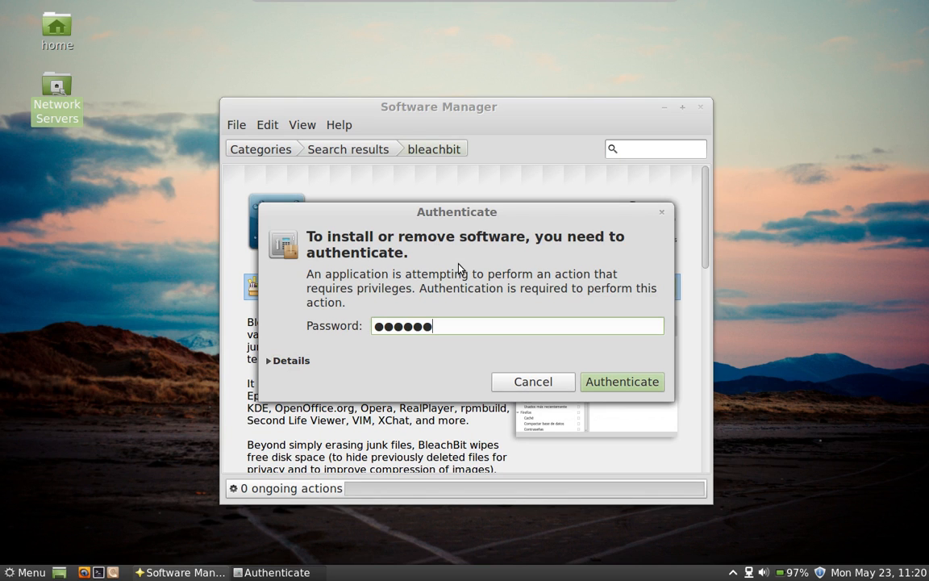
{"action": "key", "text": "BackSpace"}
{"action": "key", "text": "BackSpace"}
{"action": "key", "text": "BackSpace"}
{"action": "key", "text": "BackSpace"}
{"action": "key", "text": "BackSpace"}
{"action": "key", "text": "BackSpace"}
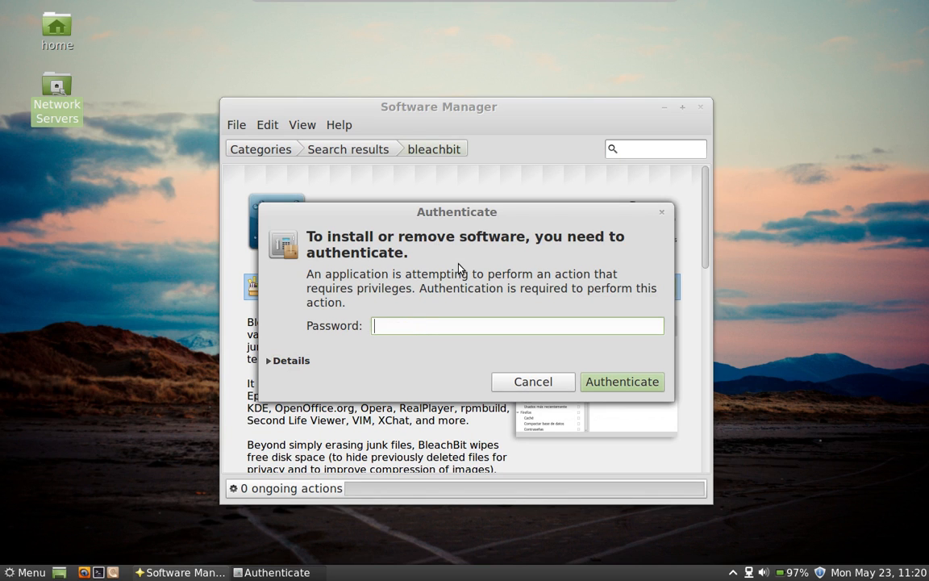
{"action": "type", "text": "••••••"}
{"action": "key", "text": "Return"}
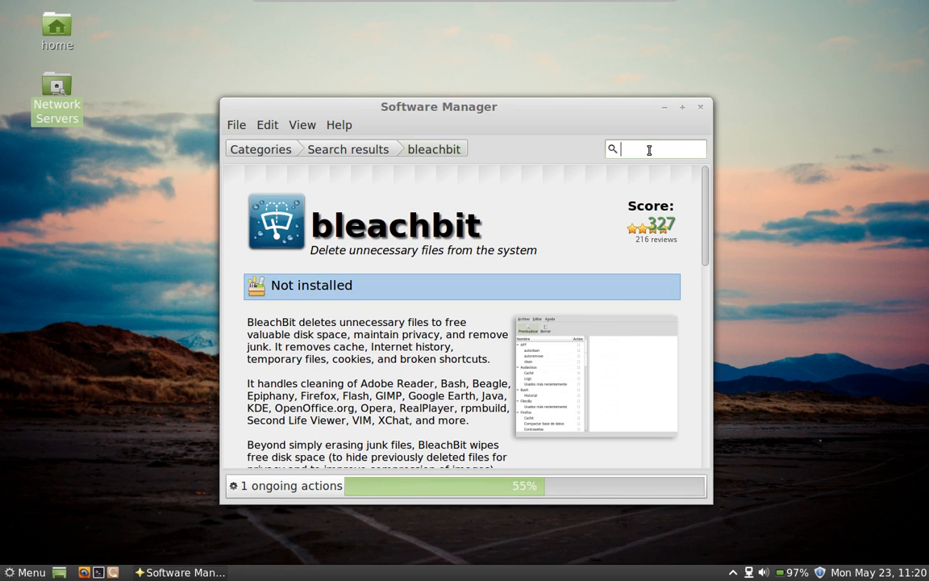
Step: Search for 'chromium' and open the chromium-browser package page
{"action": "type", "text": "c"}
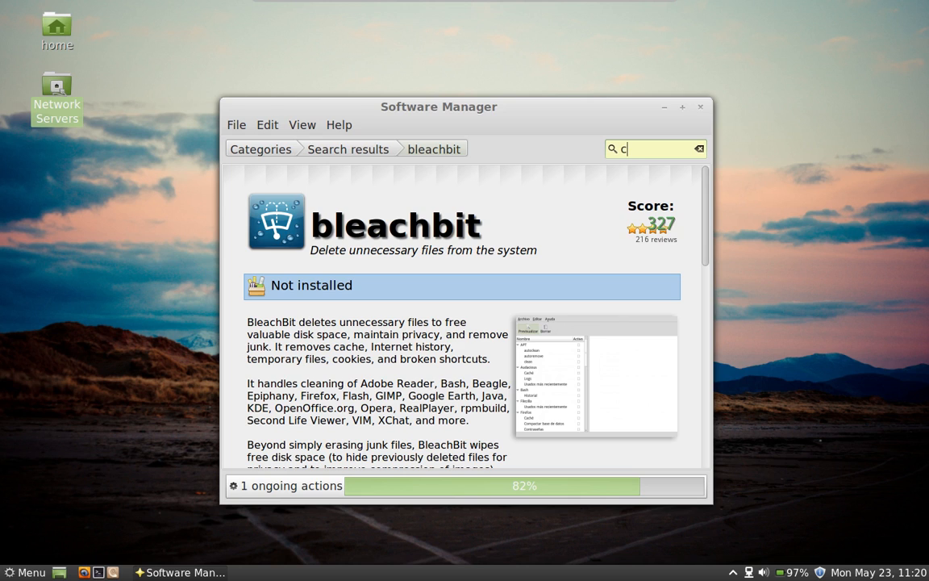
{"action": "type", "text": "hromium"}
{"action": "key", "text": "Return"}
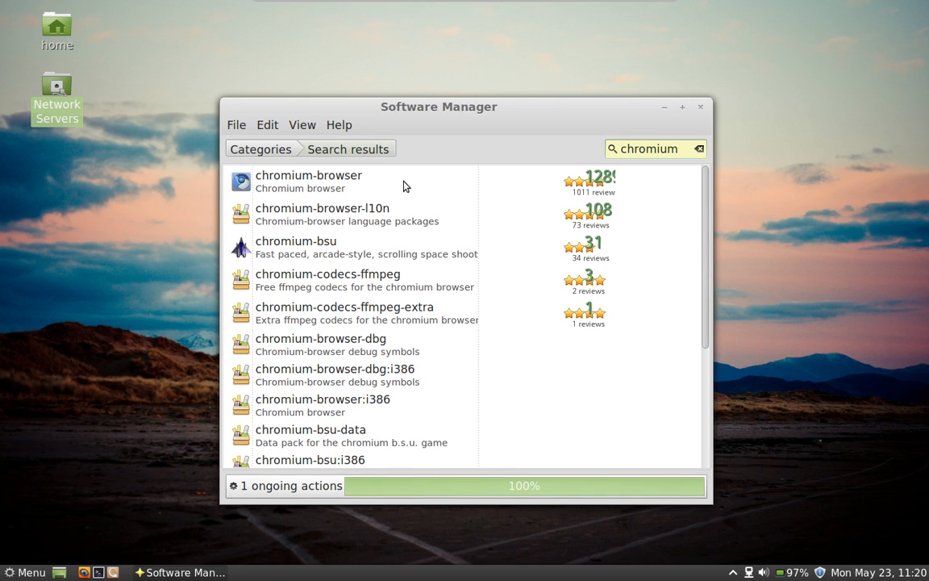
{"action": "left_click", "coordinate": [333, 196]}
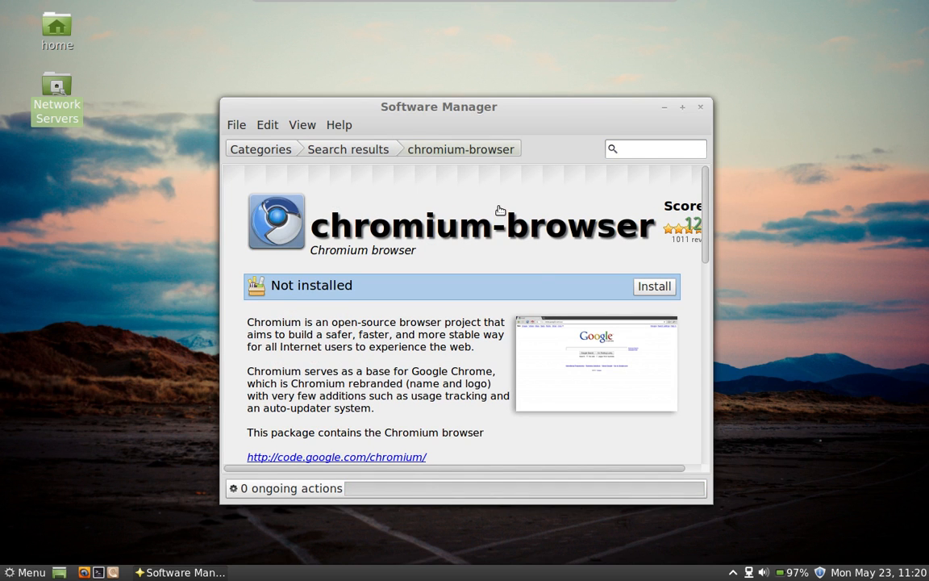
Step: Install chromium-browser, authorising with the administrator password
{"action": "left_click", "coordinate": [650, 288]}
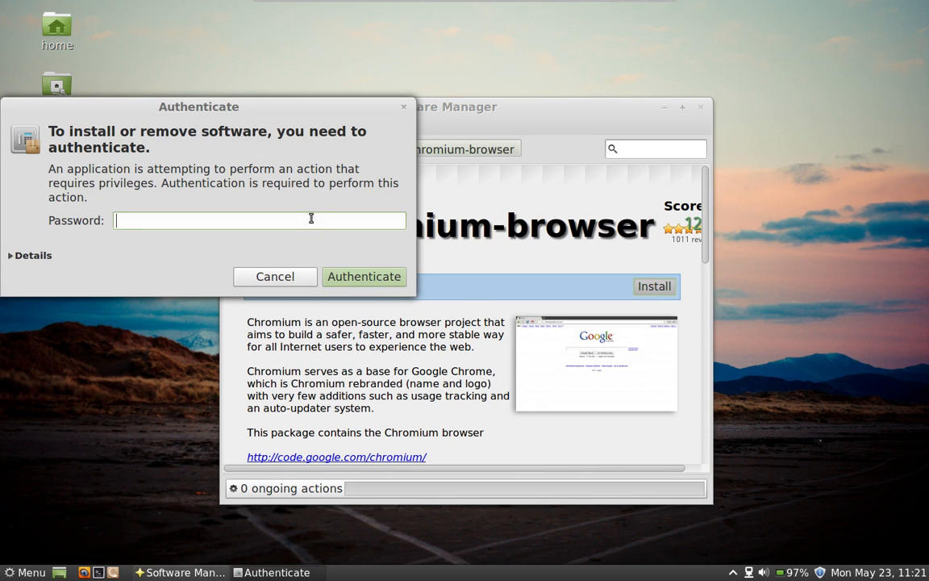
{"action": "type", "text": "••••••"}
{"action": "key", "text": "Return"}
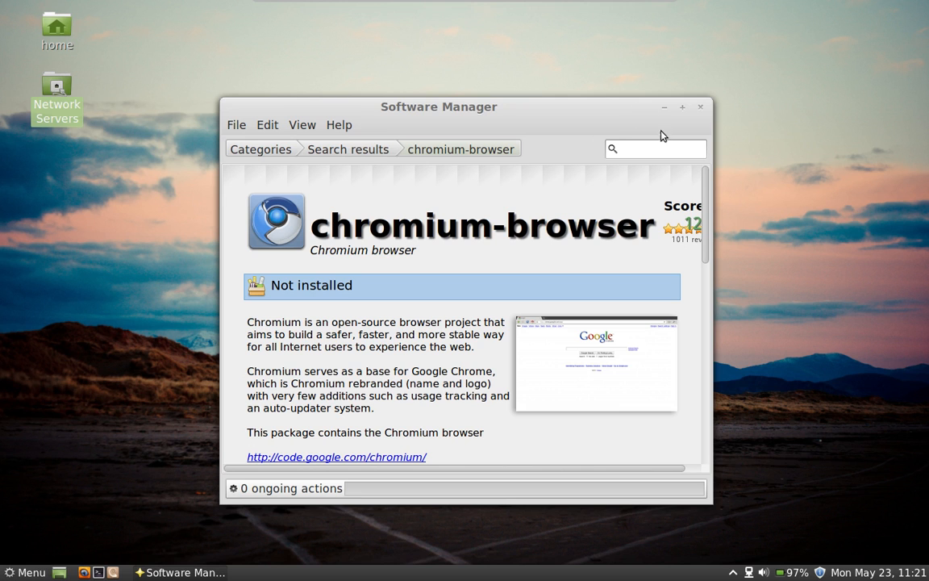
Step: Close Software Manager and the XChat window, leaving the applications menu open
{"action": "left_click", "coordinate": [701, 107]}
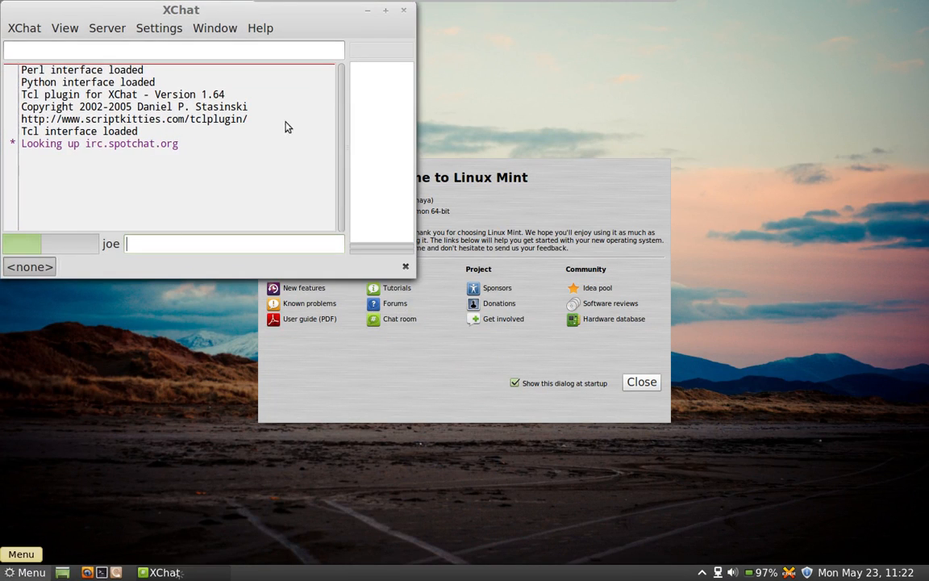
{"action": "key", "text": "super"}
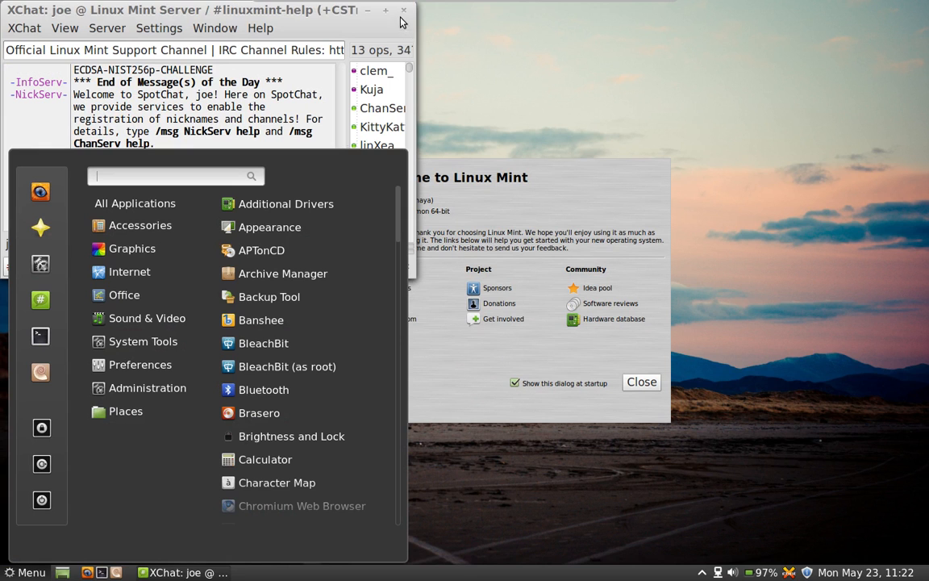
{"action": "left_click", "coordinate": [403, 12]}
{"action": "left_click", "coordinate": [404, 10]}
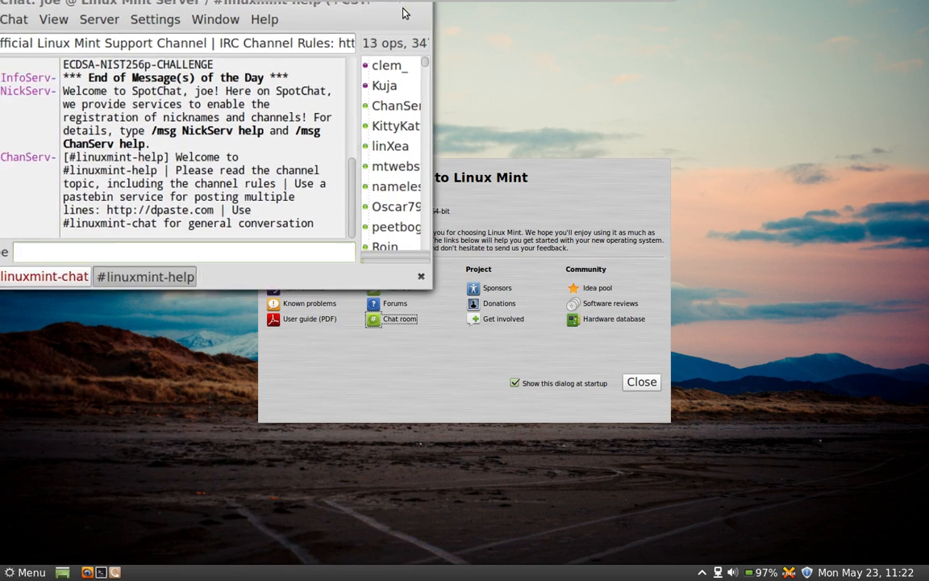
{"action": "left_click", "coordinate": [9, 569]}
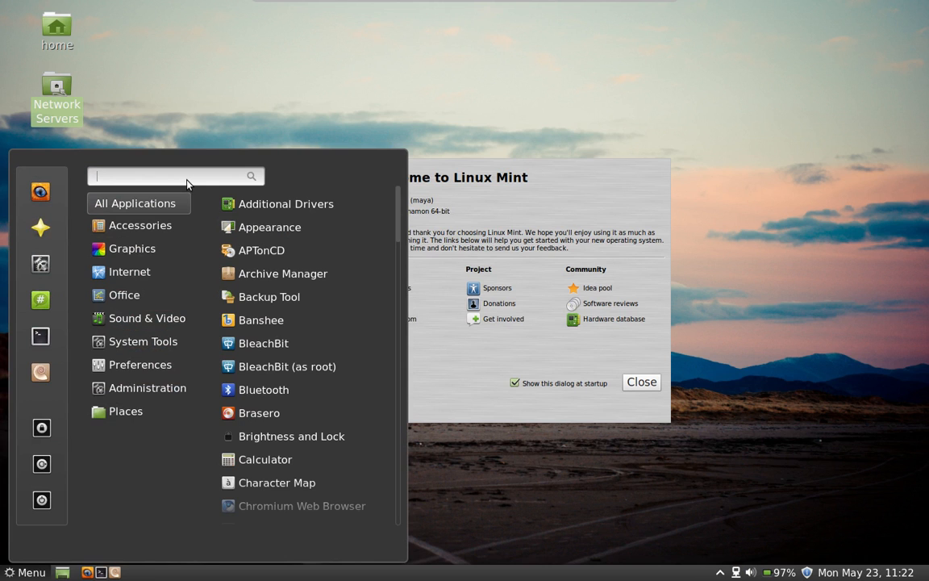
Step: Search the menu for 'back' and launch Backup Tool, authenticating with the administrator password
{"action": "type", "text": "back"}
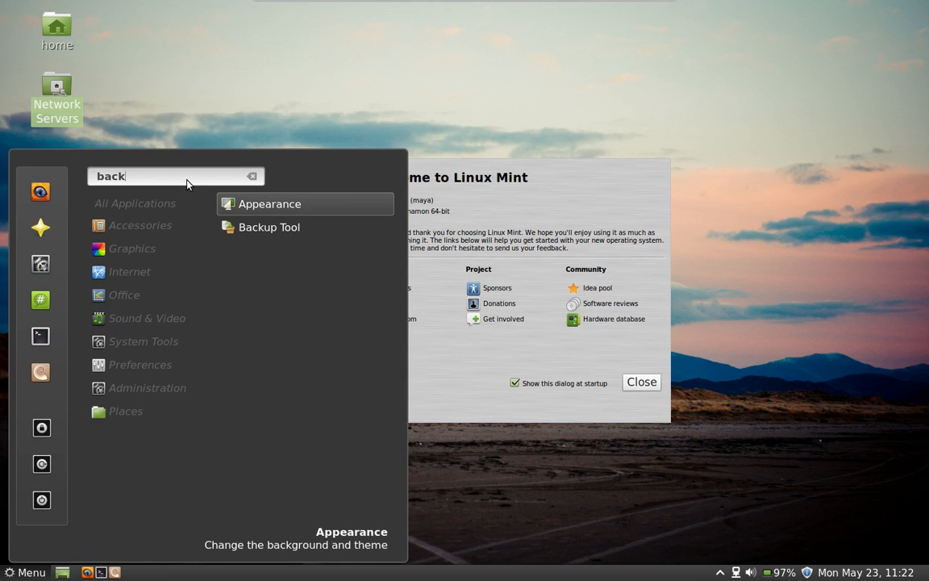
{"action": "left_click", "coordinate": [337, 228]}
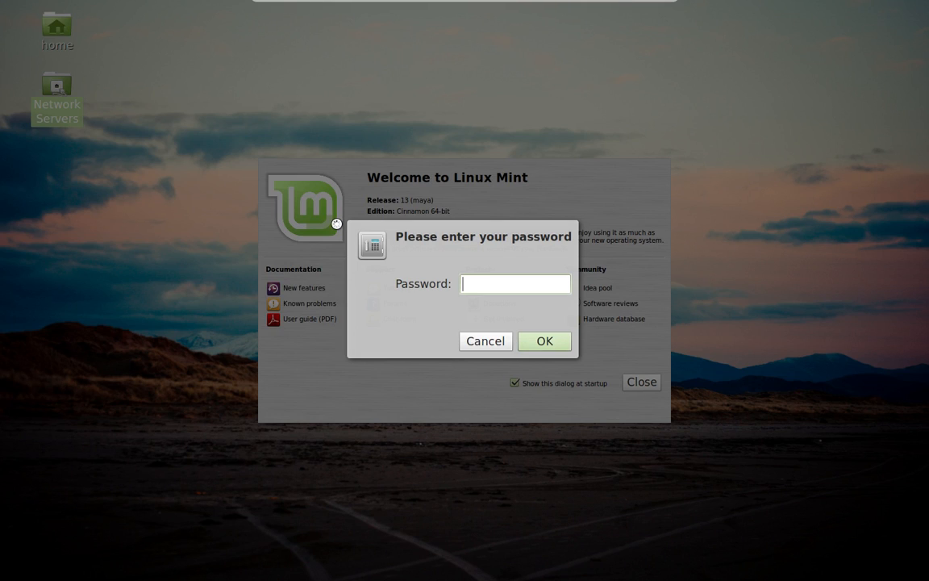
{"action": "type", "text": "••••••"}
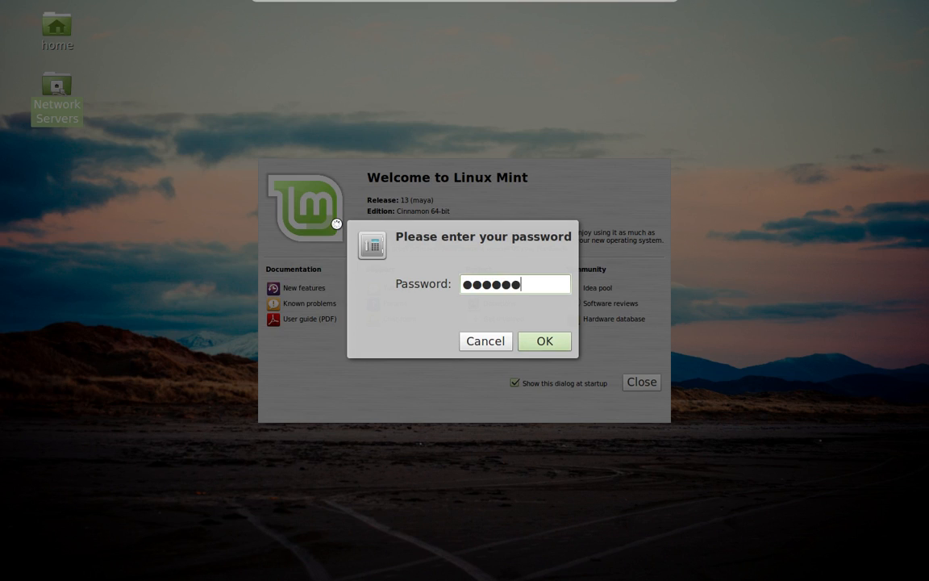
{"action": "key", "text": "Return"}
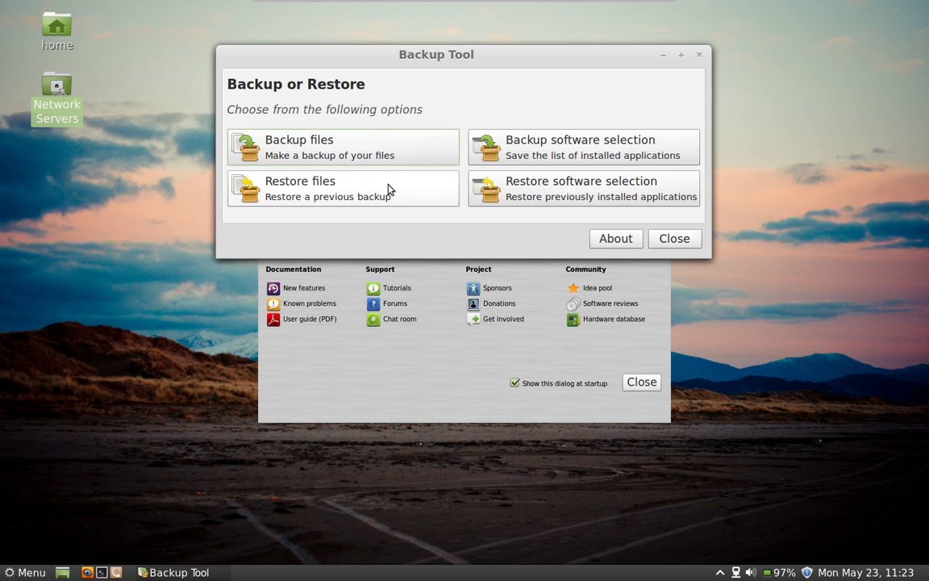
Step: Back up the installed software selection to the default root destination, then close the finished tool
{"action": "left_click", "coordinate": [563, 152]}
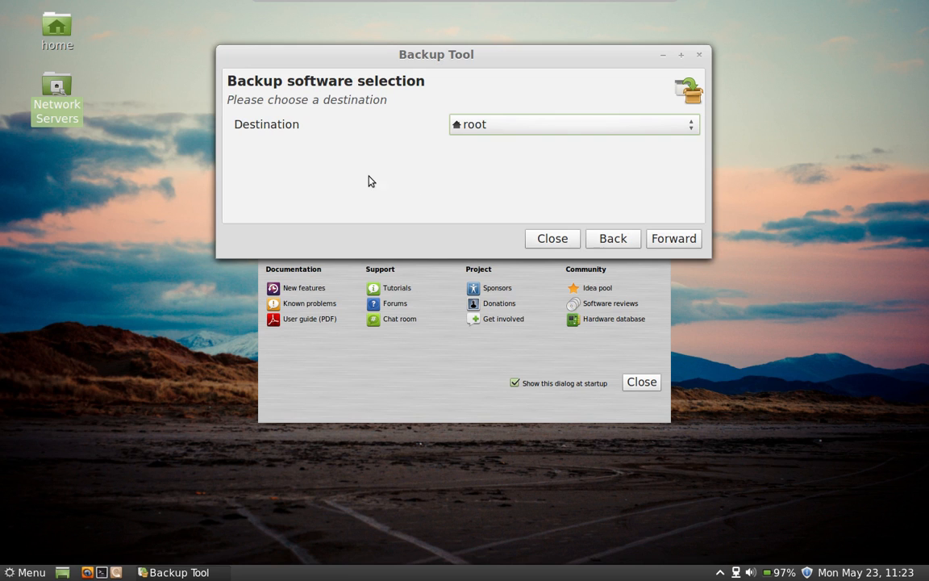
{"action": "left_click", "coordinate": [690, 127]}
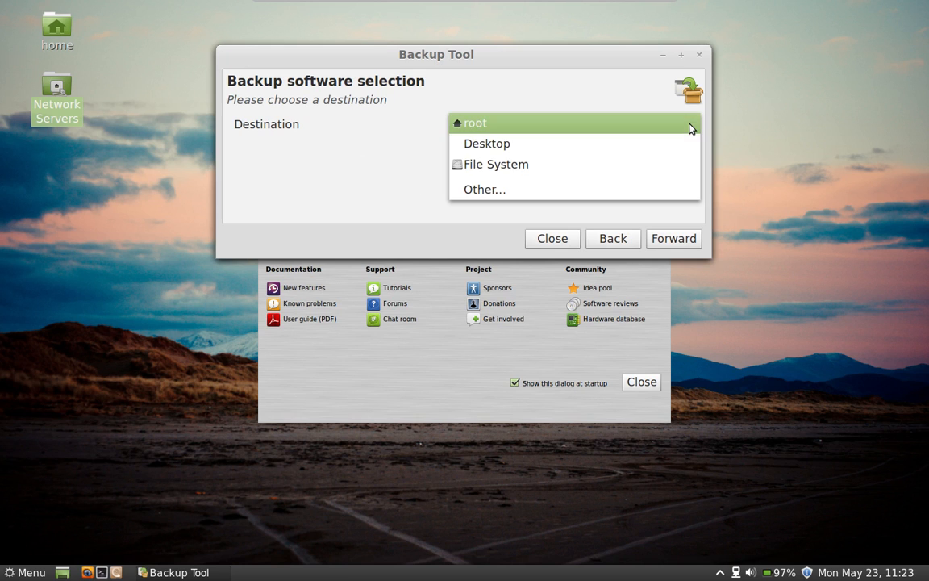
{"action": "left_click", "coordinate": [606, 143]}
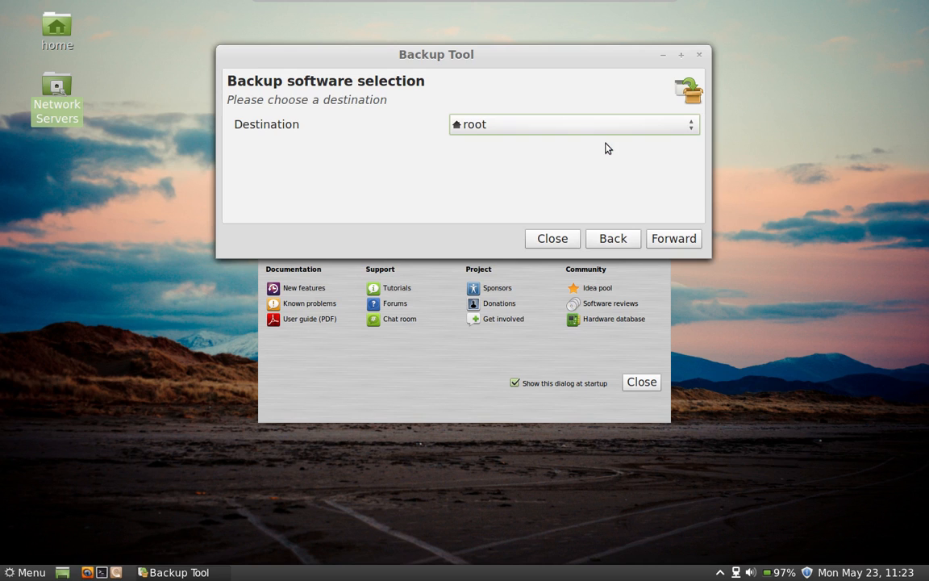
{"action": "left_click", "coordinate": [669, 244]}
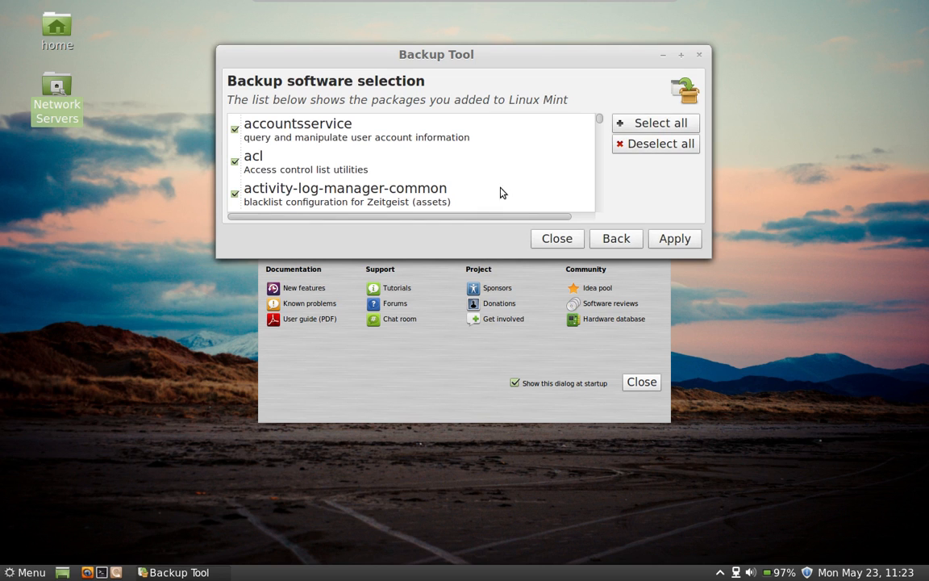
{"action": "scroll", "coordinate": [501, 187], "scroll_direction": "down", "scroll_amount": 12}
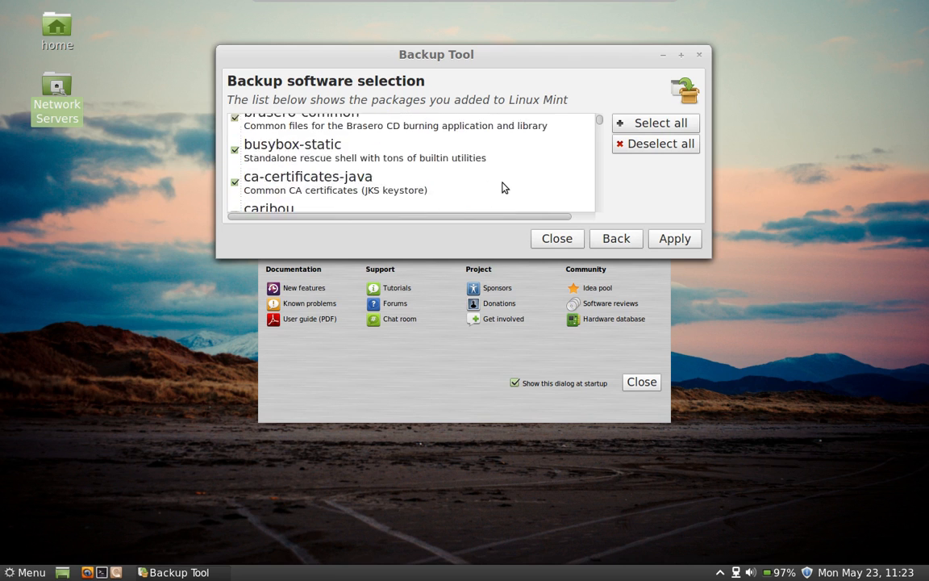
{"action": "left_click", "coordinate": [674, 239]}
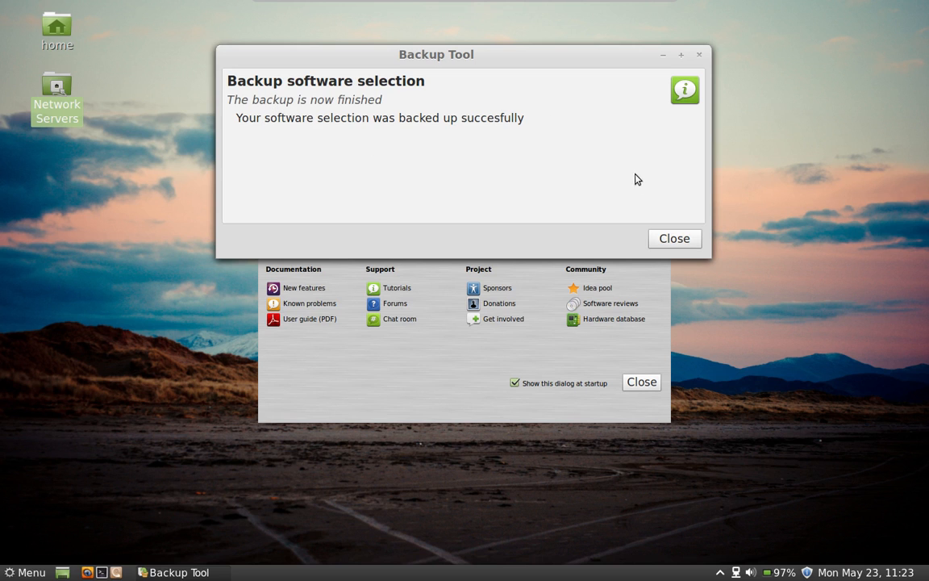
{"action": "left_click", "coordinate": [670, 238]}
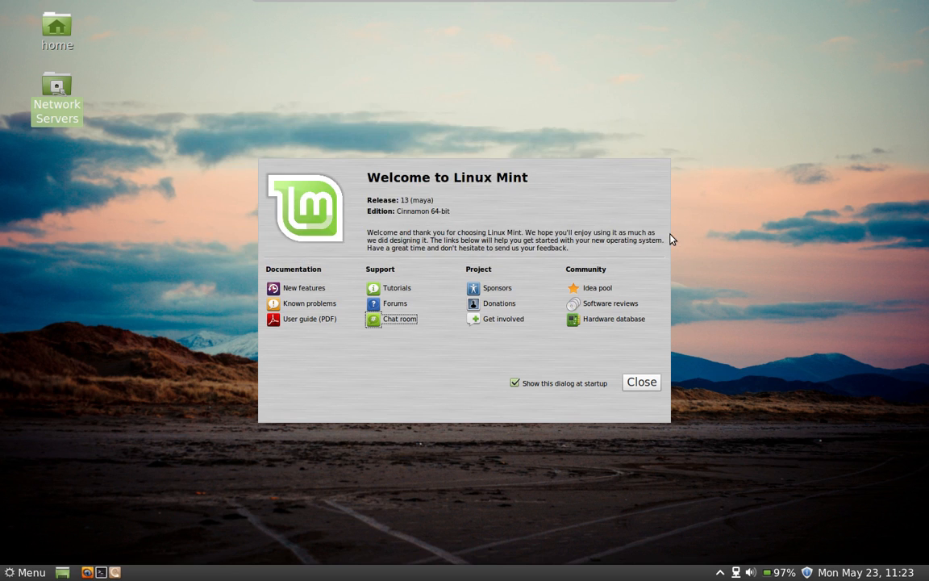
{"action": "double_click", "coordinate": [46, 31]}
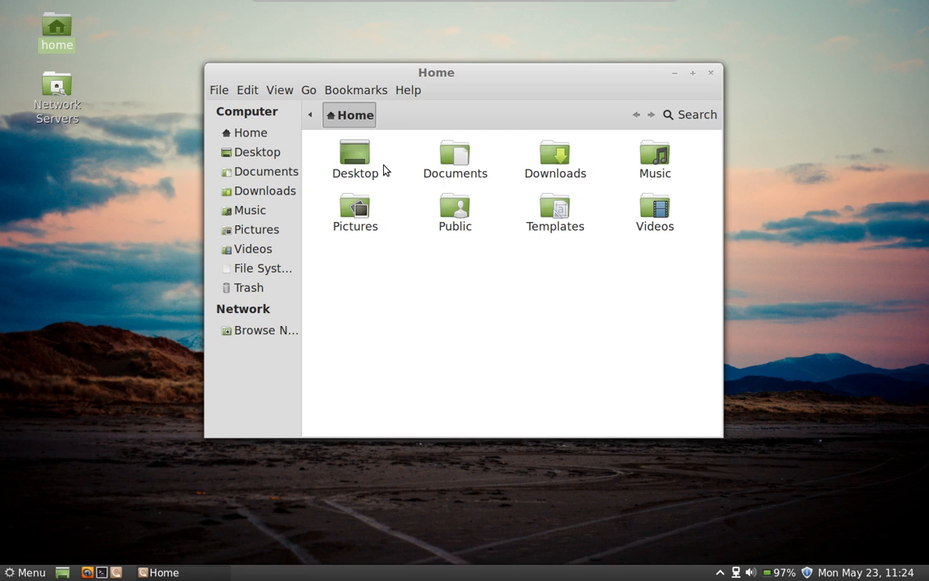
{"action": "double_click", "coordinate": [346, 166]}
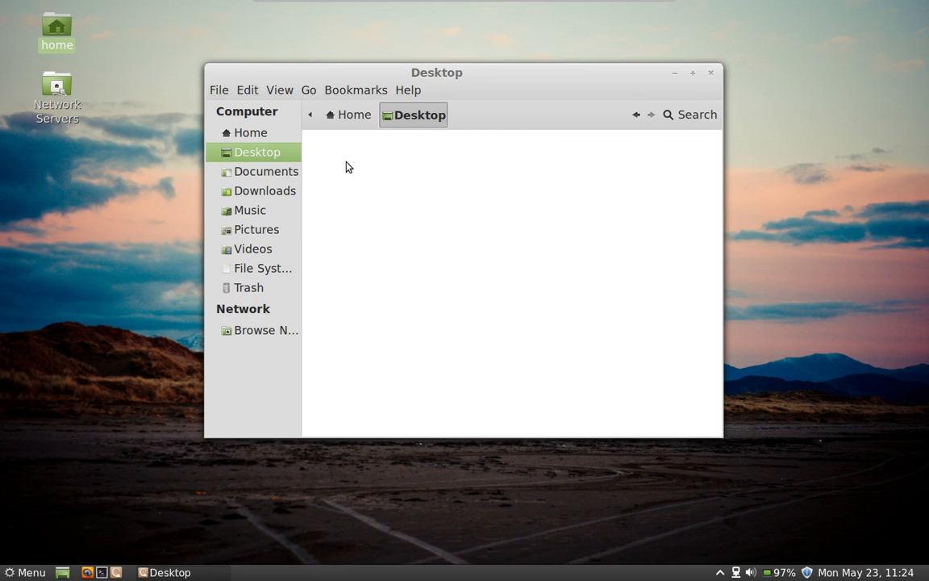
{"action": "left_click", "coordinate": [353, 118]}
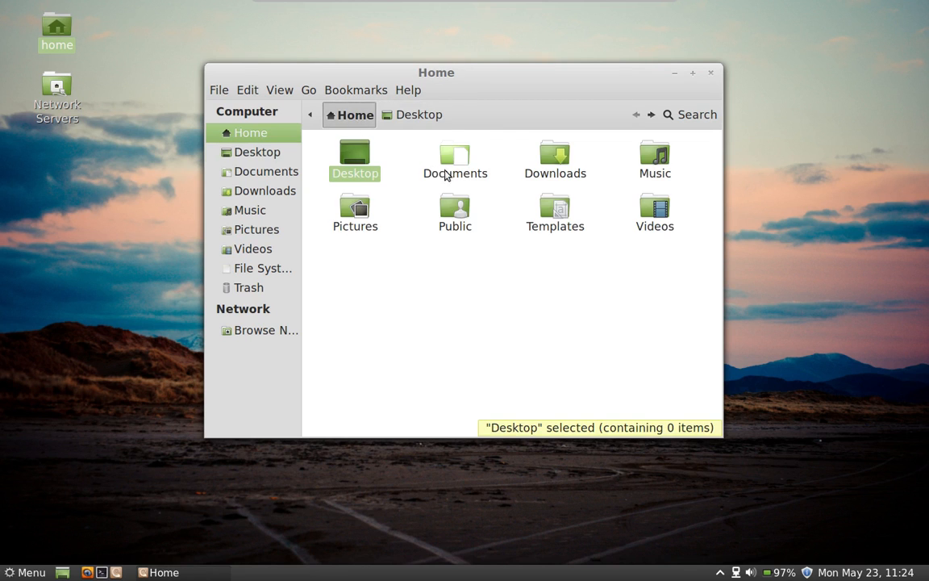
{"action": "double_click", "coordinate": [451, 177]}
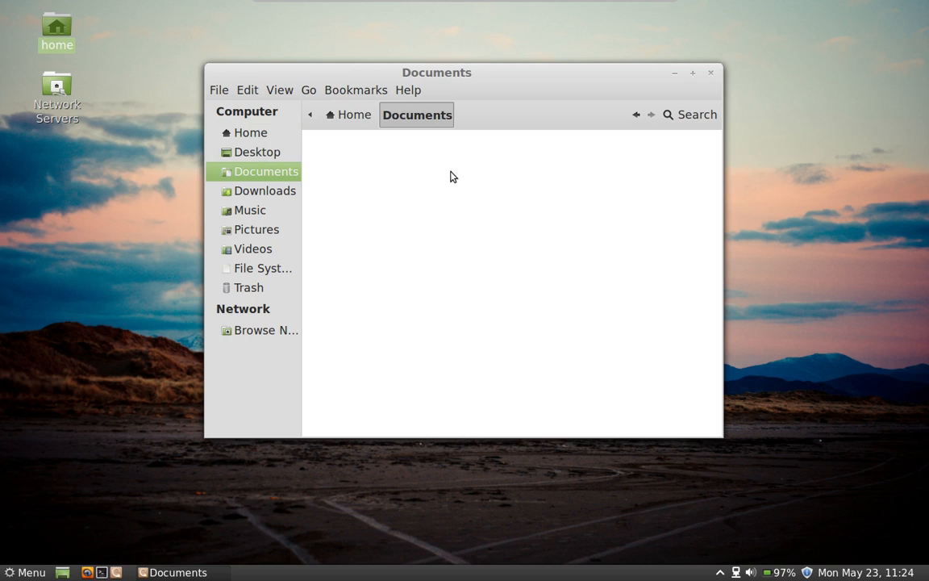
{"action": "left_click", "coordinate": [334, 115]}
{"action": "double_click", "coordinate": [551, 171]}
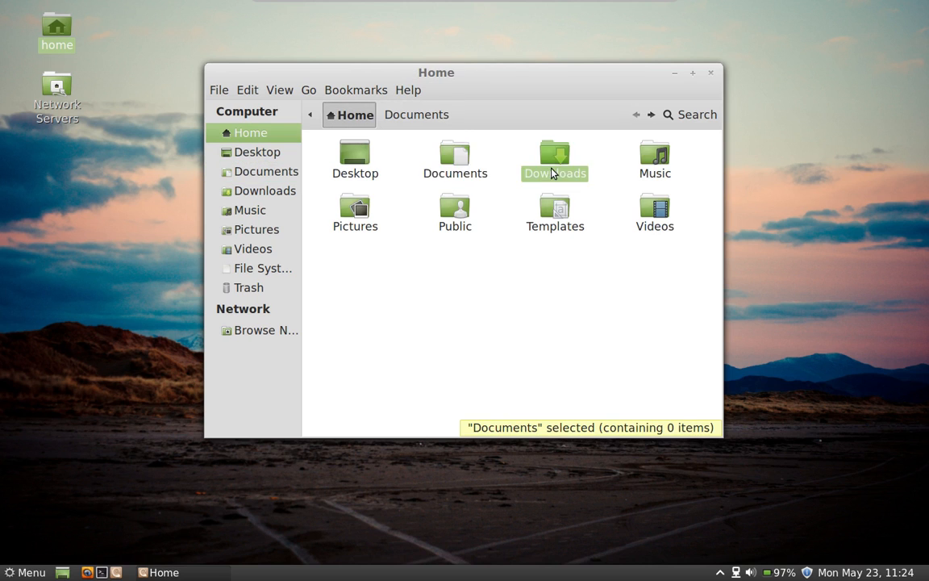
{"action": "left_click", "coordinate": [357, 114]}
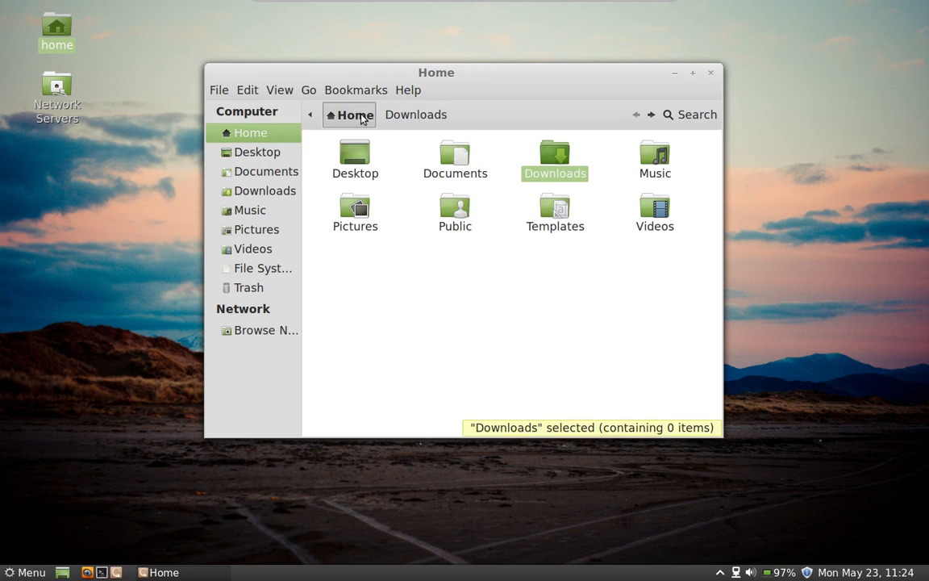
{"action": "double_click", "coordinate": [367, 213]}
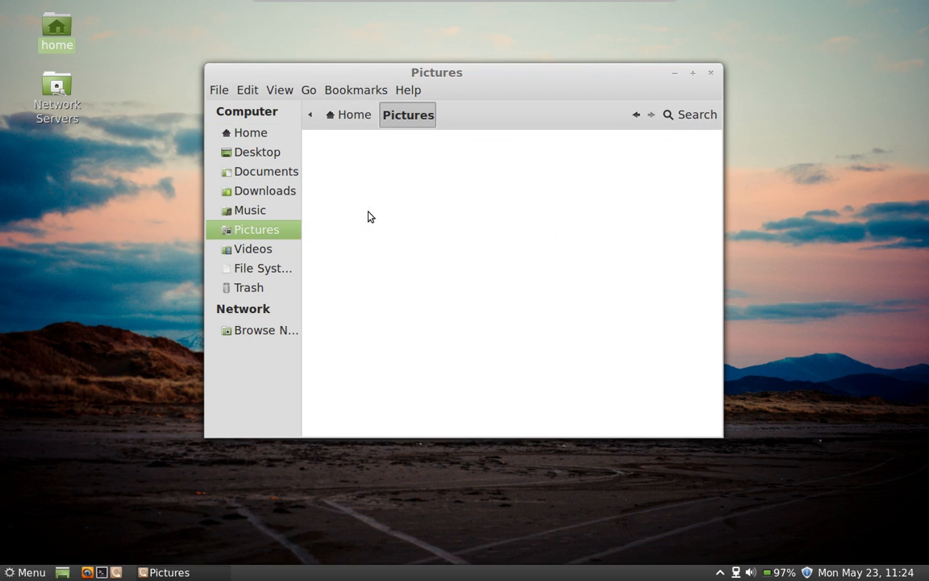
{"action": "left_click", "coordinate": [349, 121]}
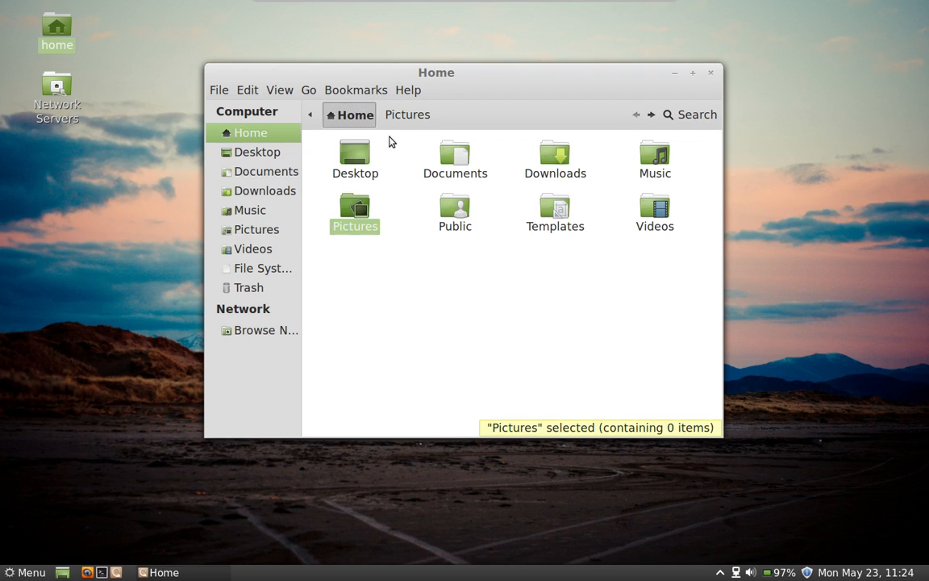
{"action": "left_click", "coordinate": [712, 75]}
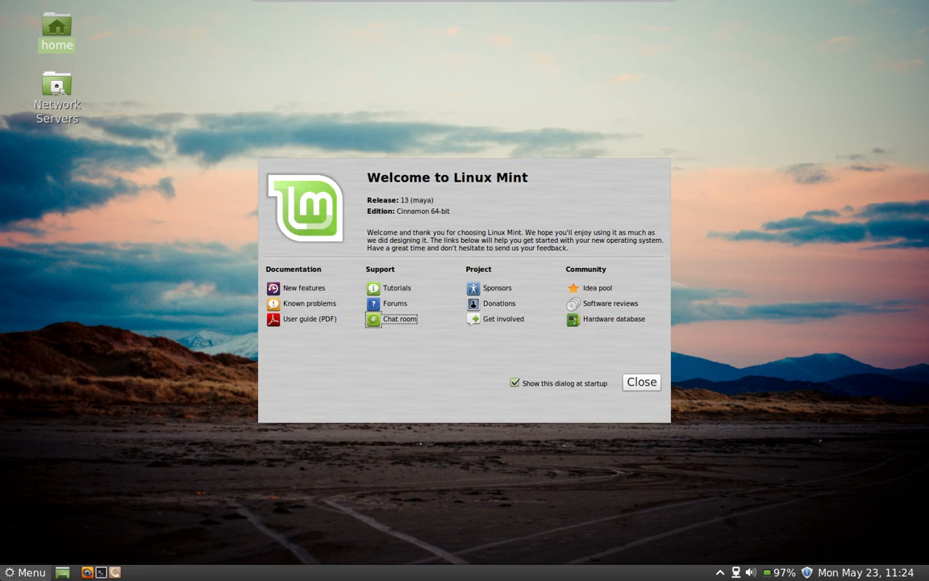
Step: Relaunch Backup Tool from a menu search for 'backup', authenticating with the administrator password
{"action": "left_click", "coordinate": [26, 572]}
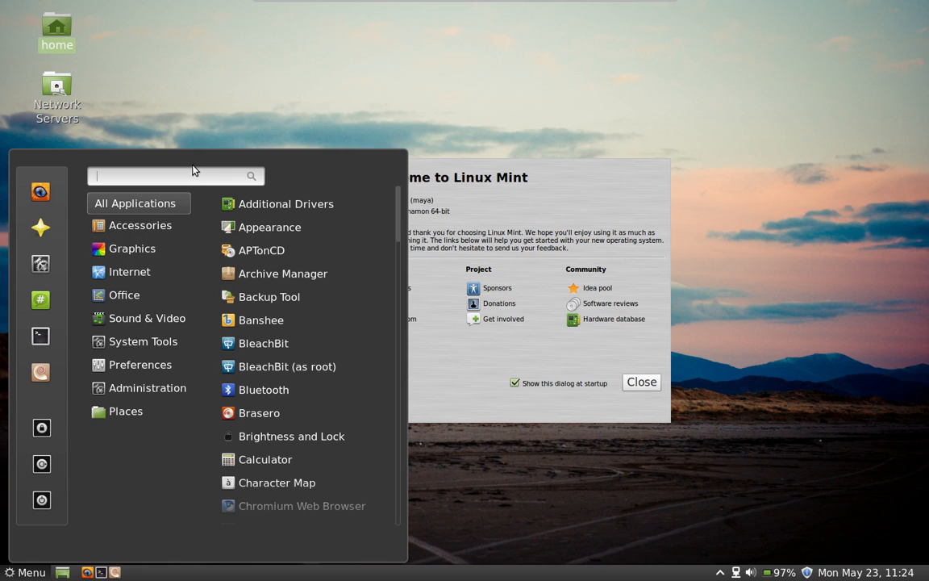
{"action": "type", "text": "backup"}
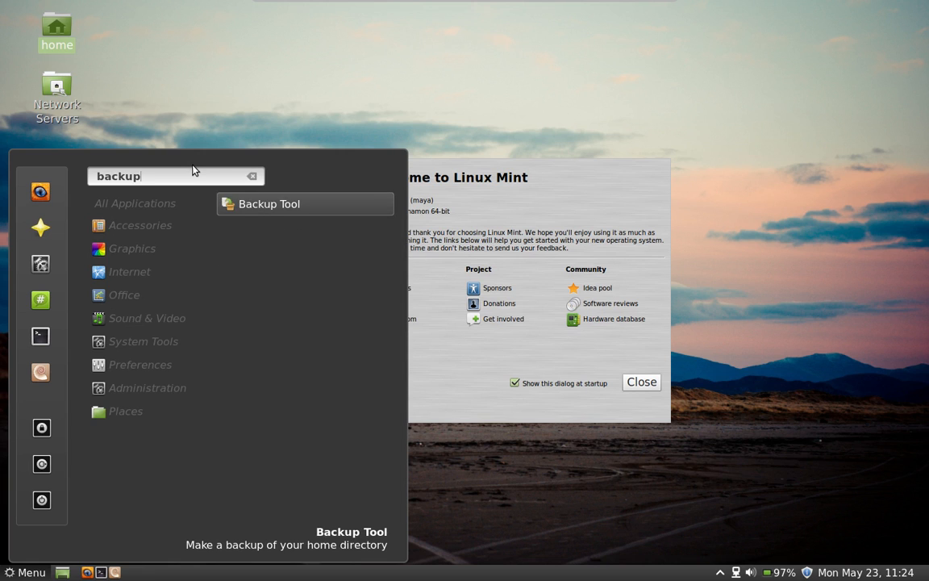
{"action": "left_click", "coordinate": [284, 216]}
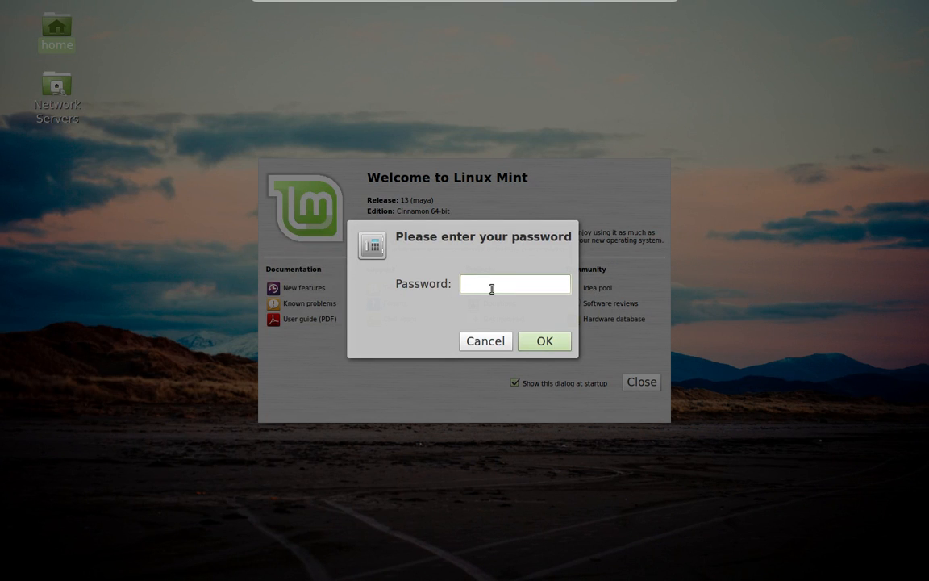
{"action": "type", "text": "●●●●●●●"}
{"action": "key", "text": "Return"}
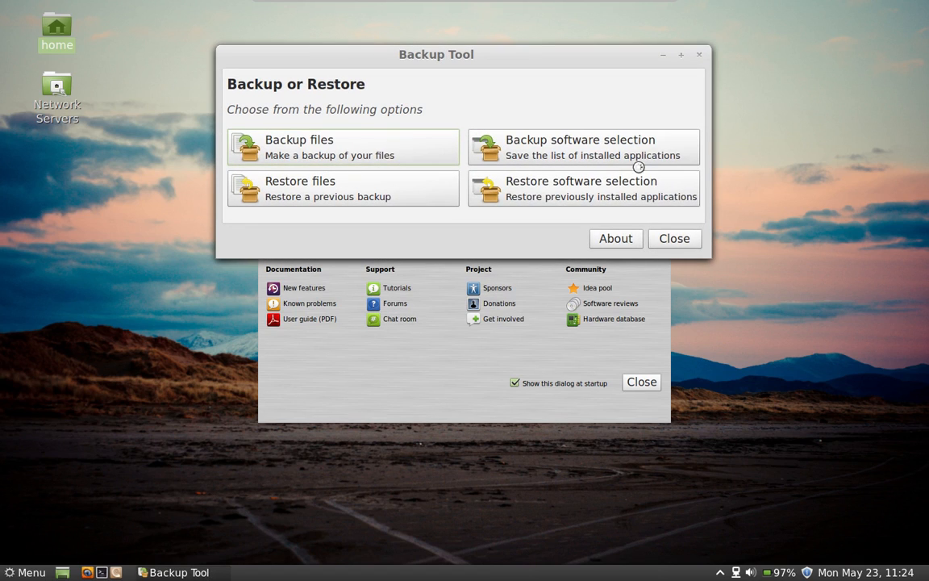
Step: Choose the software selection backup and pick 'Other...' as the destination to open the file chooser
{"action": "left_click", "coordinate": [613, 154]}
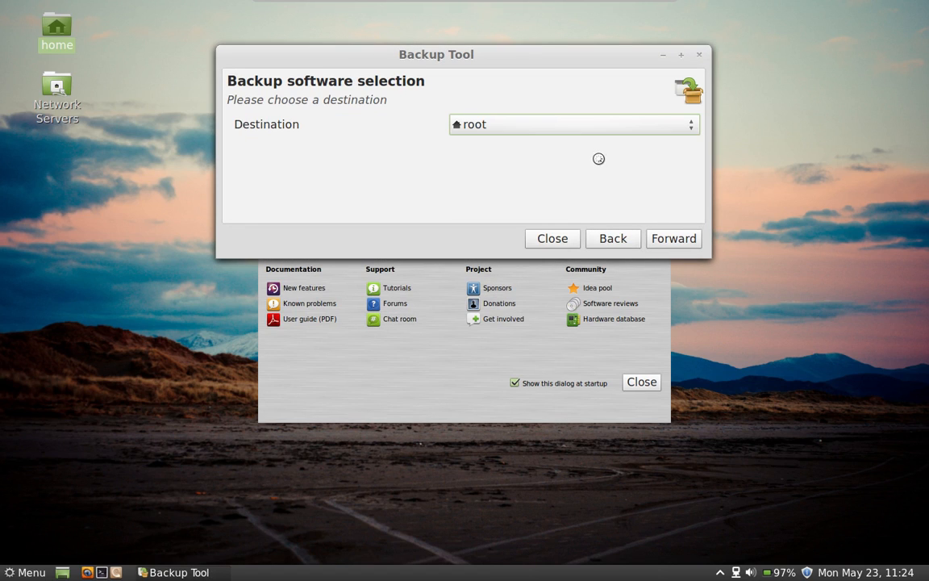
{"action": "left_click", "coordinate": [690, 127]}
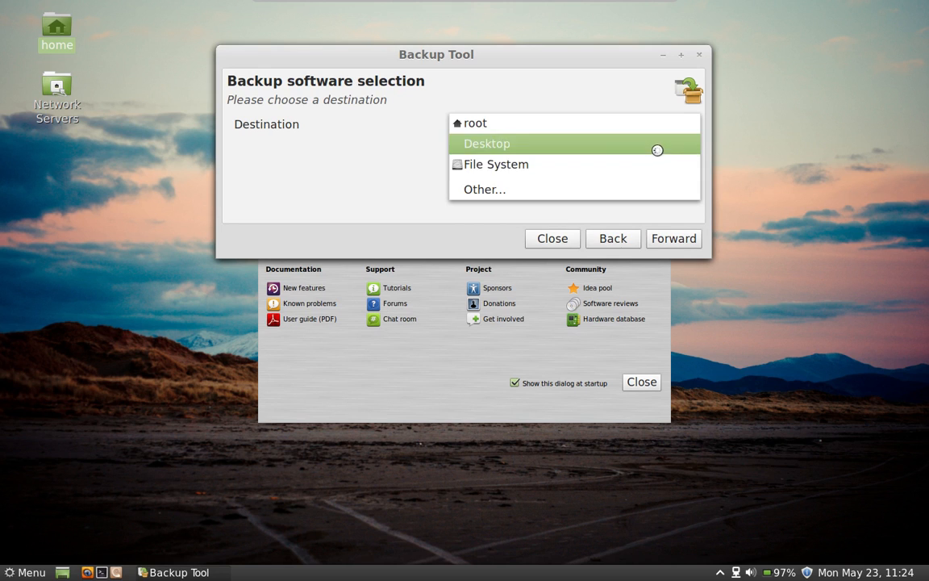
{"action": "left_click", "coordinate": [657, 148]}
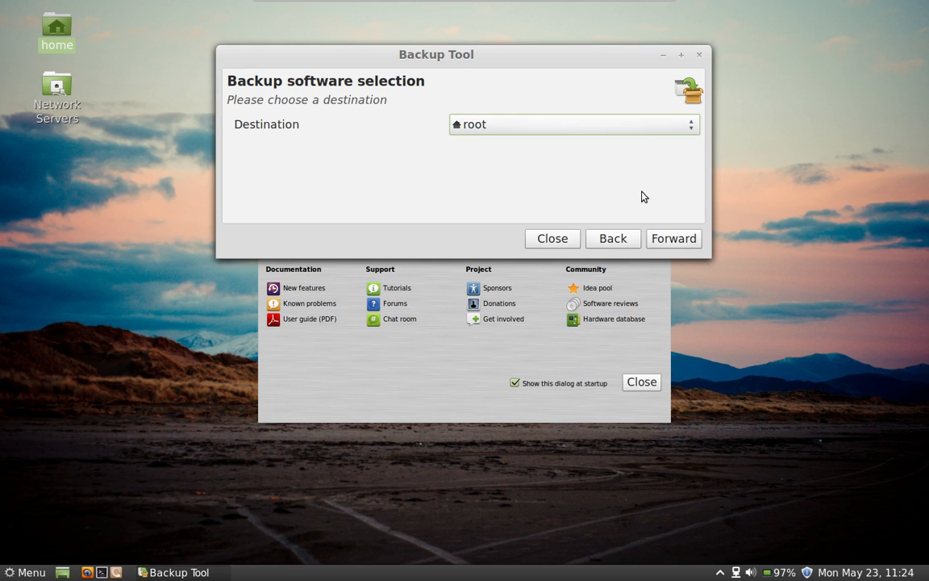
{"action": "left_click", "coordinate": [691, 127]}
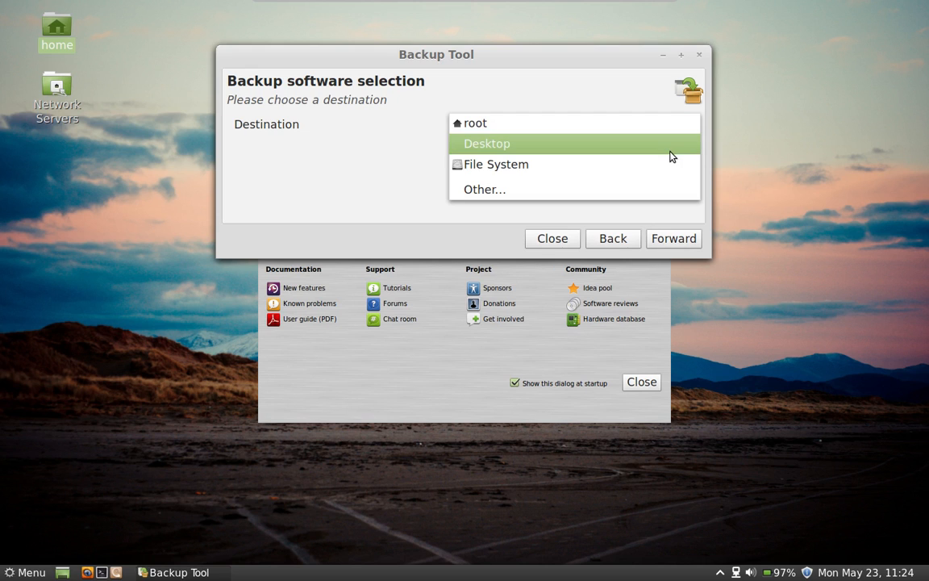
{"action": "left_click", "coordinate": [661, 152]}
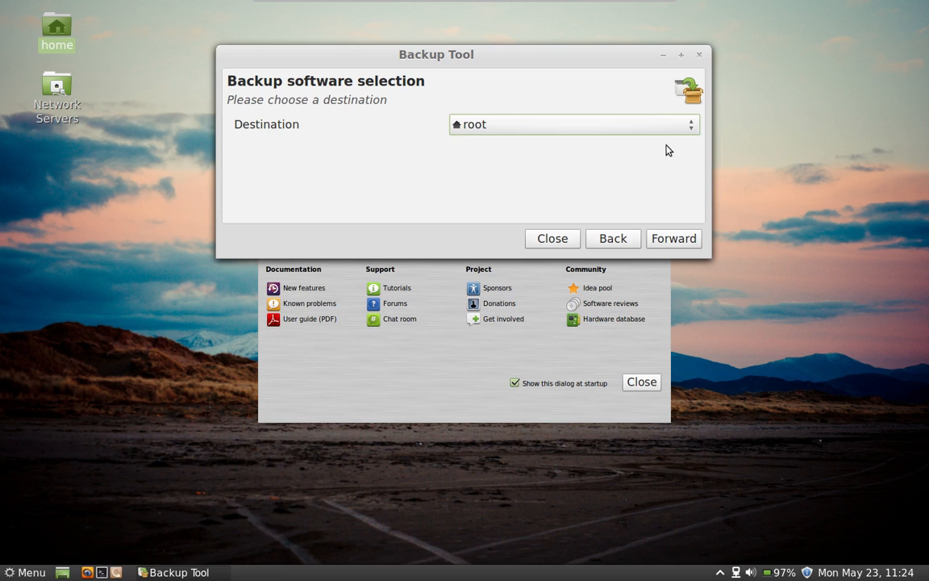
{"action": "left_click", "coordinate": [692, 127]}
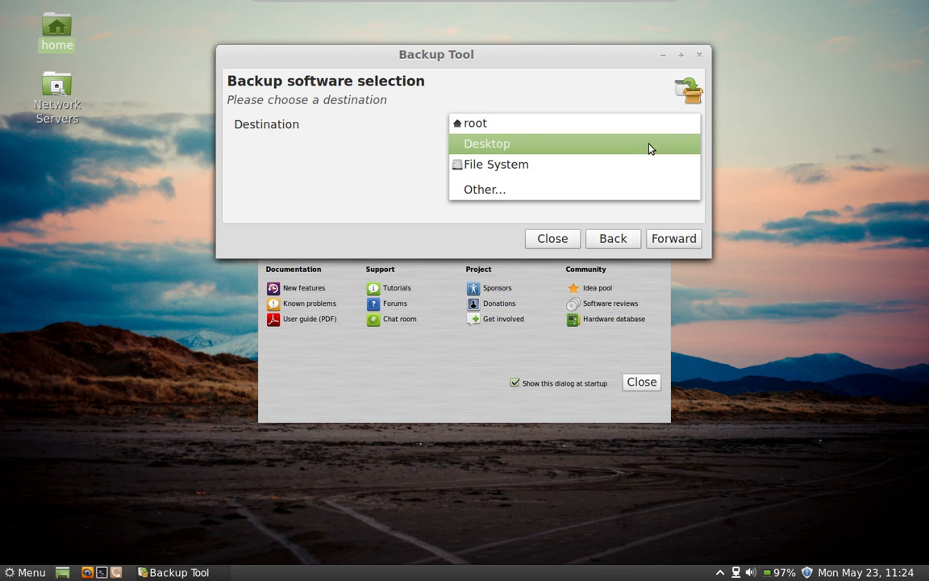
{"action": "left_click", "coordinate": [584, 187]}
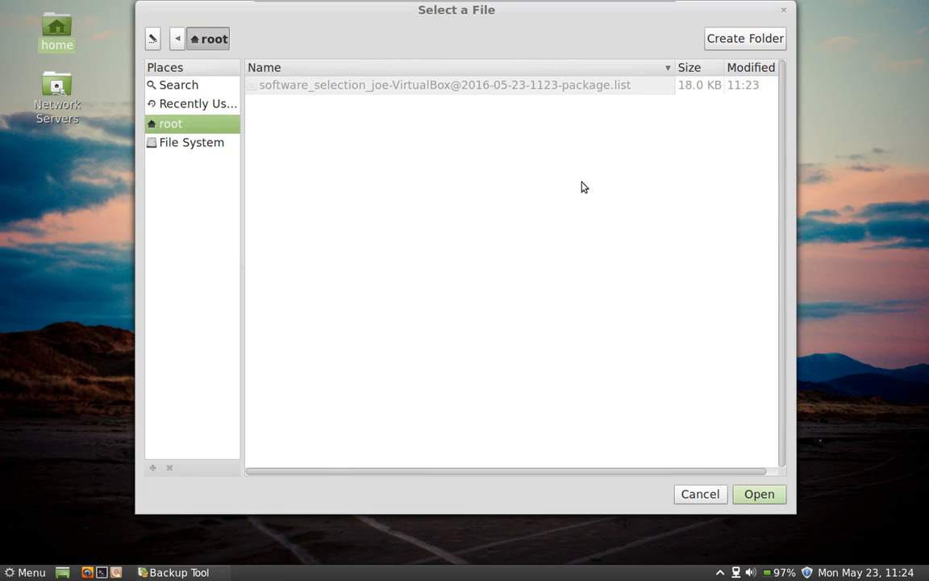
Step: Select the user's Desktop folder (File System > home > user) as the backup destination
{"action": "left_click", "coordinate": [206, 143]}
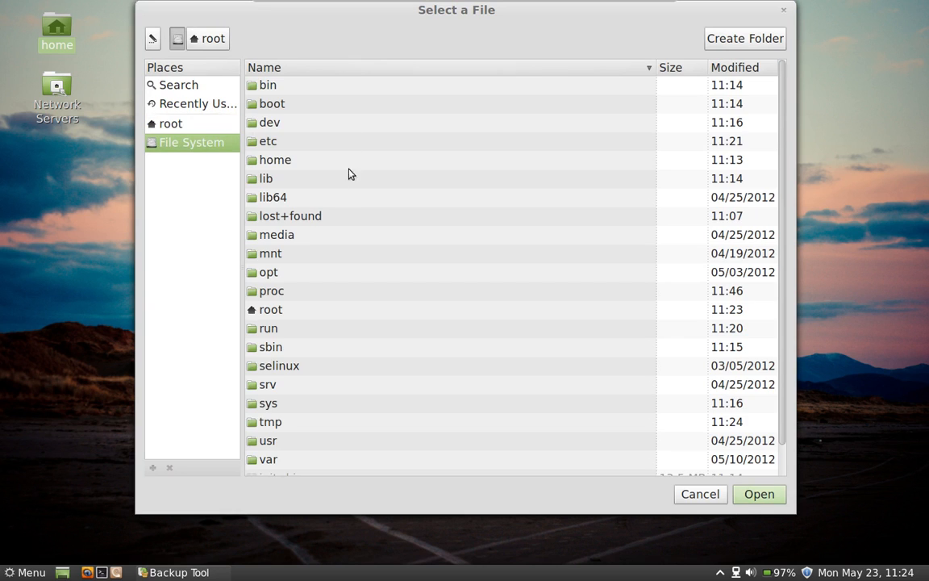
{"action": "double_click", "coordinate": [318, 165]}
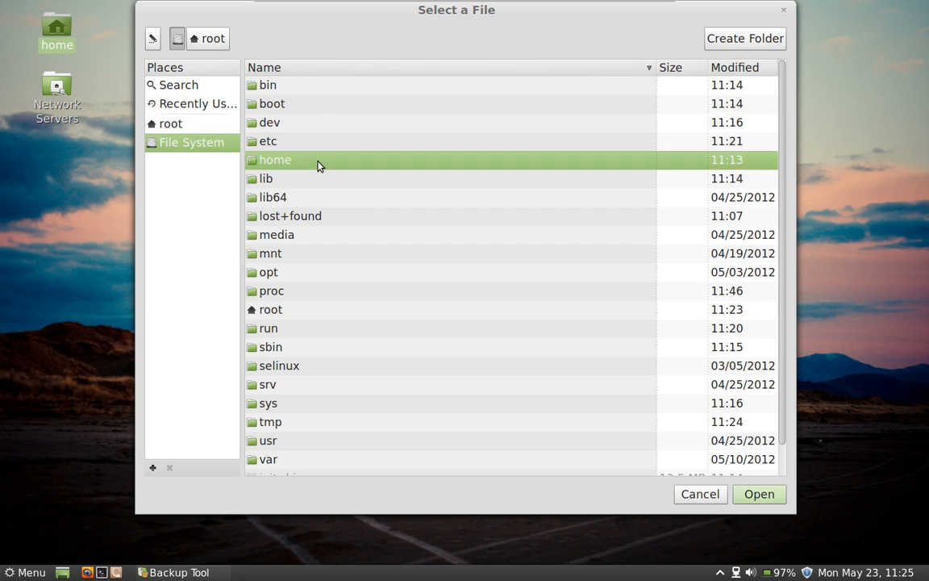
{"action": "left_click", "coordinate": [307, 89]}
{"action": "double_click", "coordinate": [307, 89]}
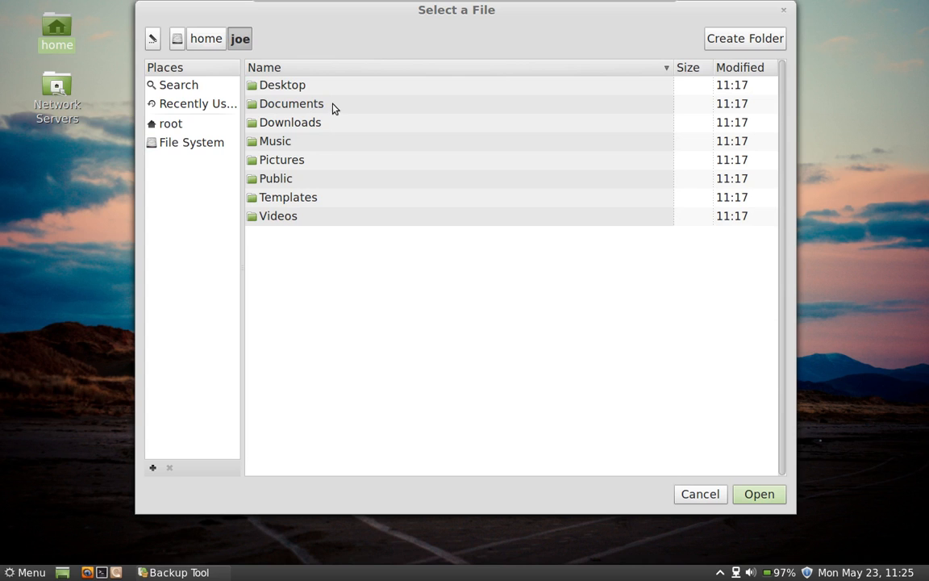
{"action": "double_click", "coordinate": [338, 88]}
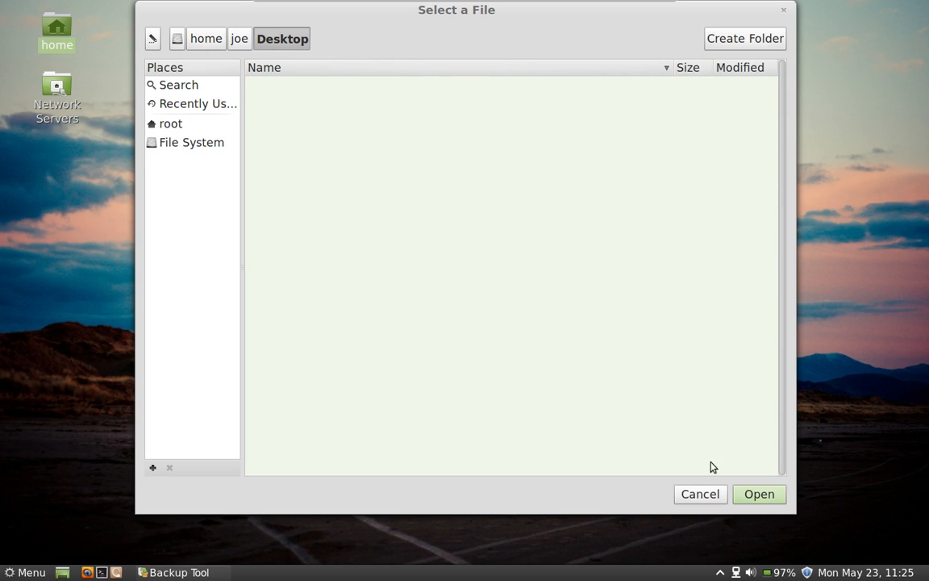
{"action": "left_click", "coordinate": [755, 494]}
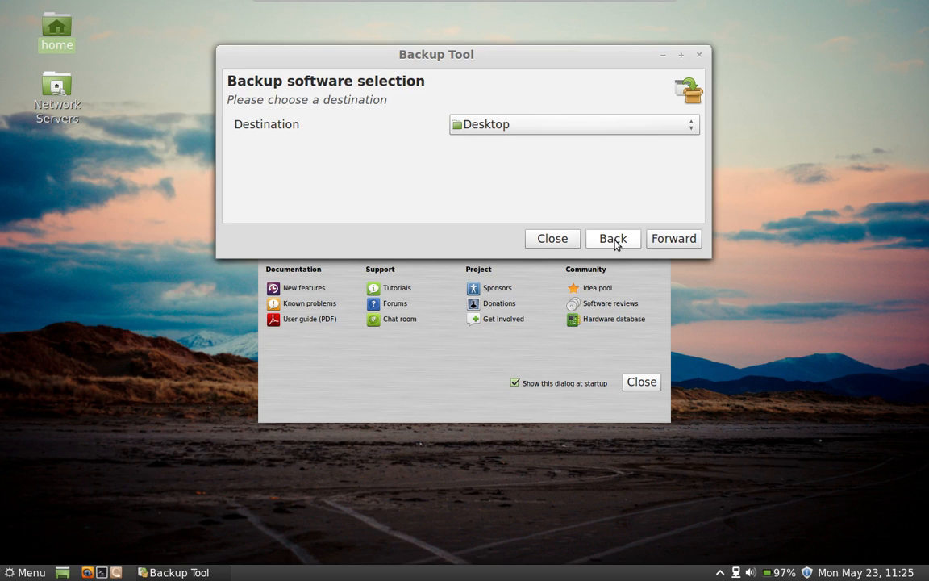
Step: Run the software selection backup to Desktop and close the tool after it succeeds
{"action": "left_click", "coordinate": [664, 241]}
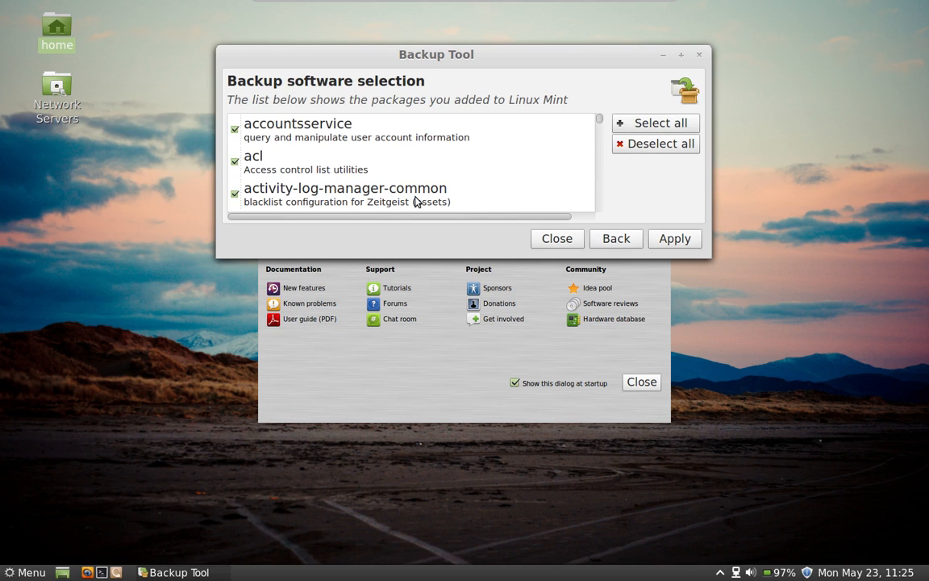
{"action": "left_click", "coordinate": [681, 240]}
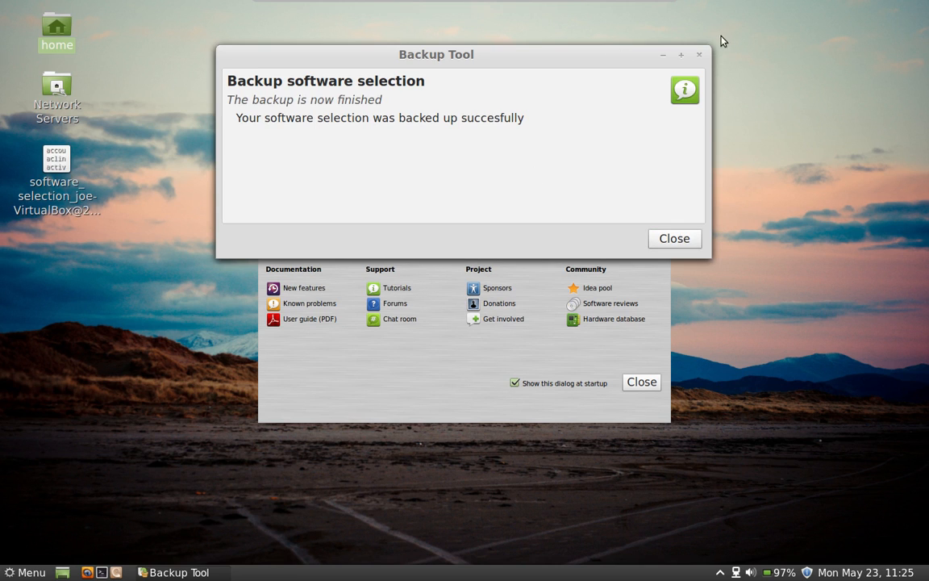
{"action": "left_click", "coordinate": [684, 59]}
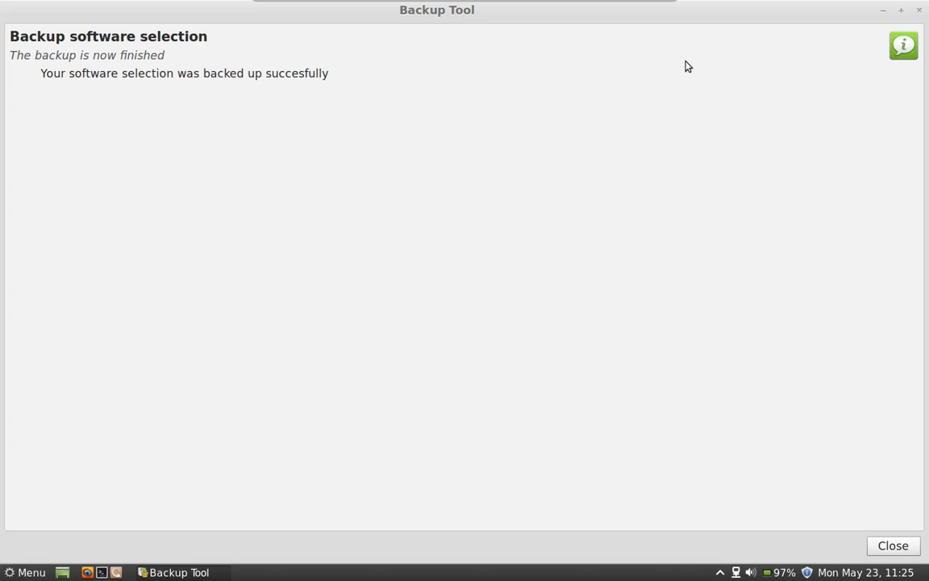
{"action": "double_click", "coordinate": [506, 17]}
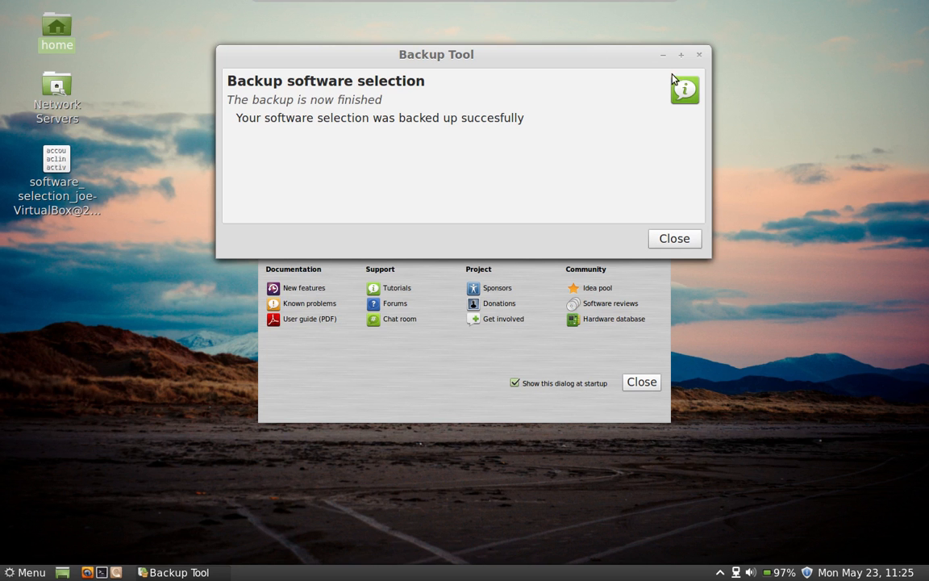
{"action": "left_click", "coordinate": [674, 239]}
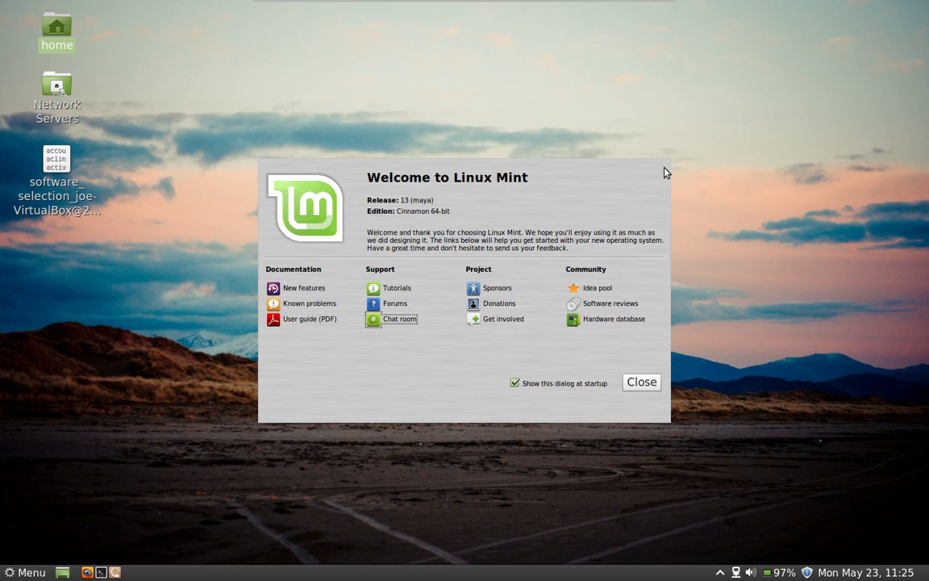
Step: Open the Menu and choose Quit to bring up the shutdown dialog
{"action": "left_click", "coordinate": [445, 69]}
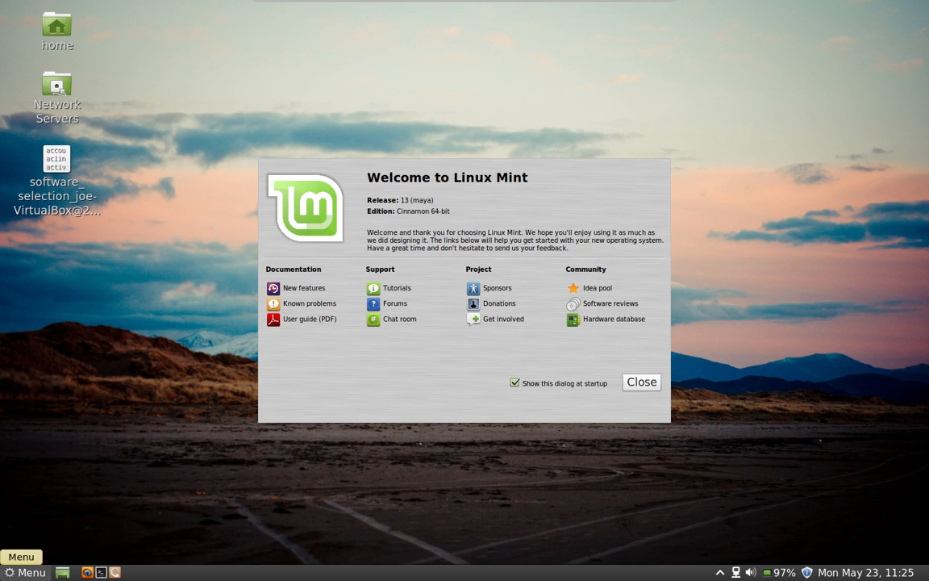
{"action": "left_click", "coordinate": [27, 572]}
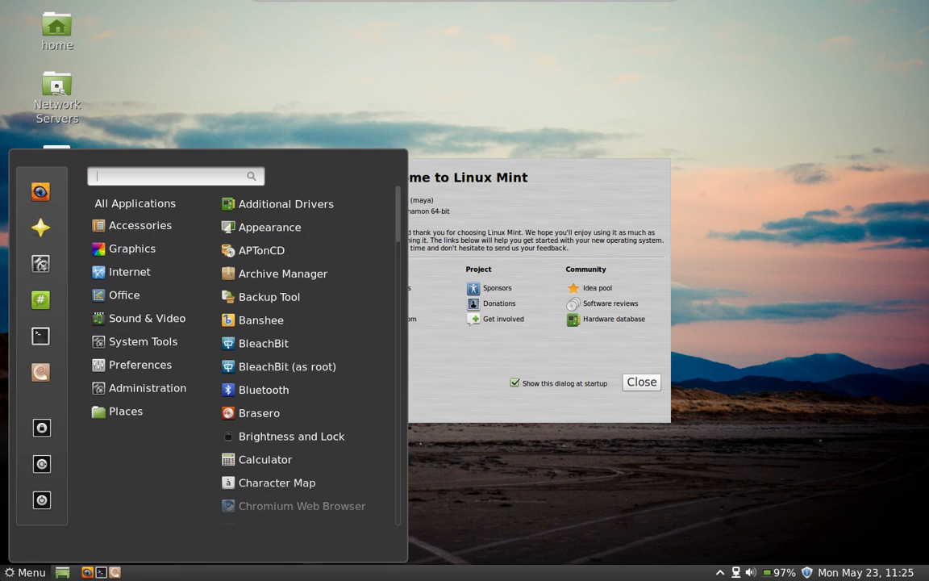
{"action": "left_click", "coordinate": [34, 516]}
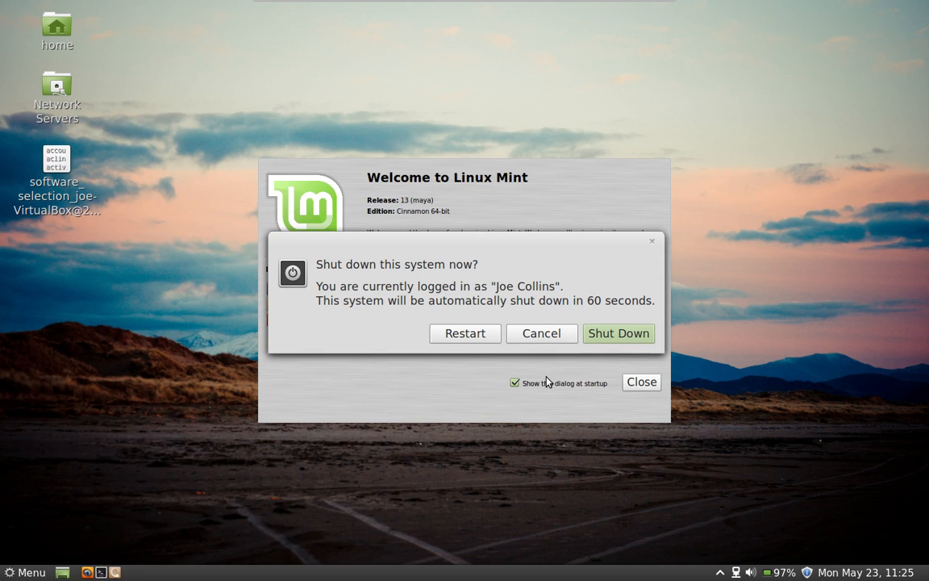
Step: Confirm Shut Down so the Linux Mint 13 VM shows as Powered Off
{"action": "left_click", "coordinate": [606, 335]}
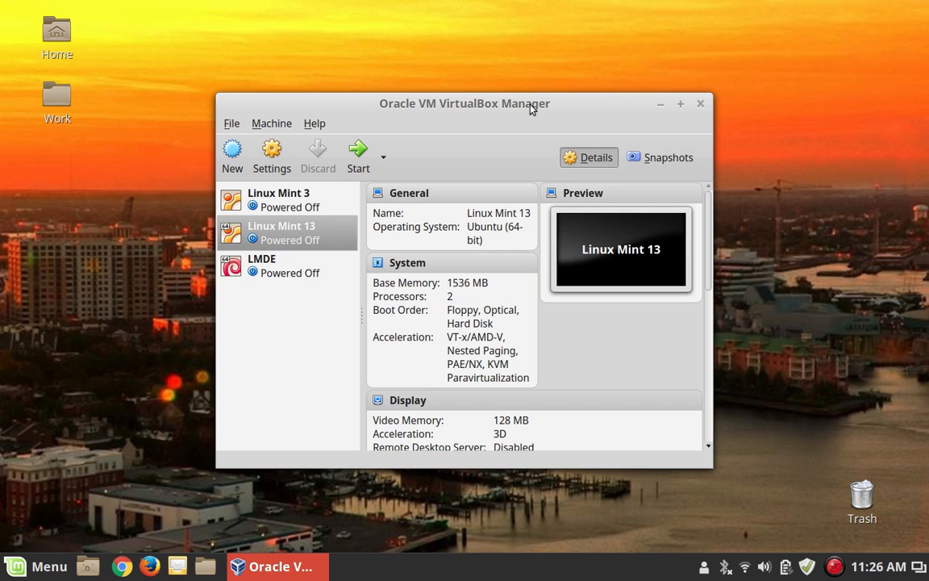
Step: Select 'Something else' on the Installation type page to partition the disk manually
{"action": "left_click", "coordinate": [500, 51]}
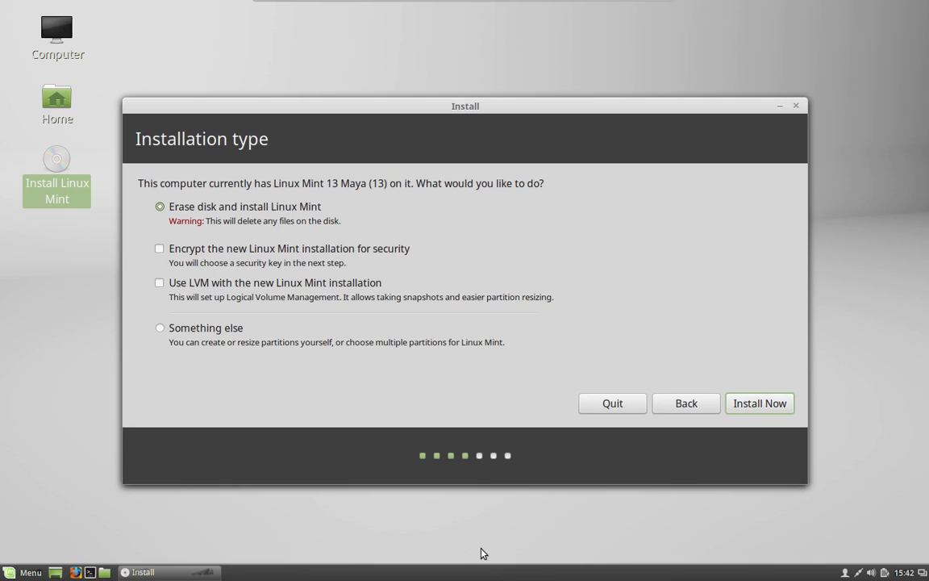
{"action": "mouse_move", "coordinate": [513, 10]}
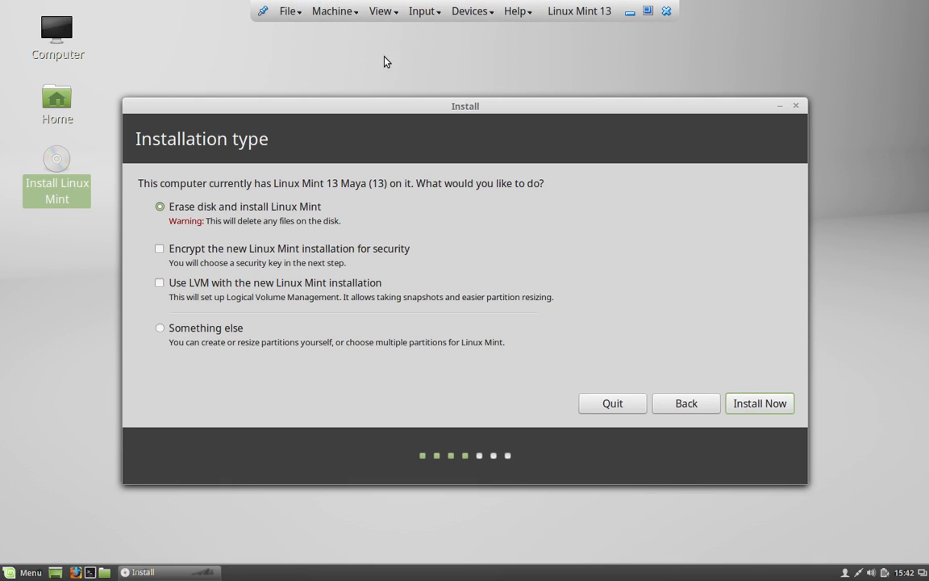
{"action": "left_click", "coordinate": [227, 337]}
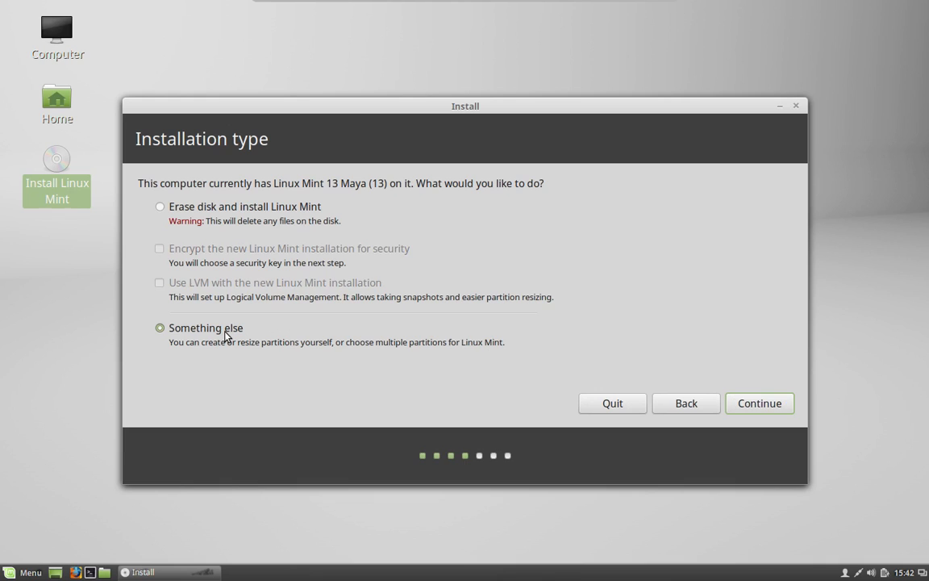
Step: In the partition editor, set /dev/sda1 as formatted Ext2 mounted at /boot
{"action": "left_click", "coordinate": [760, 403]}
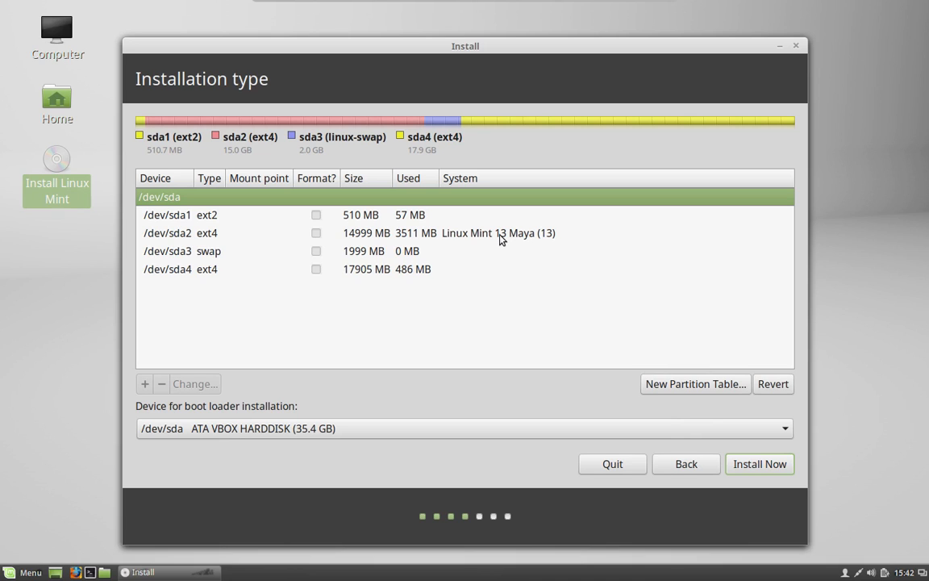
{"action": "double_click", "coordinate": [323, 216]}
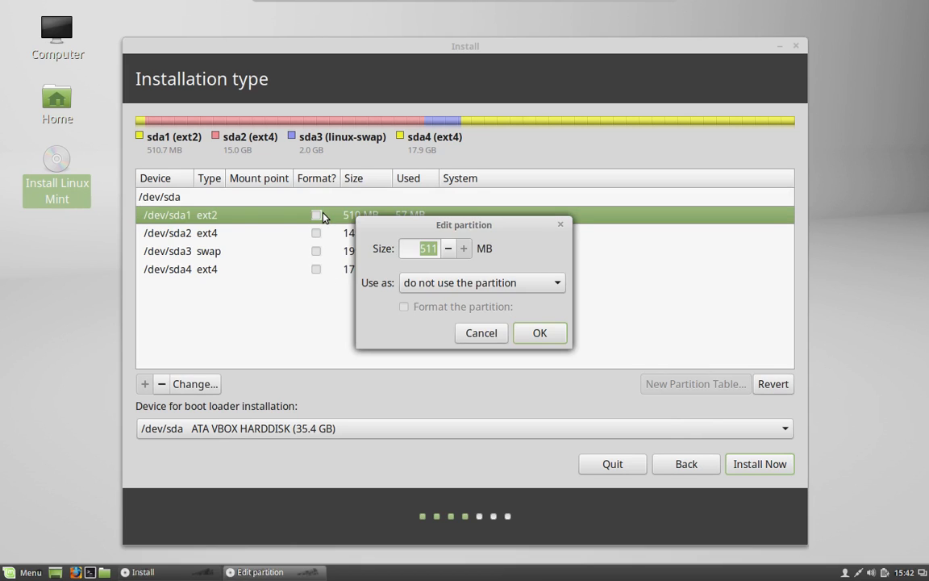
{"action": "left_click", "coordinate": [557, 285]}
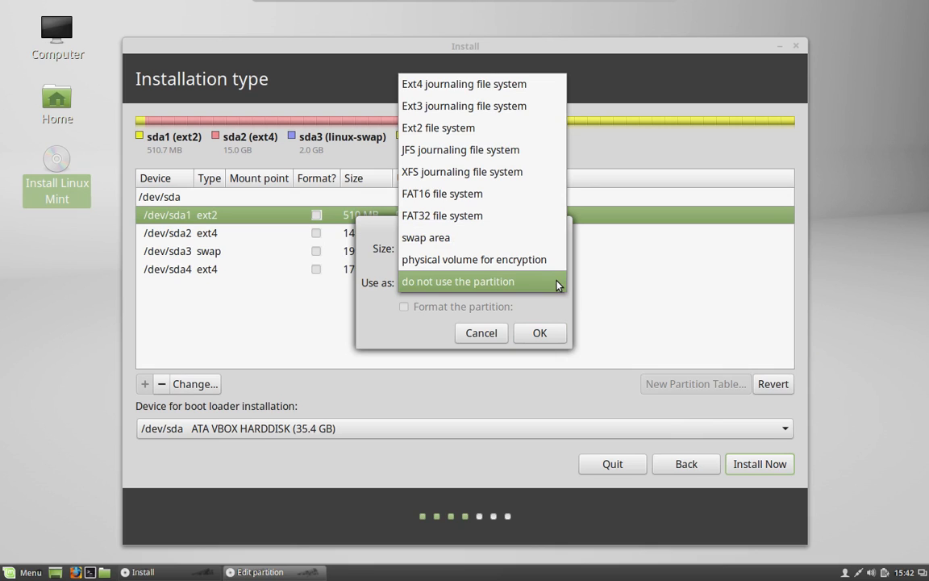
{"action": "left_click", "coordinate": [521, 137]}
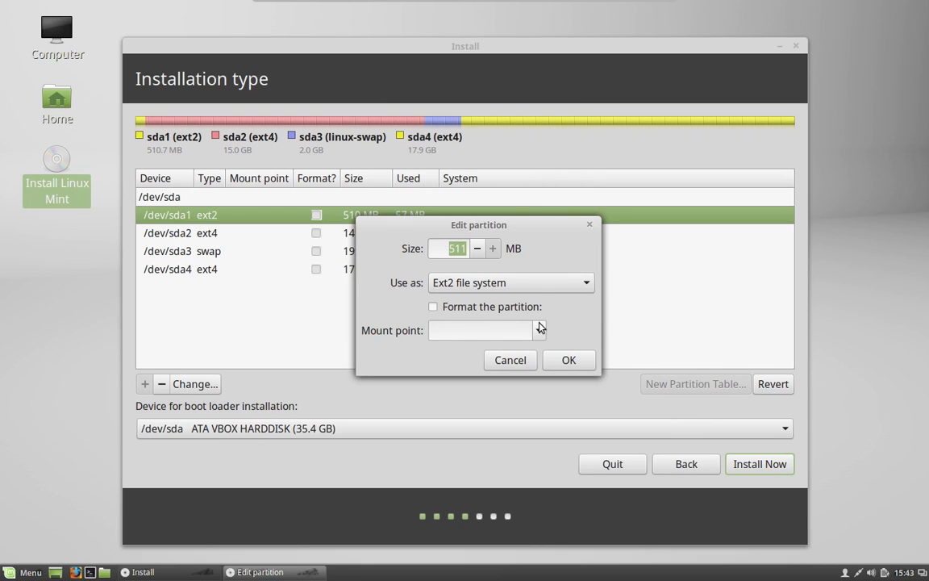
{"action": "left_click", "coordinate": [449, 311]}
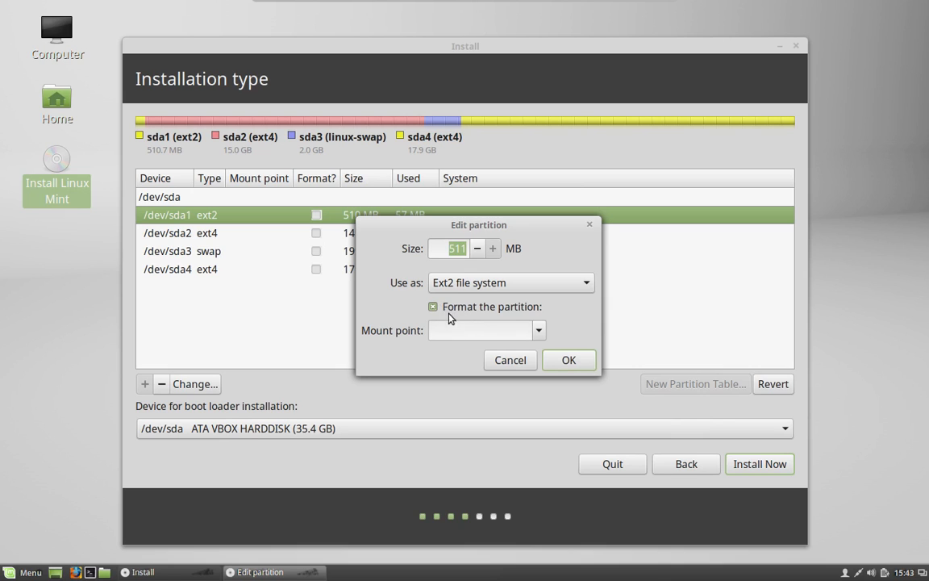
{"action": "left_click", "coordinate": [538, 335]}
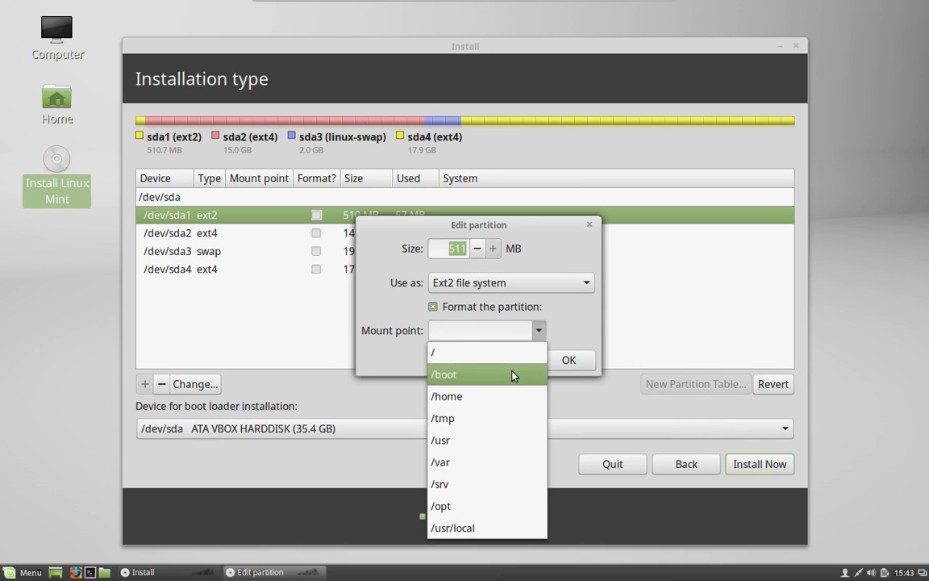
{"action": "left_click", "coordinate": [462, 374]}
{"action": "left_click", "coordinate": [580, 359]}
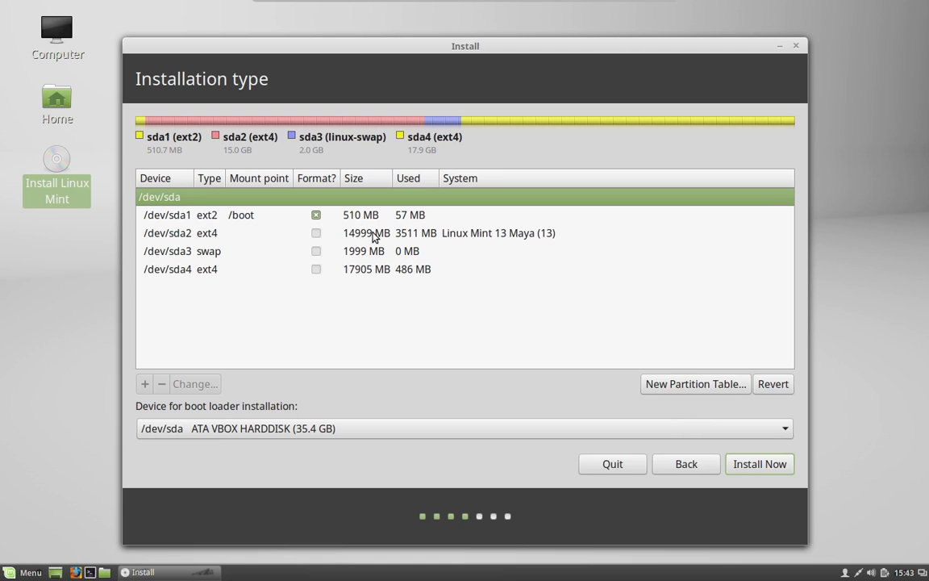
Step: Set the 14999 MB /dev/sda2 as formatted Ext4 journaling mounted at /
{"action": "double_click", "coordinate": [373, 234]}
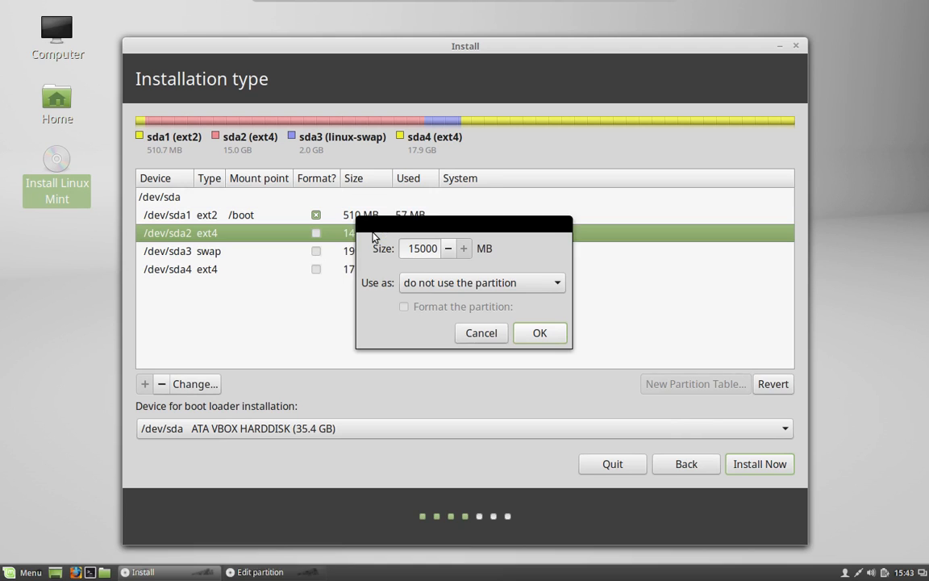
{"action": "left_click", "coordinate": [557, 286]}
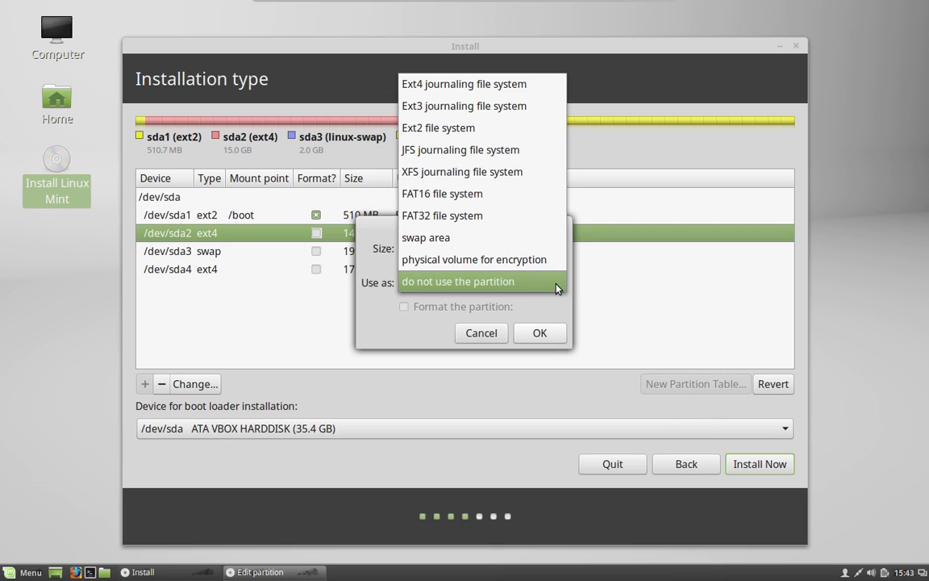
{"action": "left_click", "coordinate": [520, 85]}
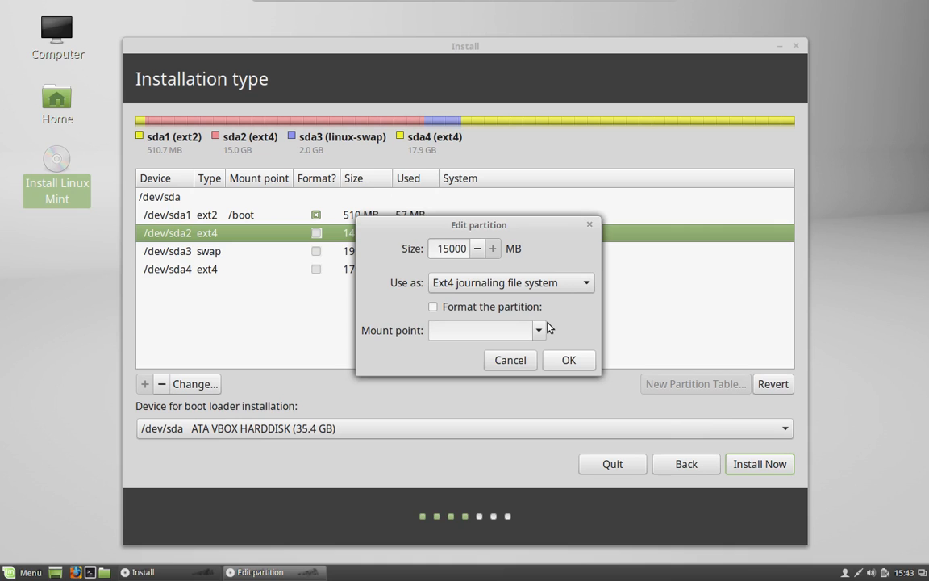
{"action": "left_click", "coordinate": [464, 309]}
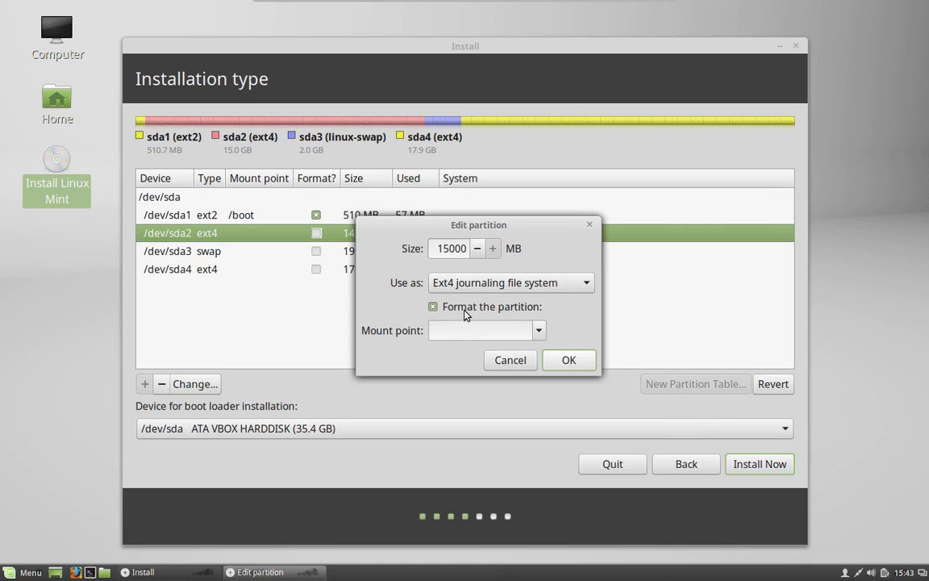
{"action": "left_click", "coordinate": [540, 332]}
{"action": "left_click", "coordinate": [527, 353]}
{"action": "left_click", "coordinate": [564, 360]}
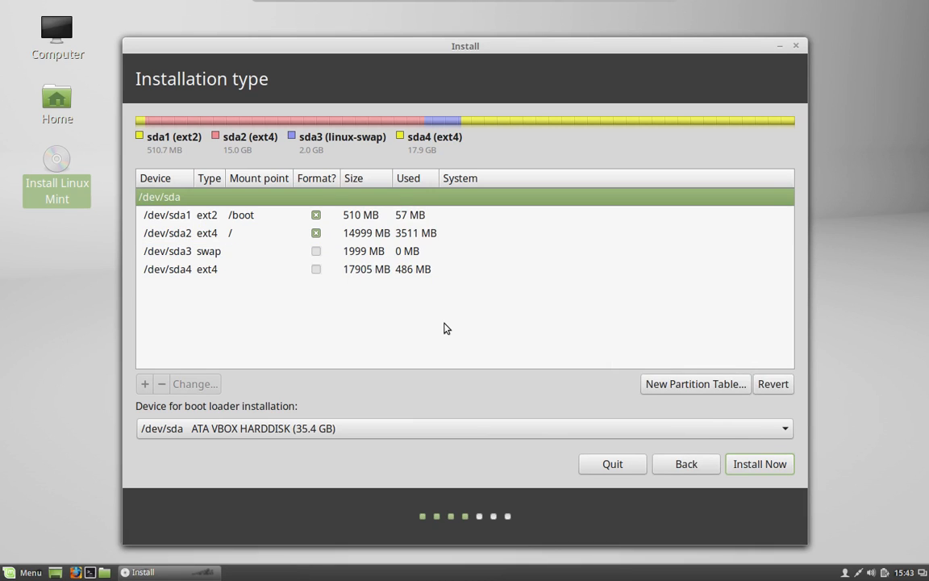
Step: Keep sda3 as swap and mount the 17905 MB sda4 as unformatted Ext4 at /home
{"action": "double_click", "coordinate": [425, 253]}
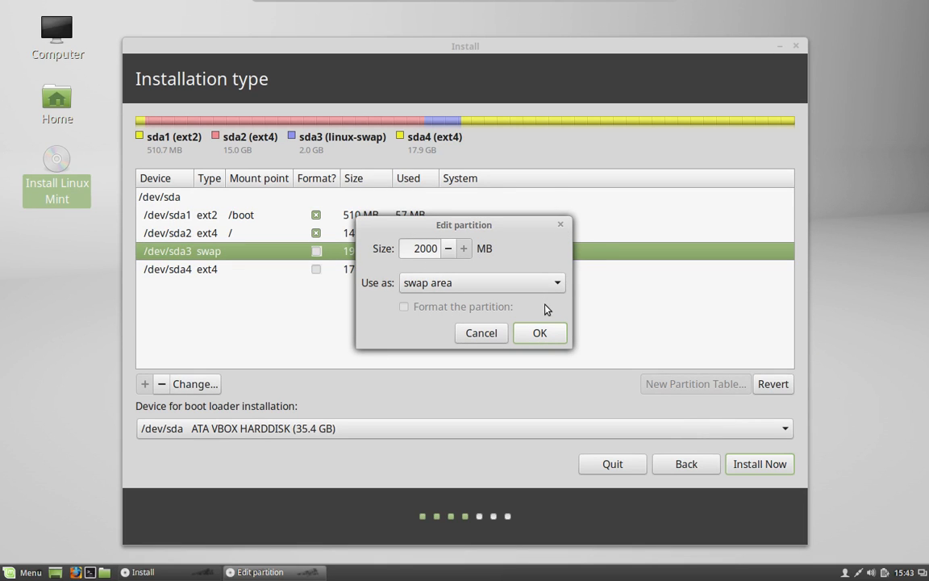
{"action": "left_click", "coordinate": [539, 332]}
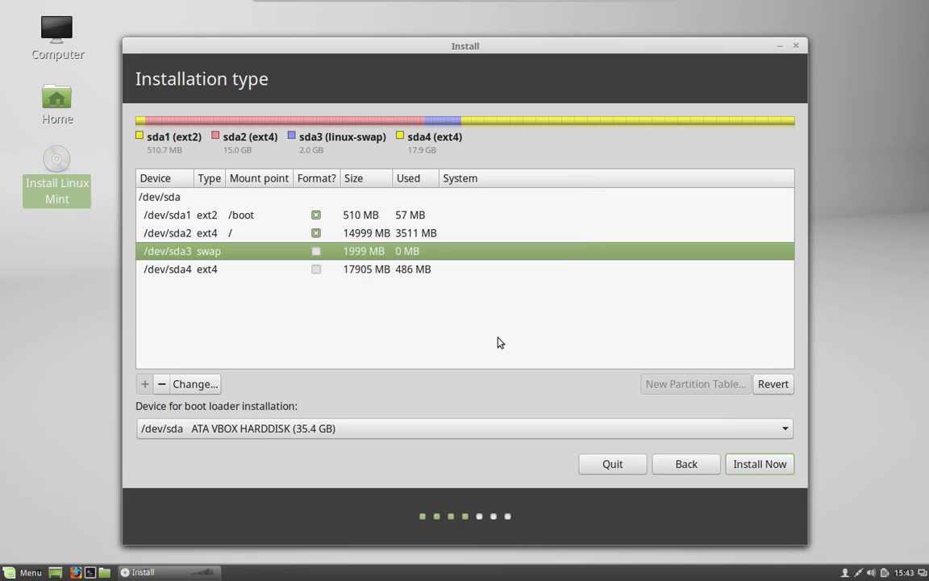
{"action": "double_click", "coordinate": [373, 275]}
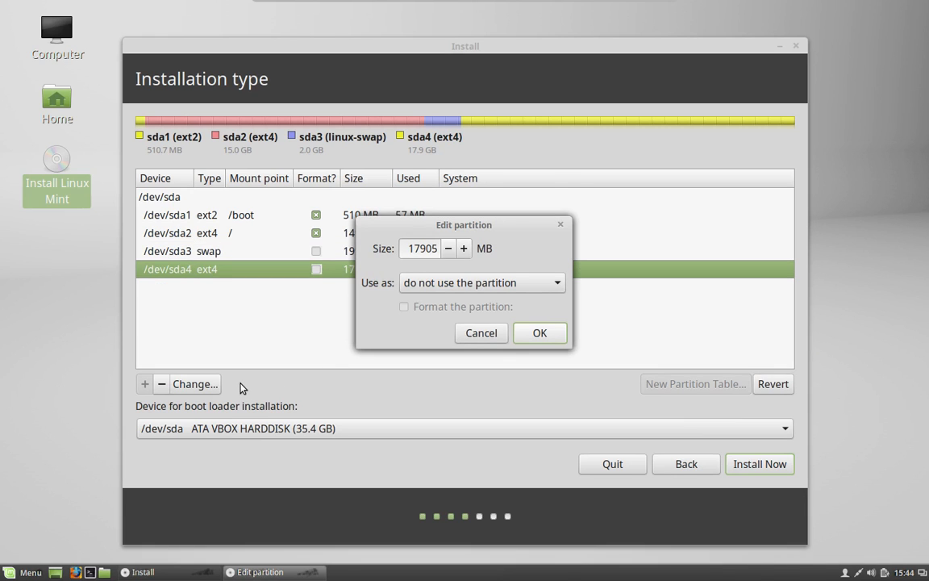
{"action": "left_click", "coordinate": [556, 287]}
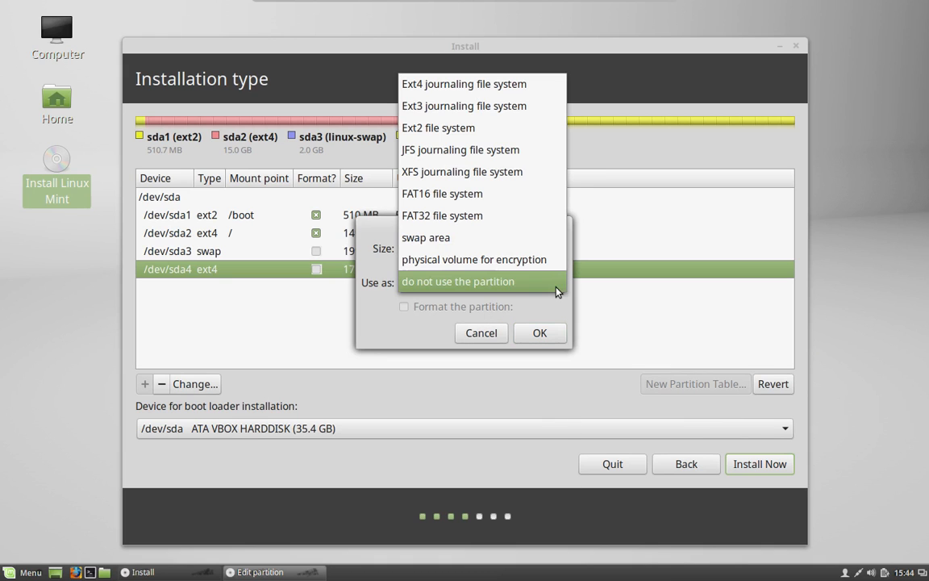
{"action": "left_click", "coordinate": [500, 85]}
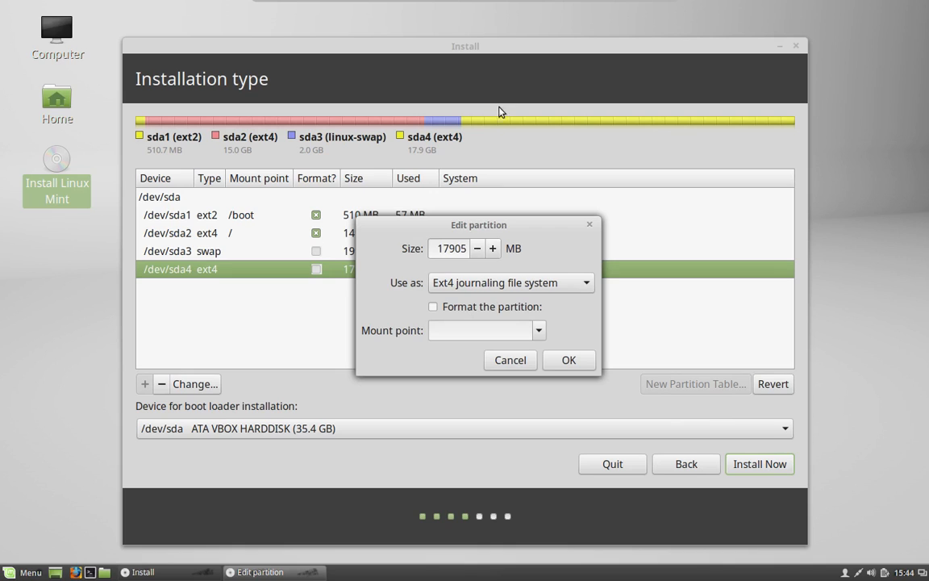
{"action": "left_click", "coordinate": [540, 332]}
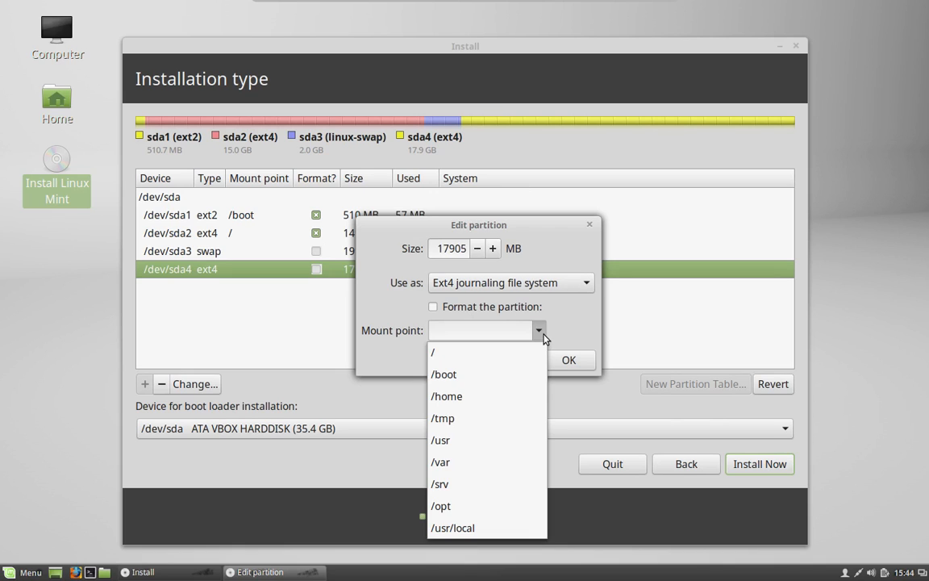
{"action": "left_click", "coordinate": [513, 400]}
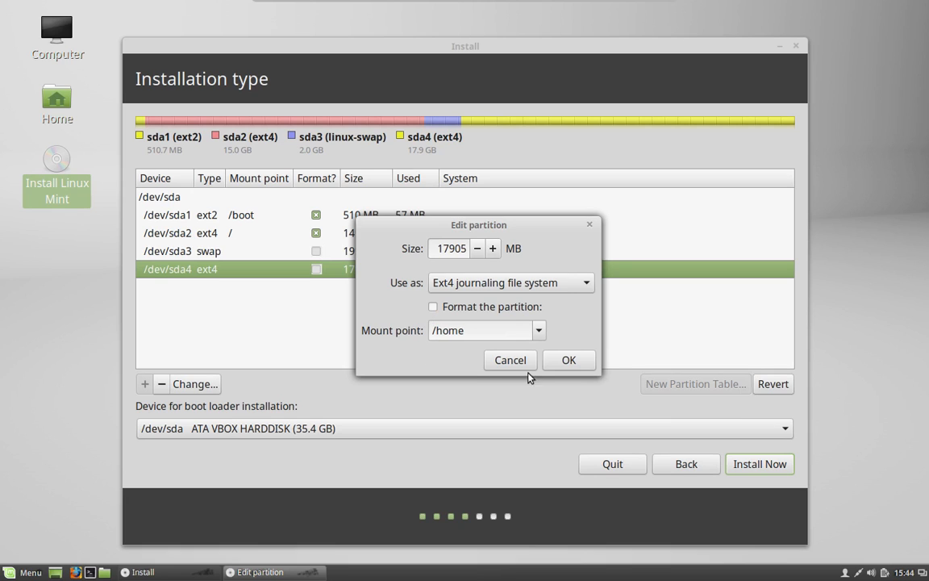
{"action": "left_click", "coordinate": [563, 359]}
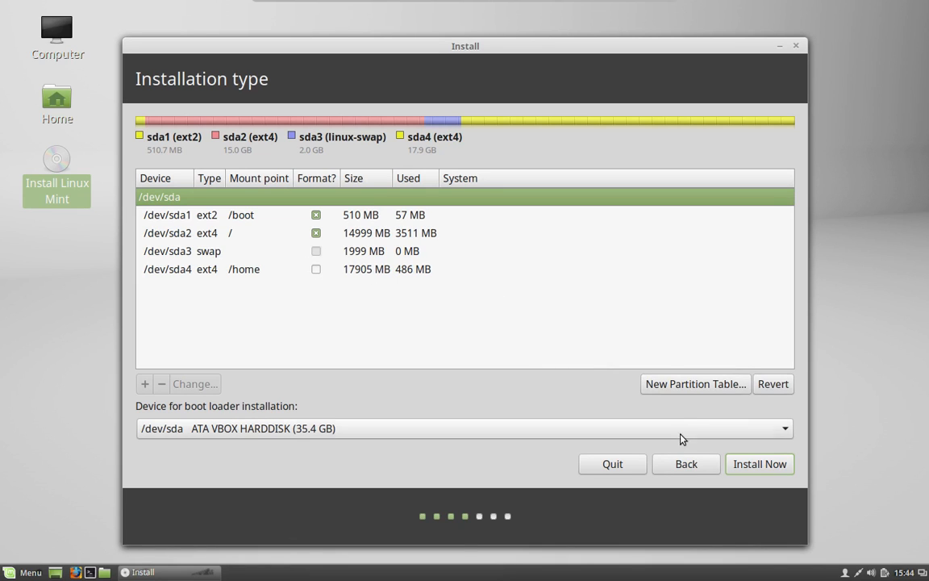
Step: Begin the installation, confirming the partition changes that format sda1–sda3 while keeping /home
{"action": "left_click", "coordinate": [761, 464]}
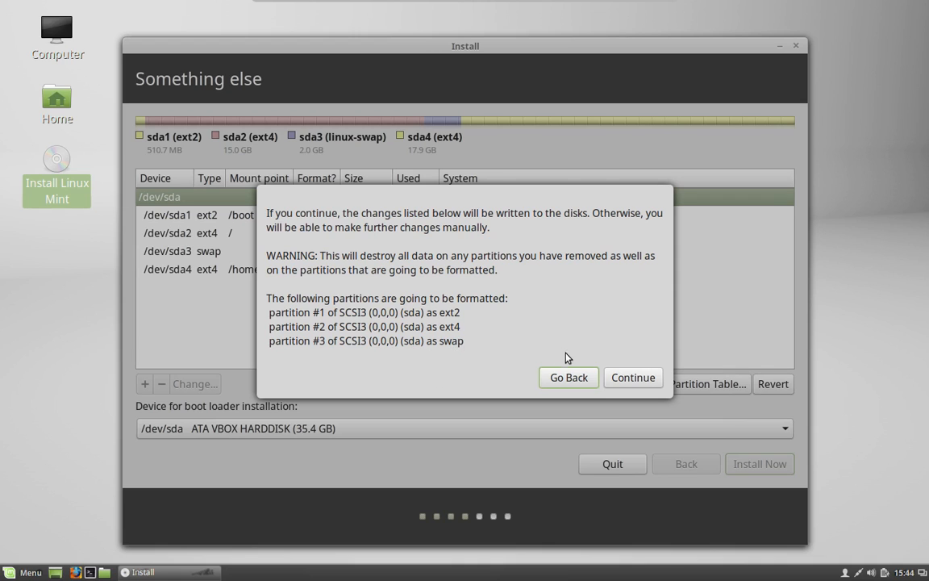
{"action": "left_click", "coordinate": [621, 379]}
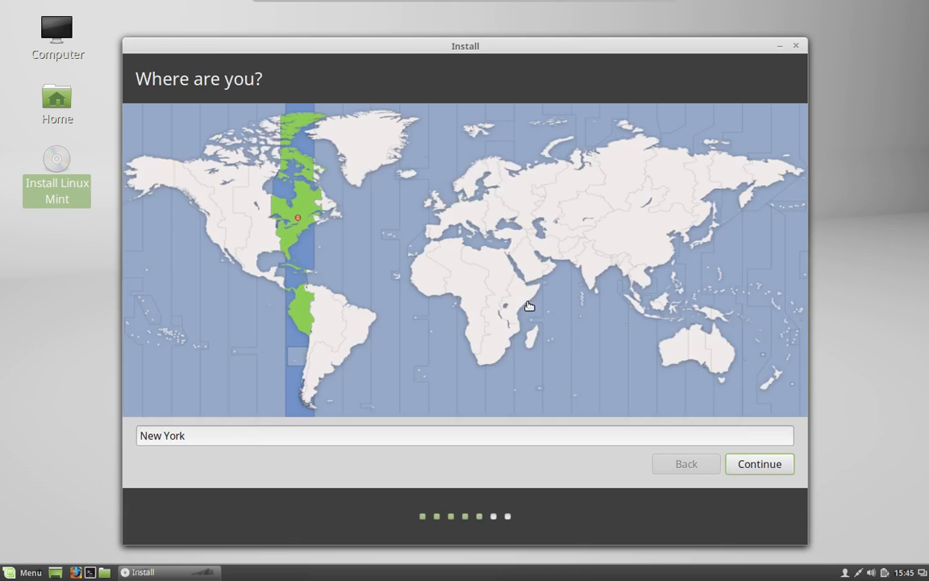
Step: Accept New York as the time zone and English (US) as the keyboard layout
{"action": "left_click", "coordinate": [743, 472]}
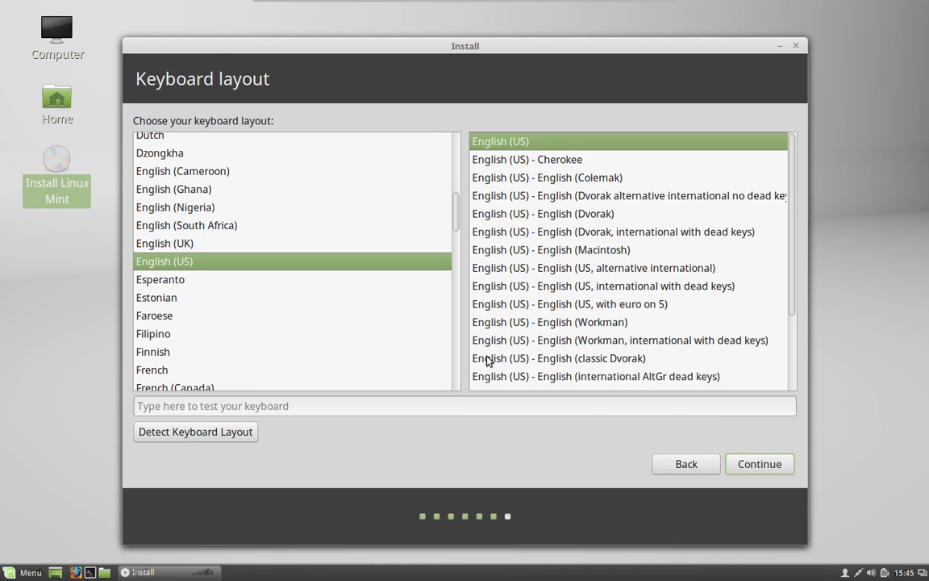
{"action": "left_click", "coordinate": [780, 466]}
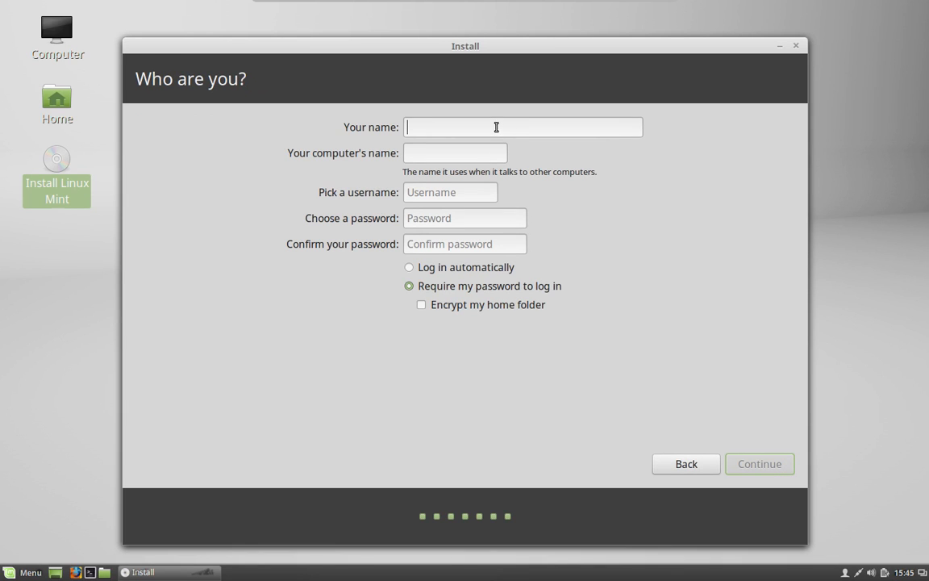
Step: Enter the user's full name, keep the auto-filled computer name and username, and set a confirmed password
{"action": "type", "text": "Joe "}
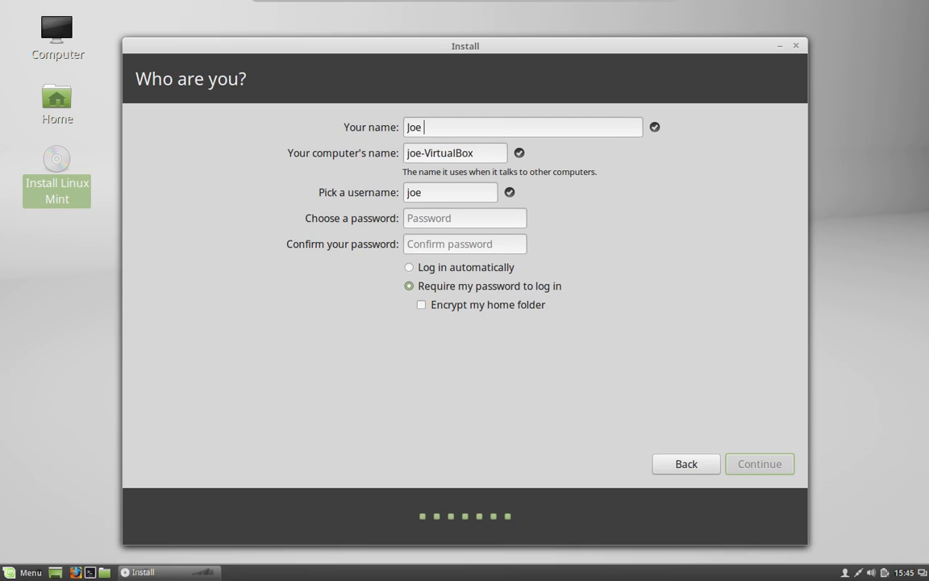
{"action": "type", "text": "Collins"}
{"action": "left_click", "coordinate": [466, 218]}
{"action": "type", "text": "••"}
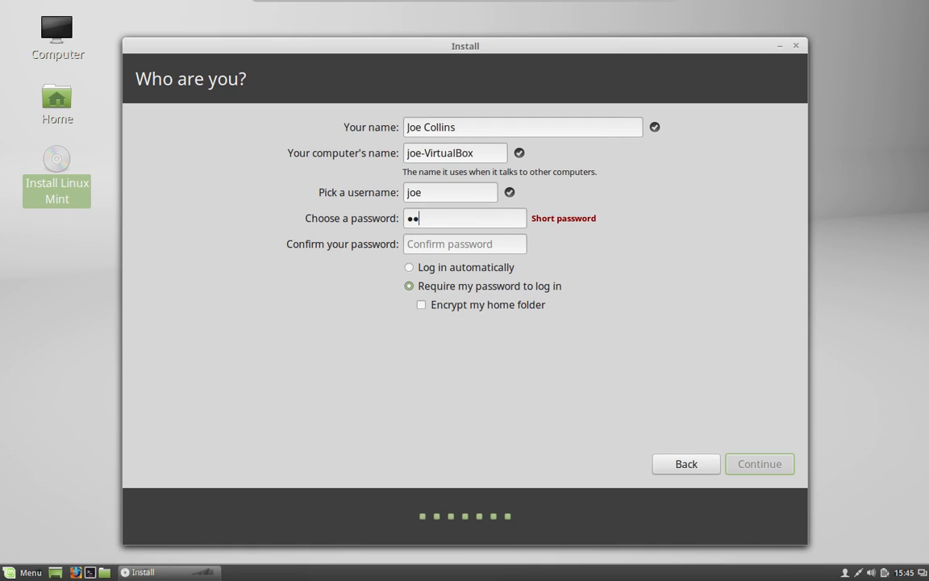
{"action": "type", "text": "••••"}
{"action": "left_click", "coordinate": [496, 251]}
{"action": "type", "text": "•••••"}
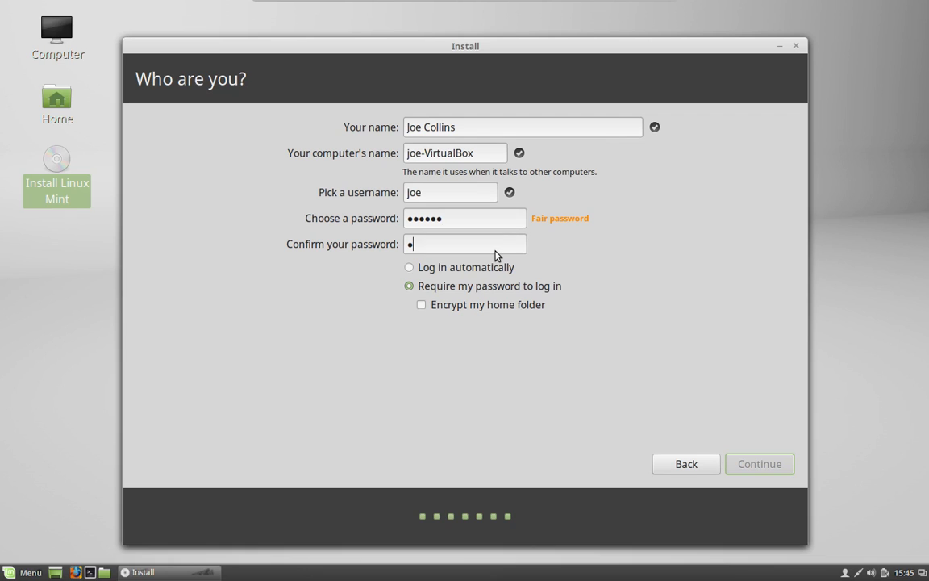
{"action": "type", "text": "•"}
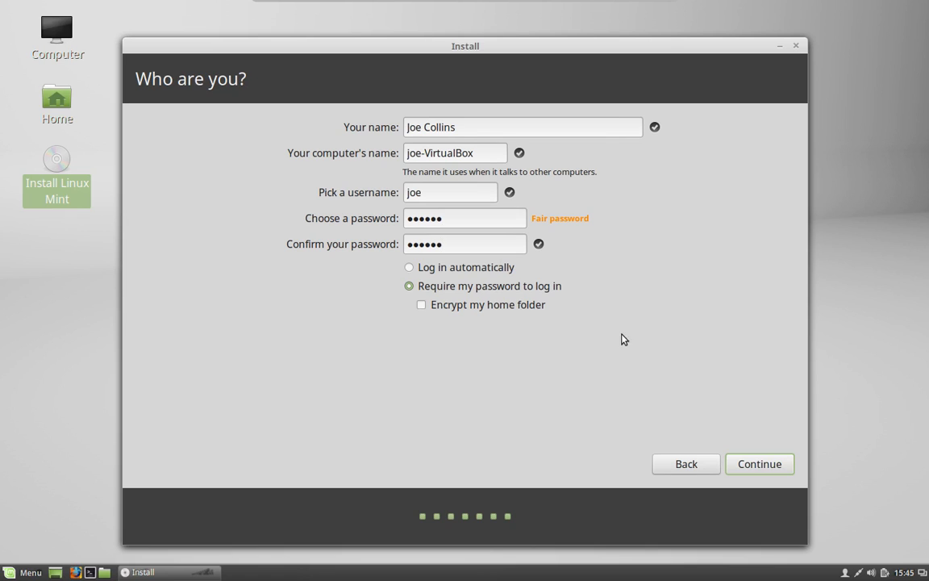
{"action": "left_click", "coordinate": [758, 464]}
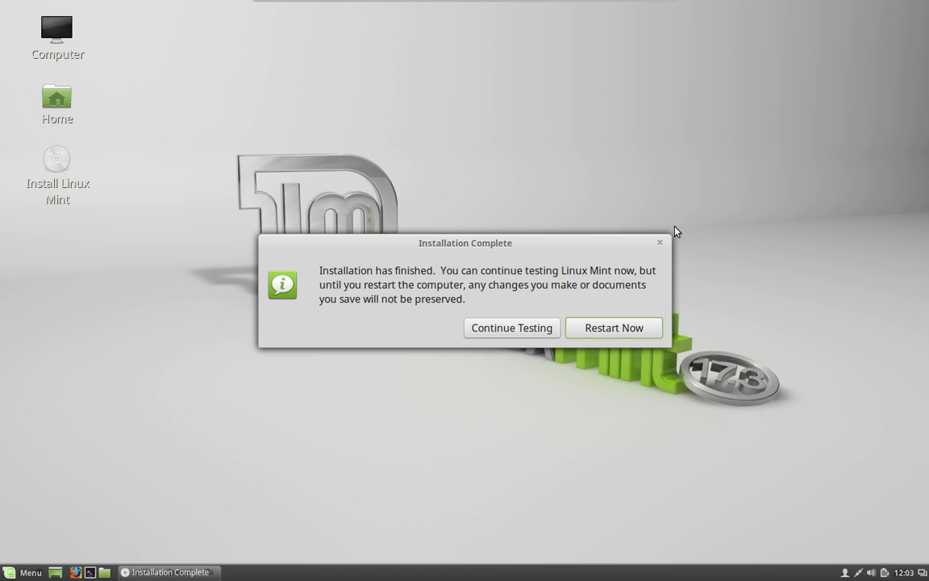
Step: Choose Restart Now in the Installation Complete dialog to boot into the installed system
{"action": "left_click", "coordinate": [615, 327]}
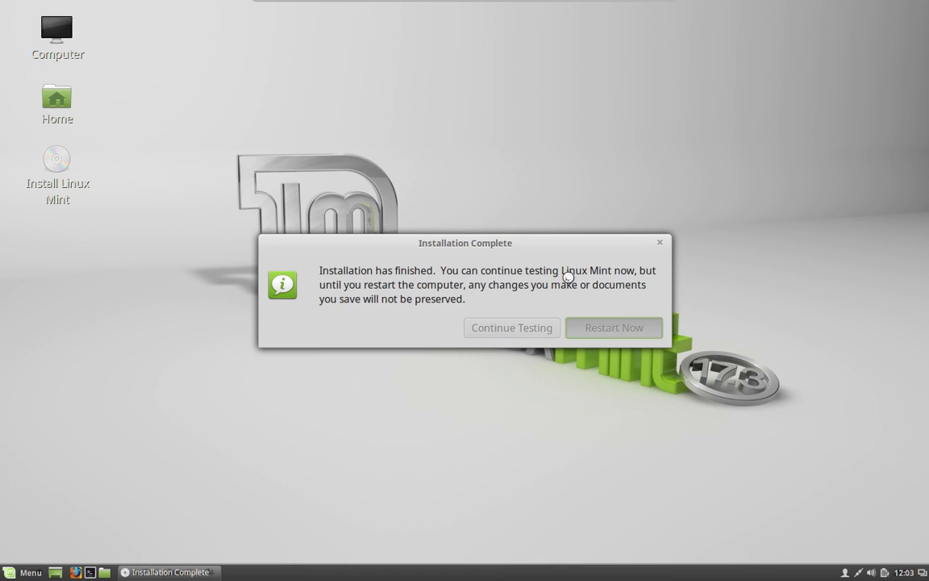
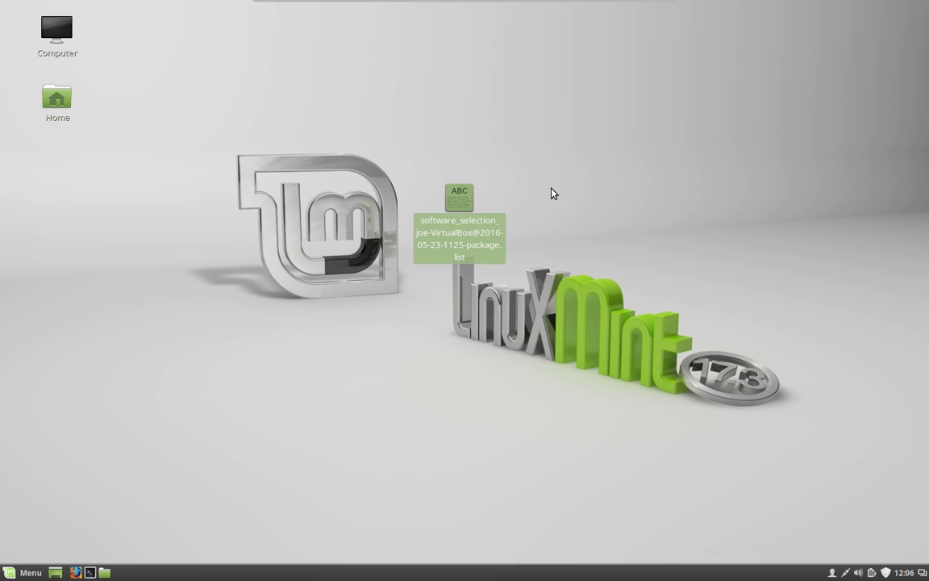
Step: View the saved package list file from the desktop in gedit, then close it
{"action": "left_click", "coordinate": [512, 169]}
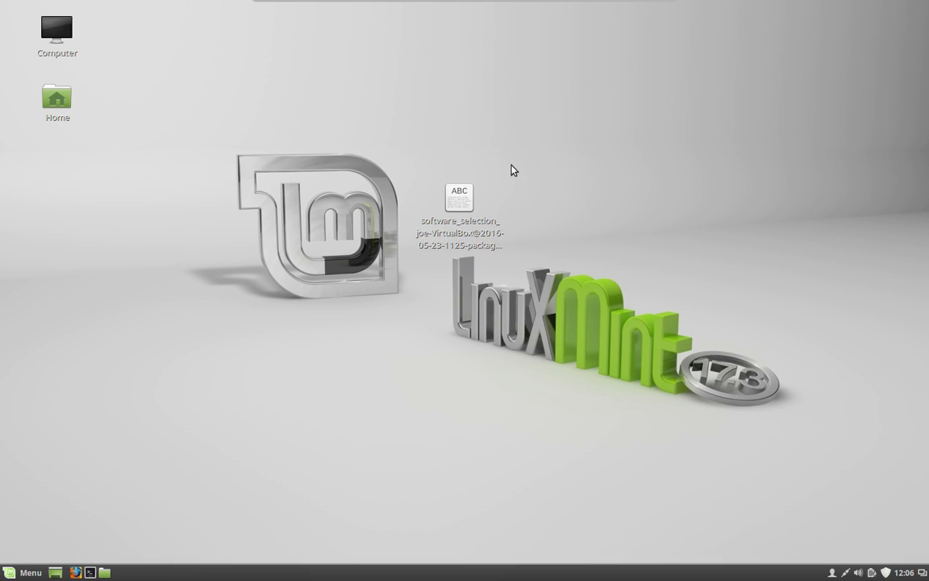
{"action": "left_click", "coordinate": [460, 206]}
{"action": "double_click", "coordinate": [461, 207]}
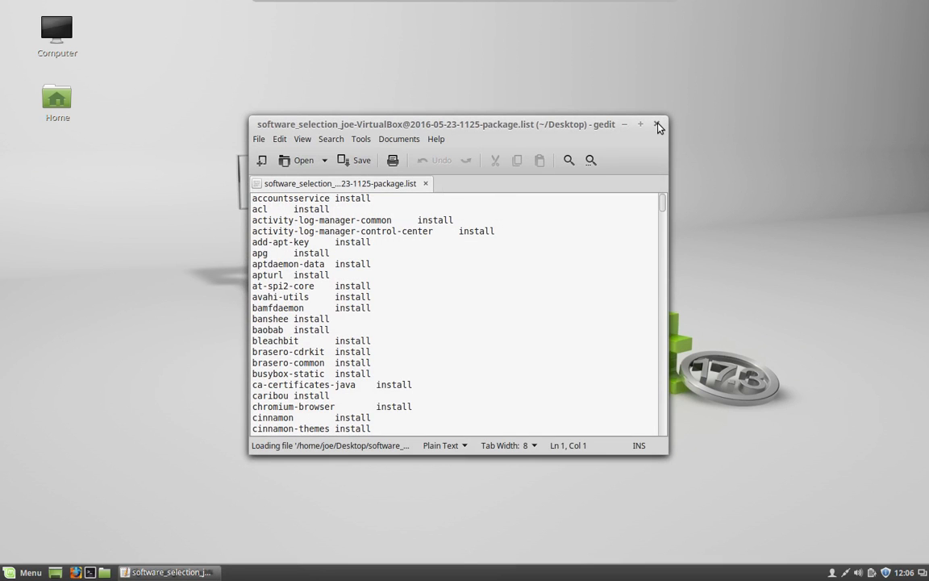
{"action": "left_click", "coordinate": [657, 125]}
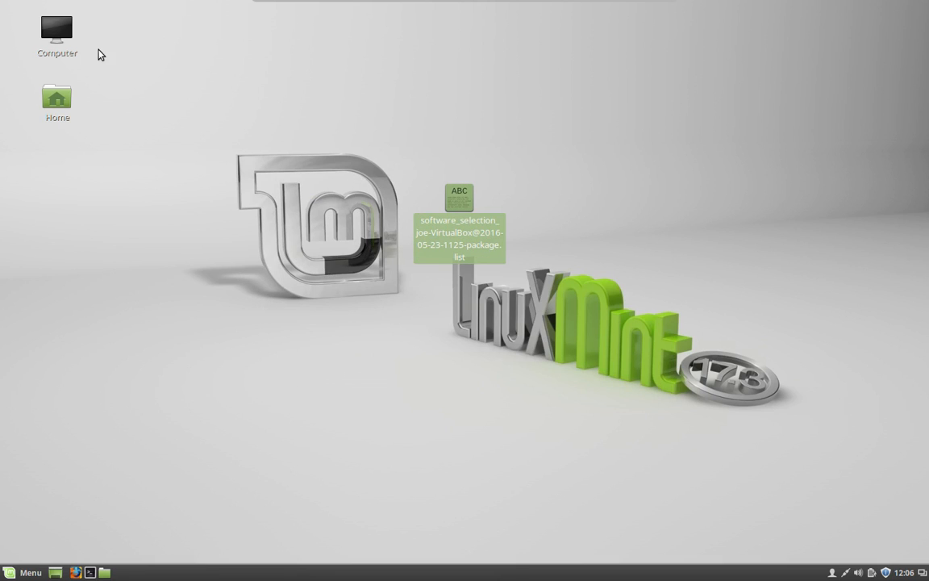
Step: Search the Menu for 'back' and launch Backup Tool with the administrator password
{"action": "left_click", "coordinate": [24, 572]}
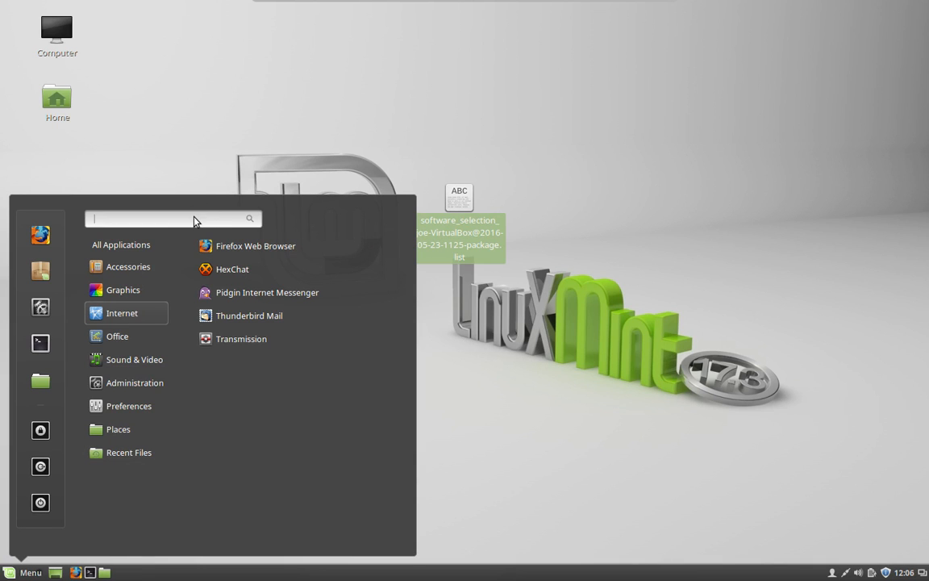
{"action": "type", "text": "back"}
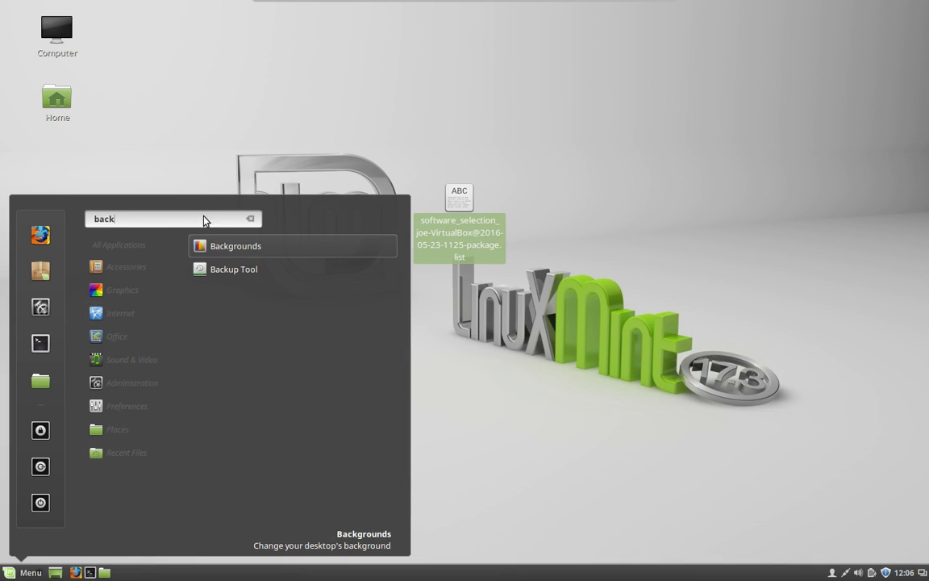
{"action": "left_click", "coordinate": [301, 268]}
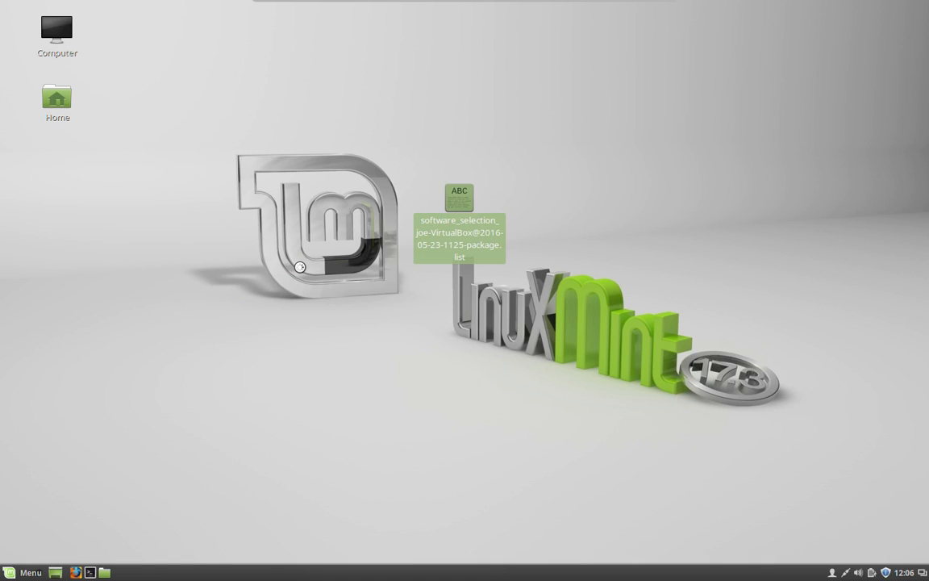
{"action": "type", "text": "*******"}
{"action": "key", "text": "Return"}
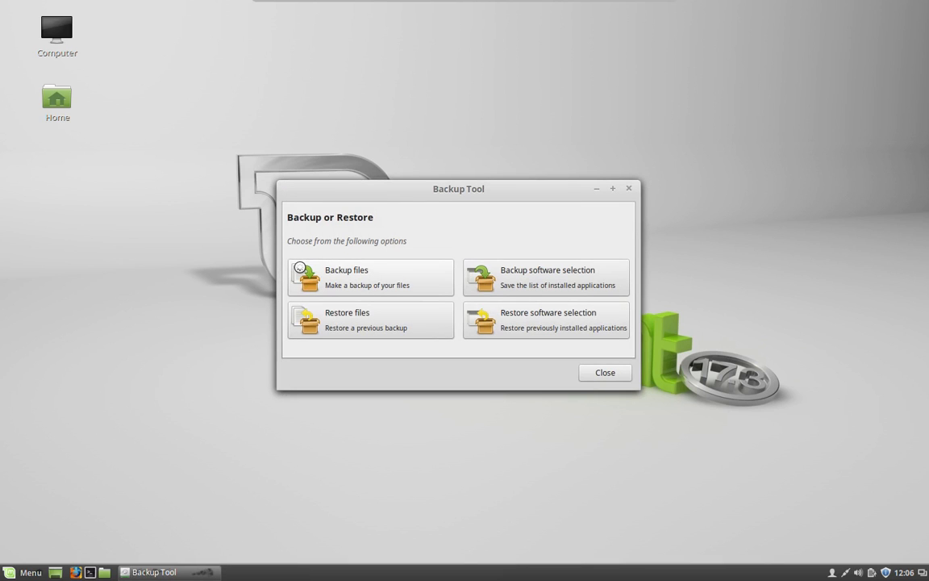
{"action": "left_click", "coordinate": [24, 572]}
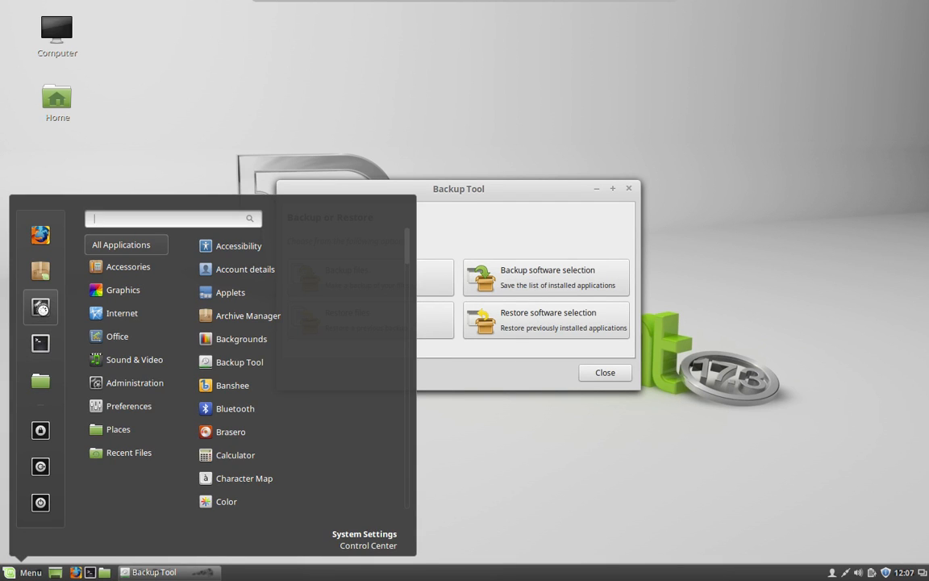
Step: Raise the Fonts text scaling factor to 1.3 in System Settings and close the window
{"action": "left_click", "coordinate": [44, 313]}
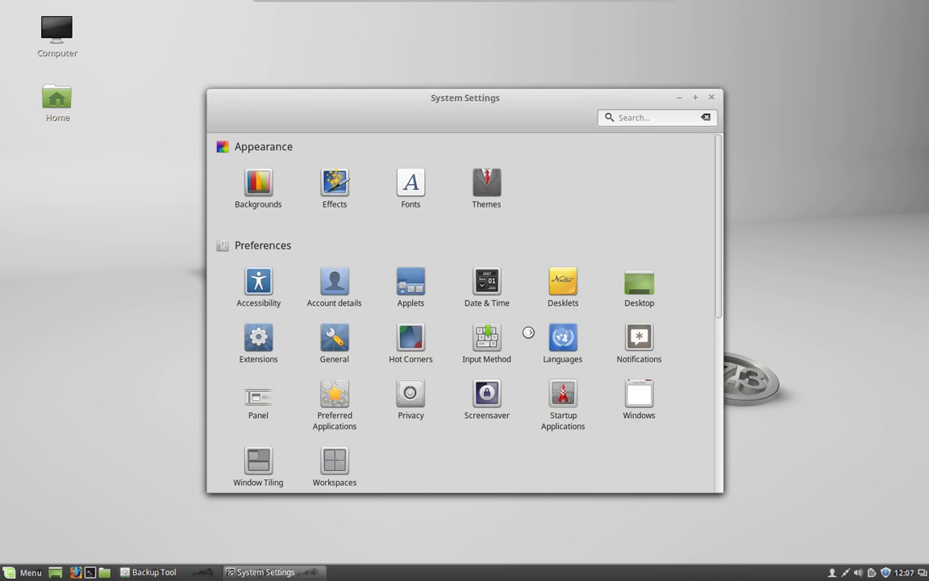
{"action": "left_click", "coordinate": [410, 196]}
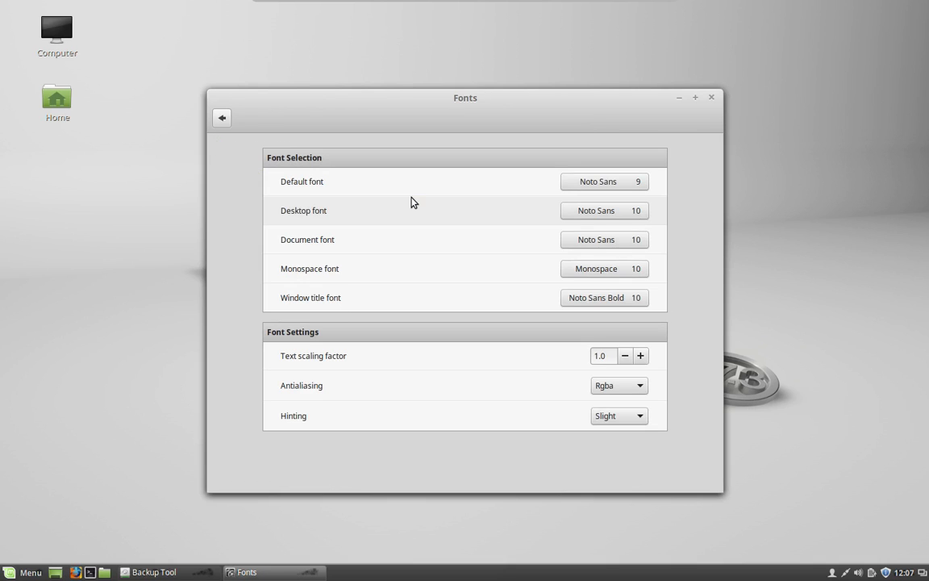
{"action": "left_click", "coordinate": [641, 356]}
{"action": "left_click", "coordinate": [641, 355]}
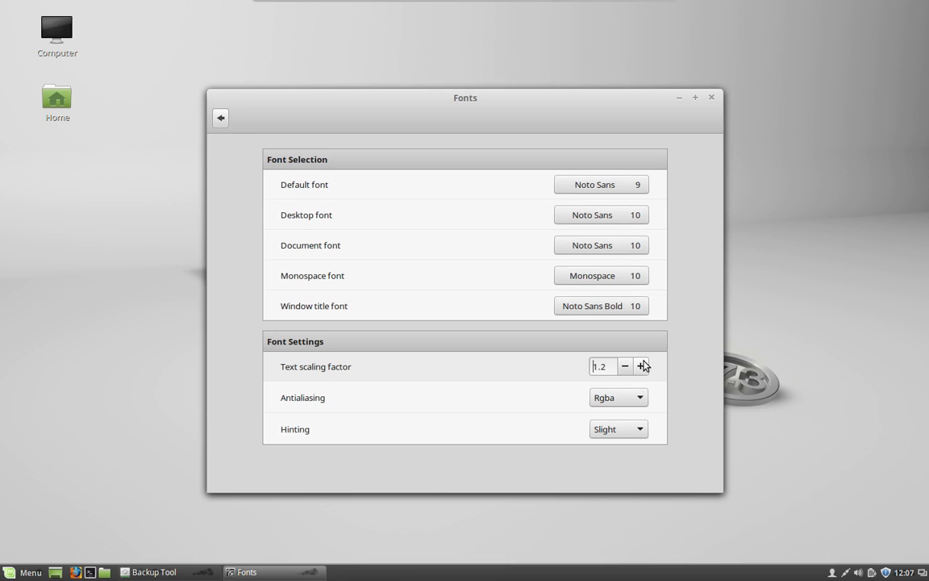
{"action": "left_click", "coordinate": [640, 379]}
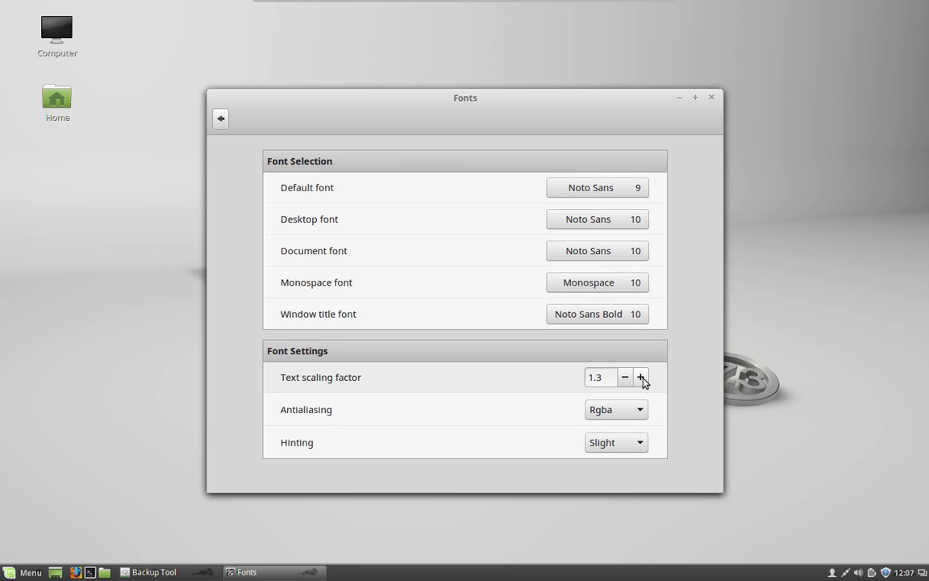
{"action": "left_click", "coordinate": [710, 98]}
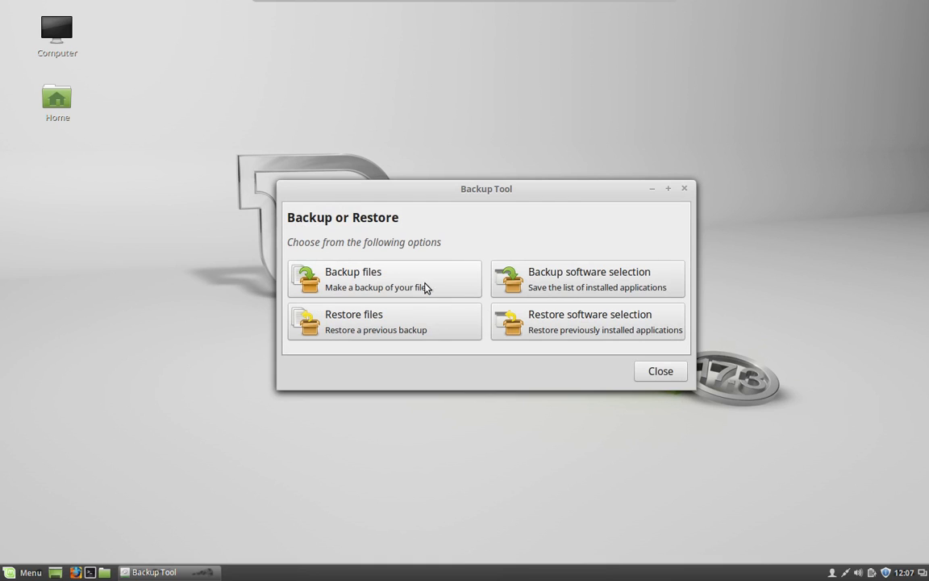
Step: Restore the software selection from the .list file in home/Desktop and load its package list
{"action": "left_click", "coordinate": [562, 322]}
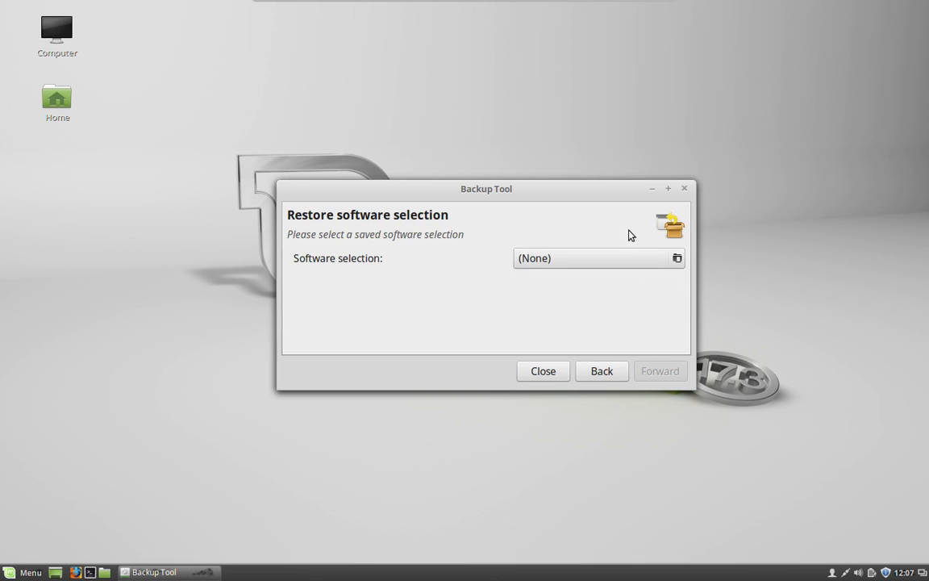
{"action": "left_click", "coordinate": [678, 260]}
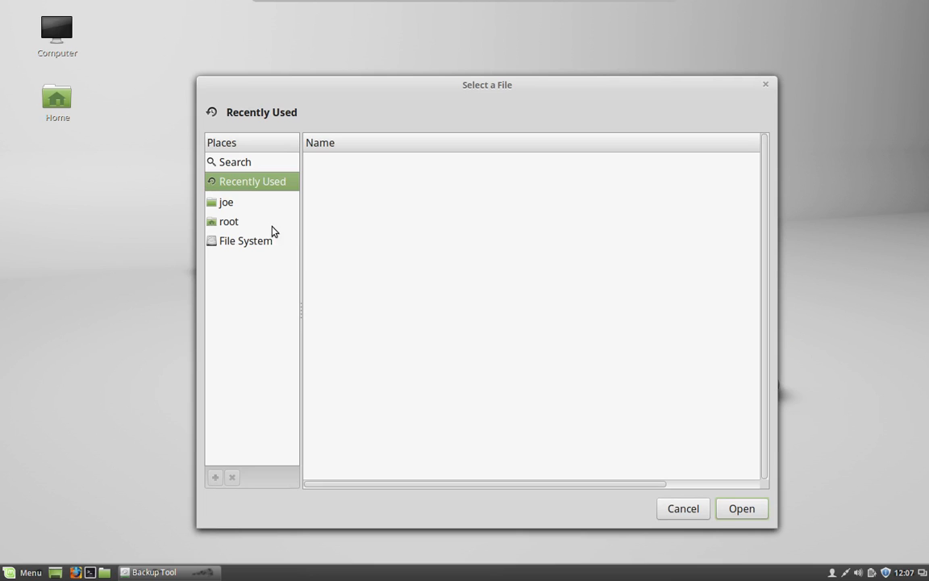
{"action": "left_click", "coordinate": [257, 203]}
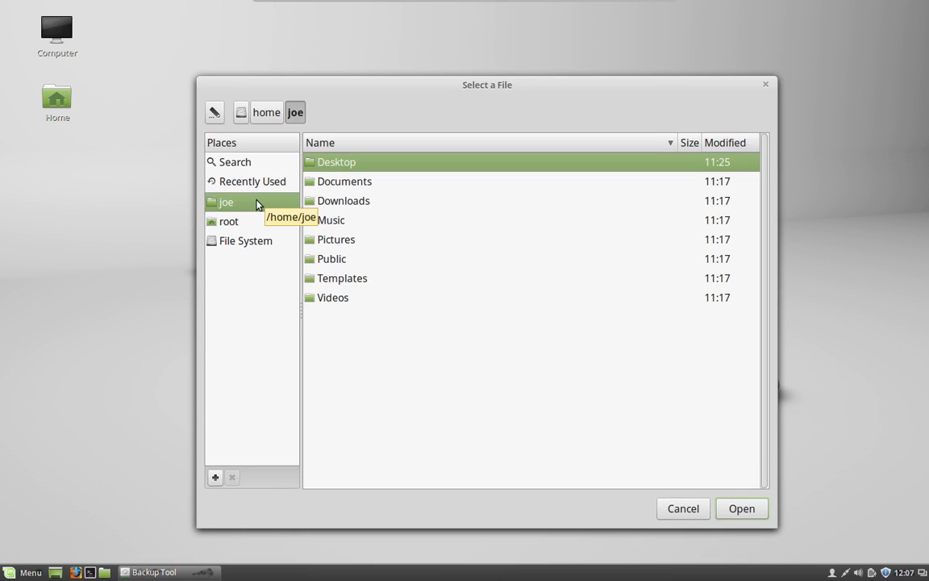
{"action": "double_click", "coordinate": [385, 165]}
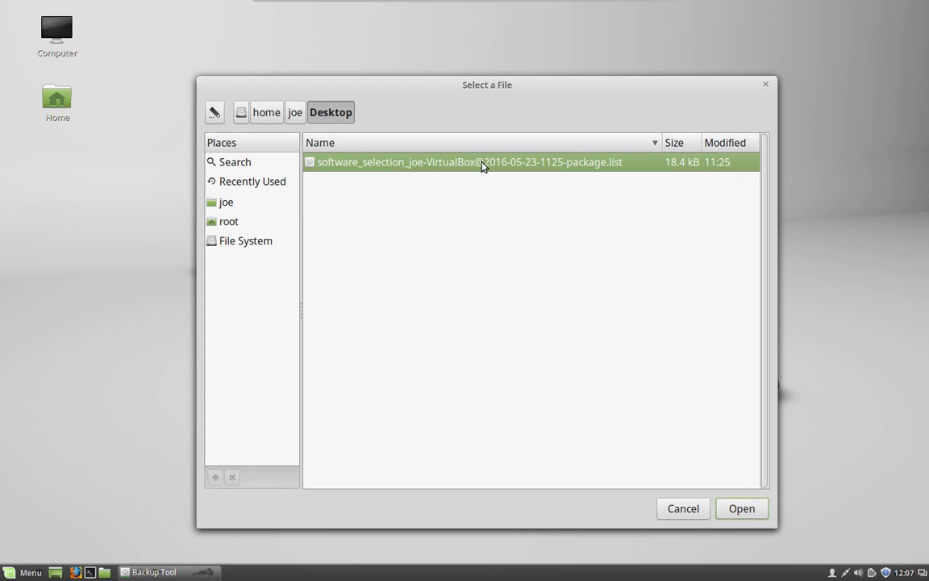
{"action": "double_click", "coordinate": [482, 164]}
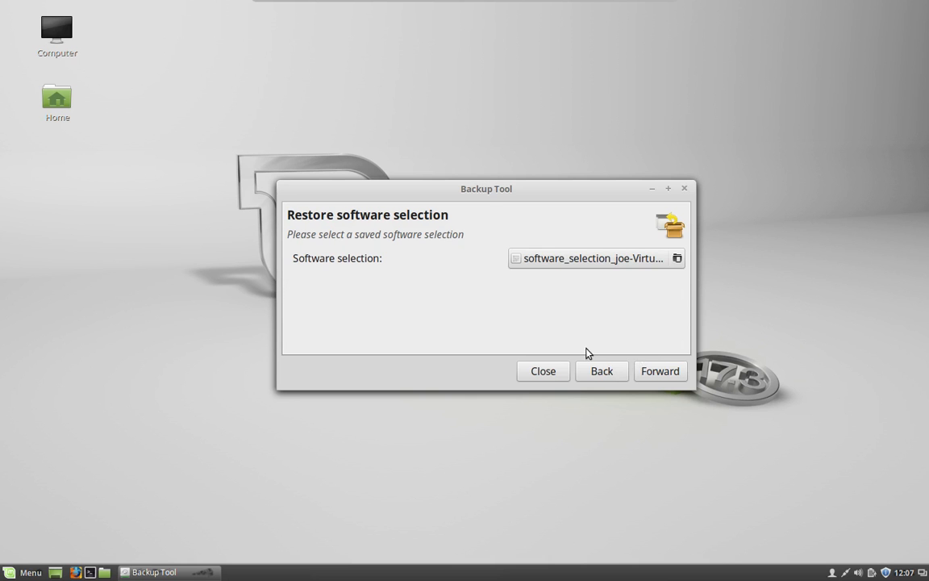
{"action": "left_click", "coordinate": [648, 375]}
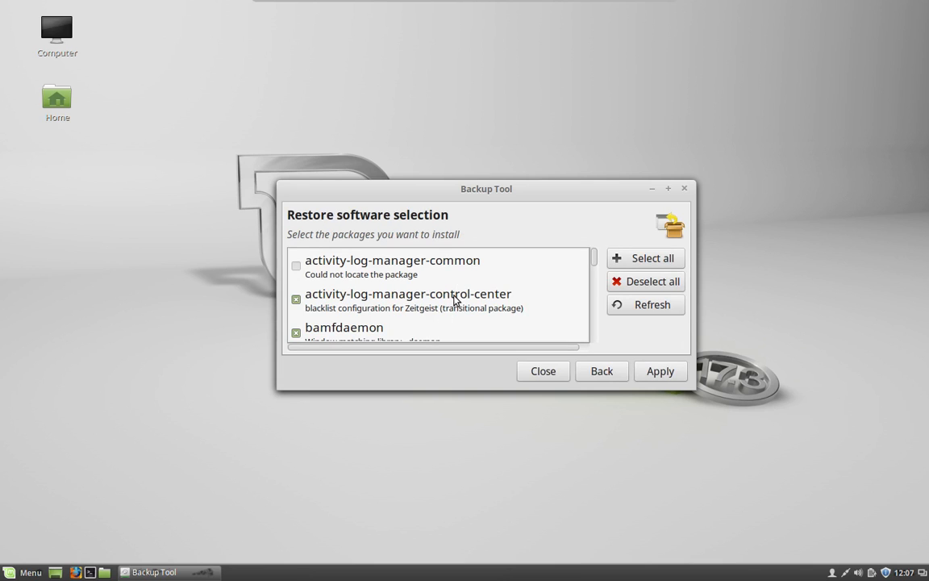
Step: Review the restored packages, Apply them, and close the 'Fix broken packages first' error
{"action": "scroll", "coordinate": [454, 300], "scroll_direction": "down", "scroll_amount": 6}
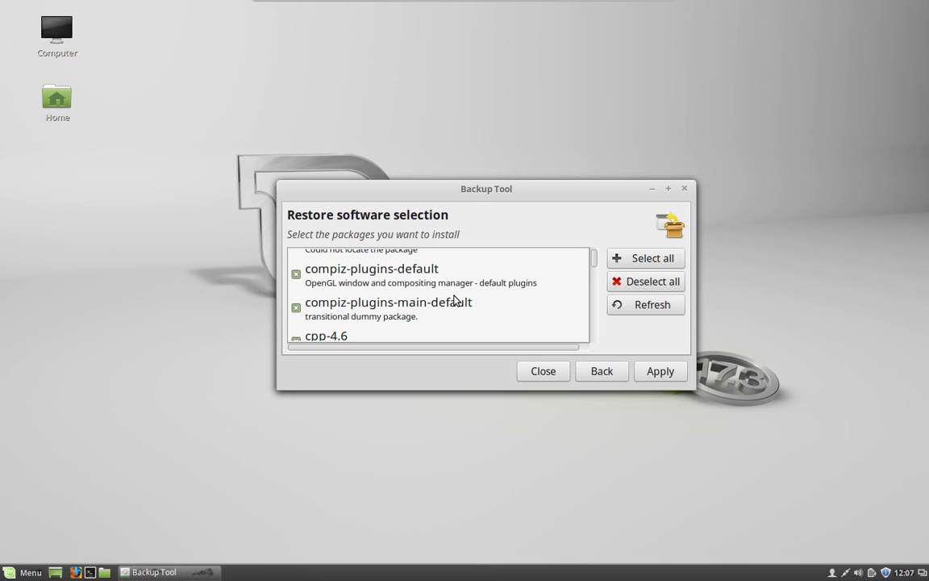
{"action": "scroll", "coordinate": [464, 277], "scroll_direction": "down", "scroll_amount": 6}
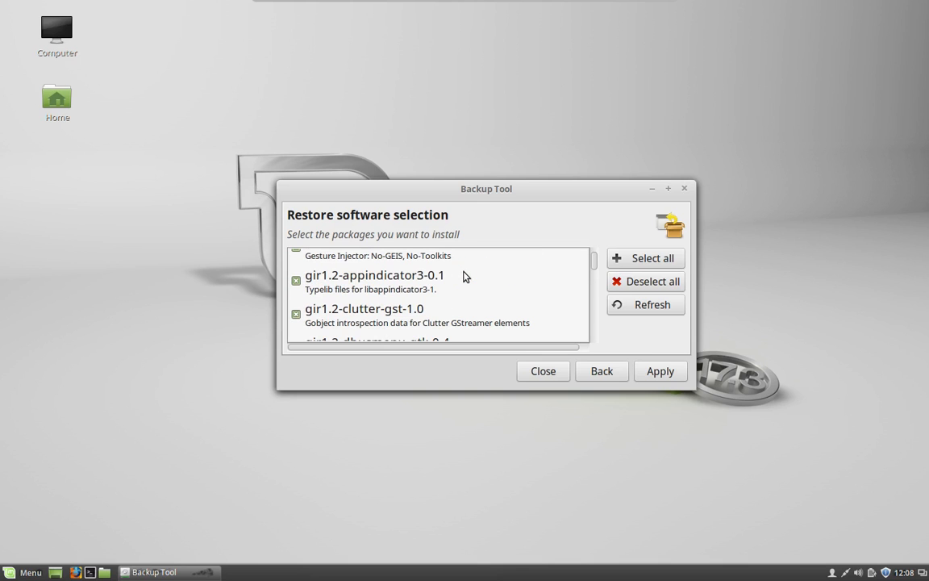
{"action": "scroll", "coordinate": [464, 276], "scroll_direction": "down", "scroll_amount": 10}
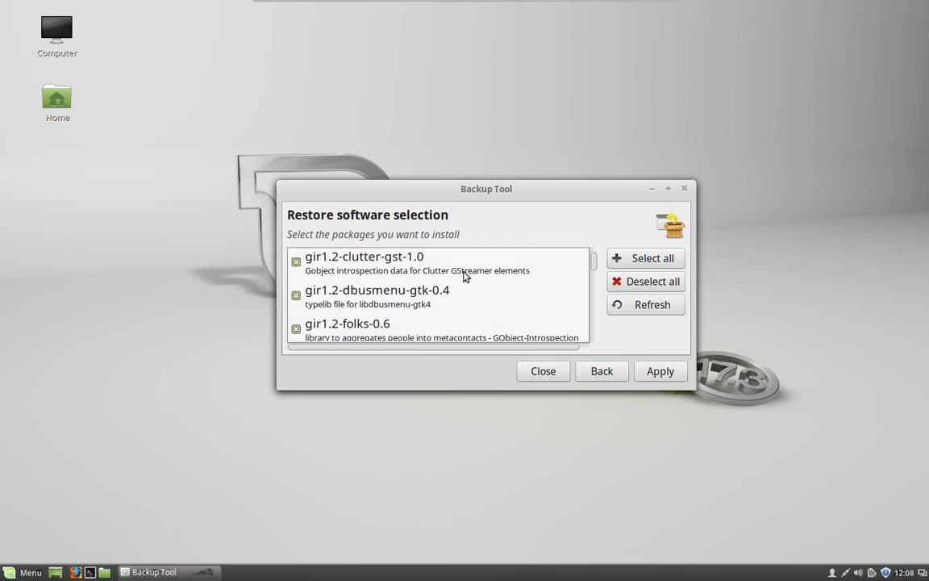
{"action": "scroll", "coordinate": [464, 277], "scroll_direction": "down", "scroll_amount": 5}
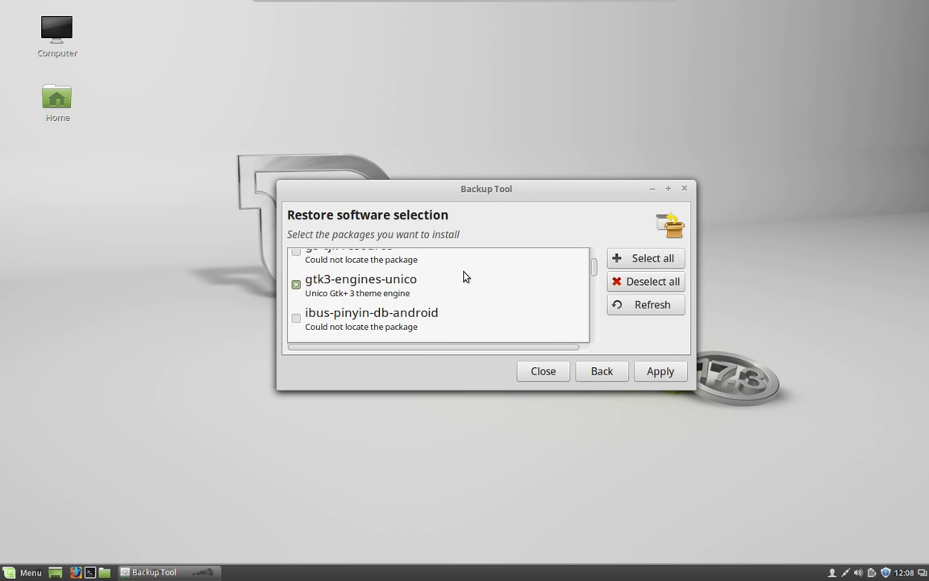
{"action": "scroll", "coordinate": [464, 277], "scroll_direction": "up", "scroll_amount": 12}
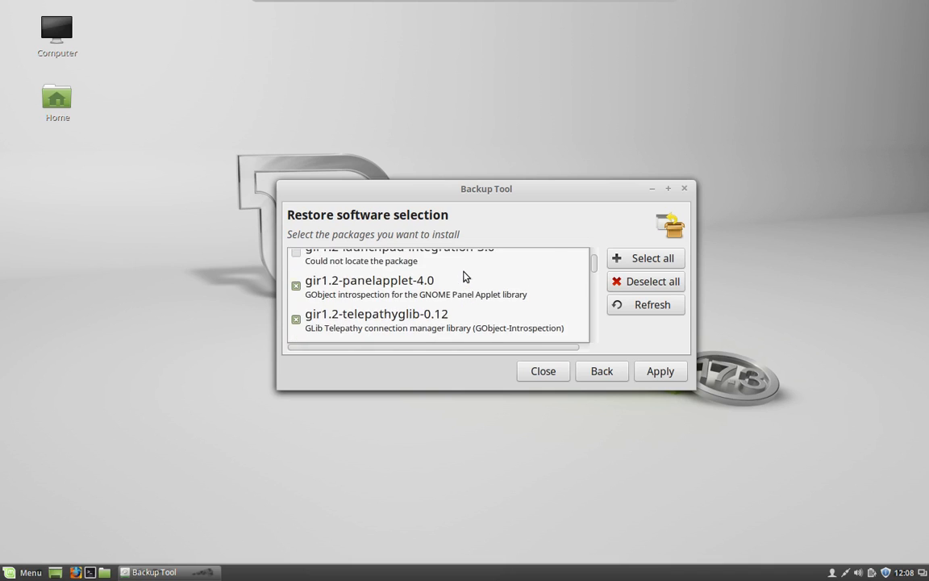
{"action": "scroll", "coordinate": [464, 277], "scroll_direction": "up", "scroll_amount": 12}
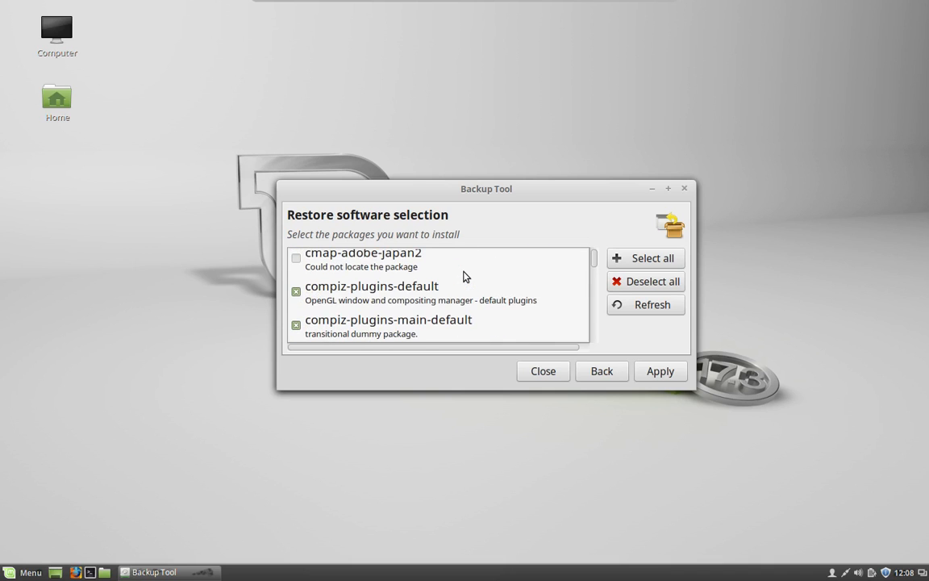
{"action": "scroll", "coordinate": [464, 277], "scroll_direction": "up", "scroll_amount": 1}
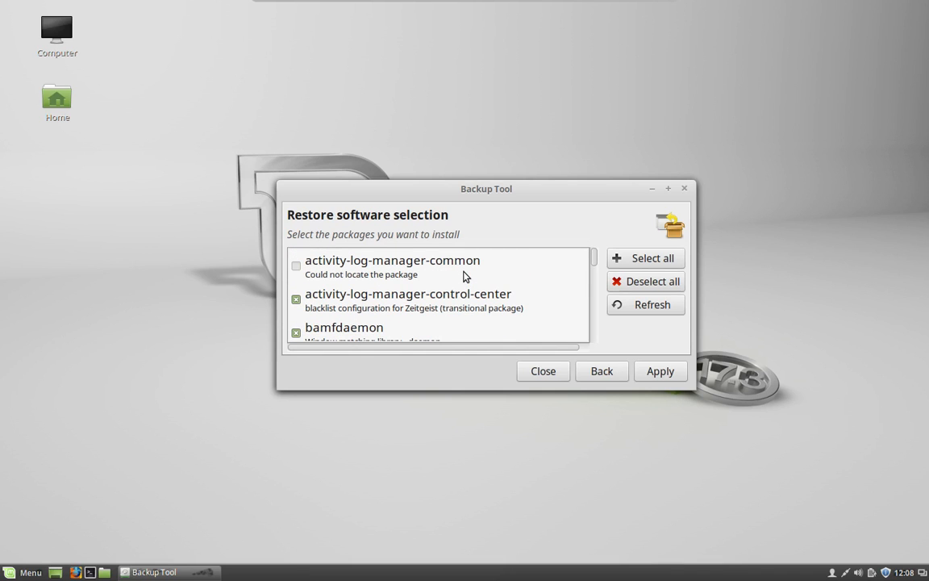
{"action": "left_click", "coordinate": [658, 373]}
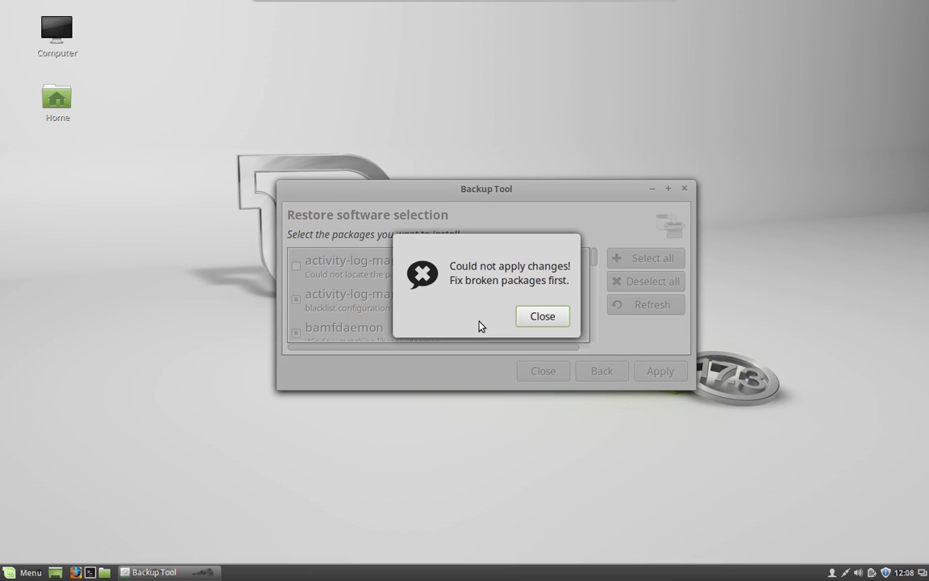
{"action": "left_click", "coordinate": [542, 317]}
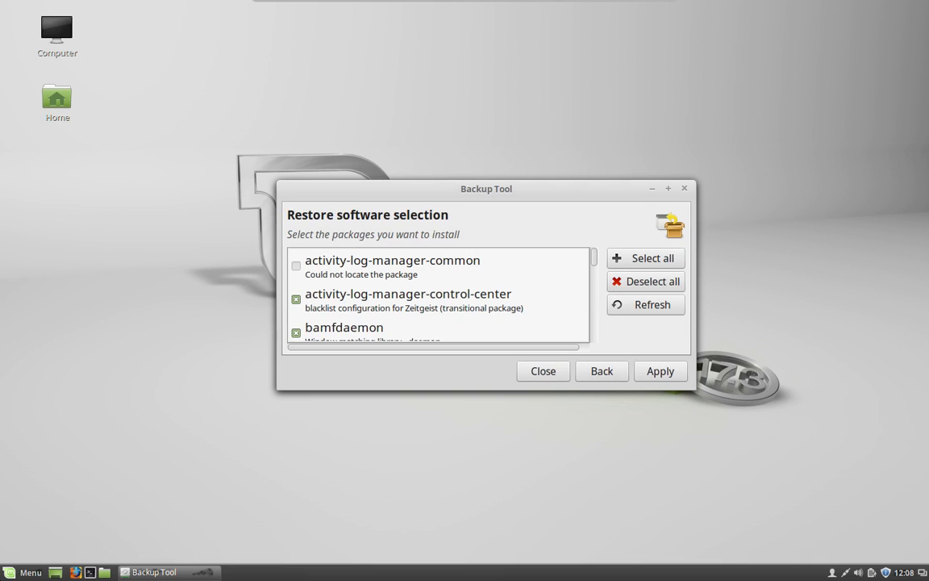
{"action": "left_click", "coordinate": [25, 572]}
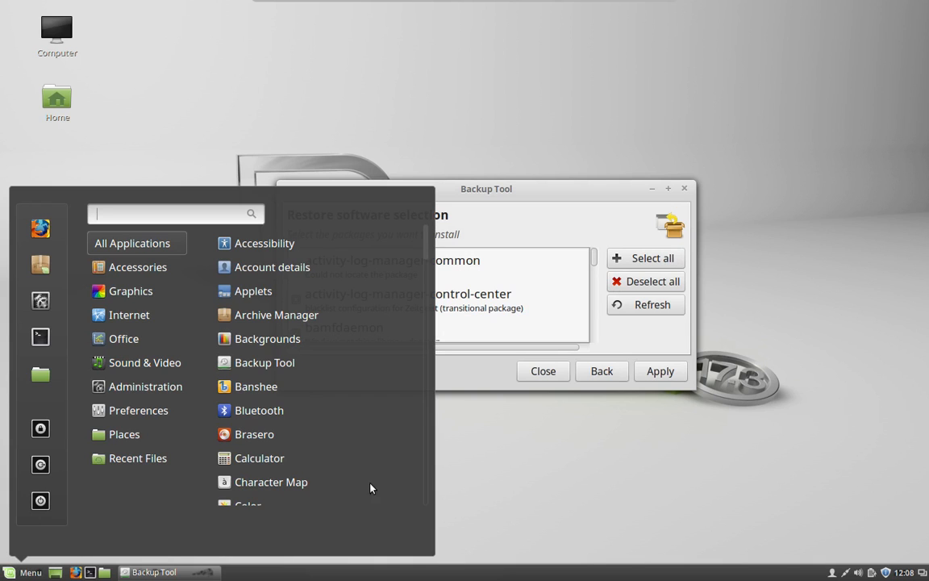
Step: Update the Update Manager itself with the admin password, then install the 100 recommended updates (215MB)
{"action": "left_click", "coordinate": [641, 451]}
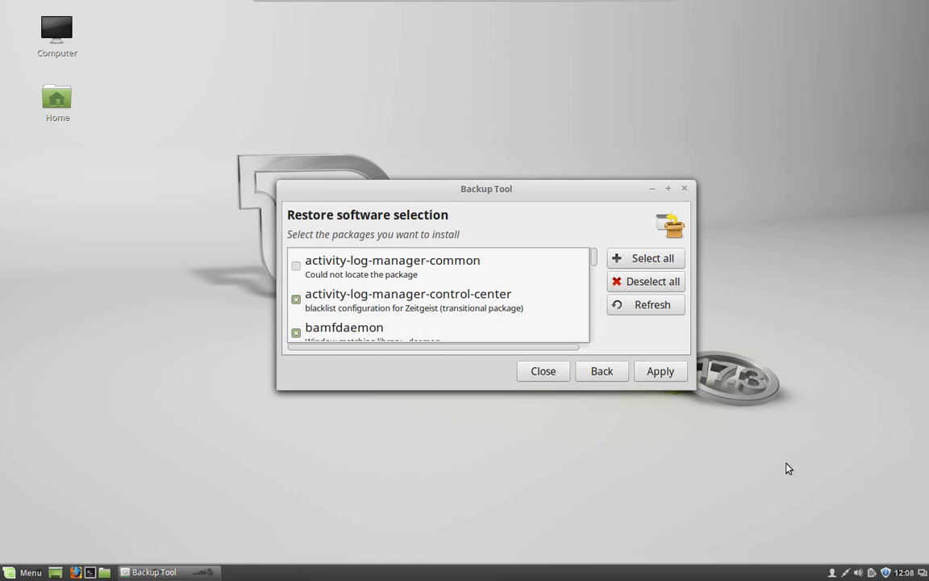
{"action": "left_click", "coordinate": [885, 572]}
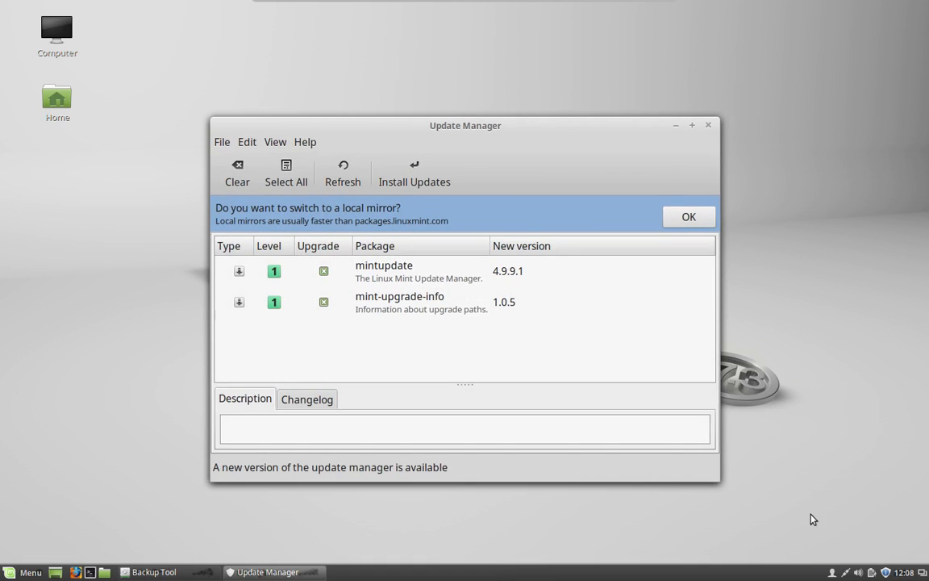
{"action": "left_click", "coordinate": [417, 172]}
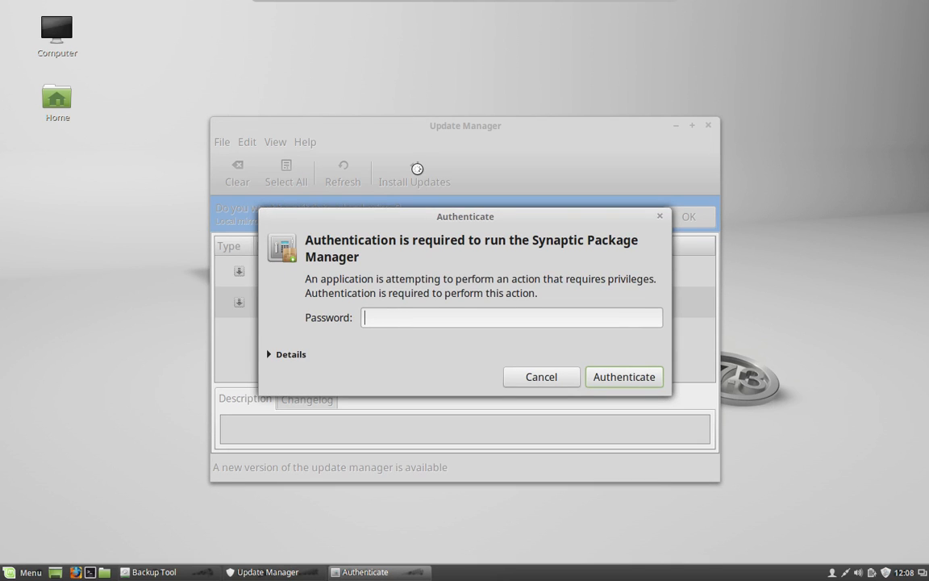
{"action": "type", "text": "••••••"}
{"action": "key", "text": "Return"}
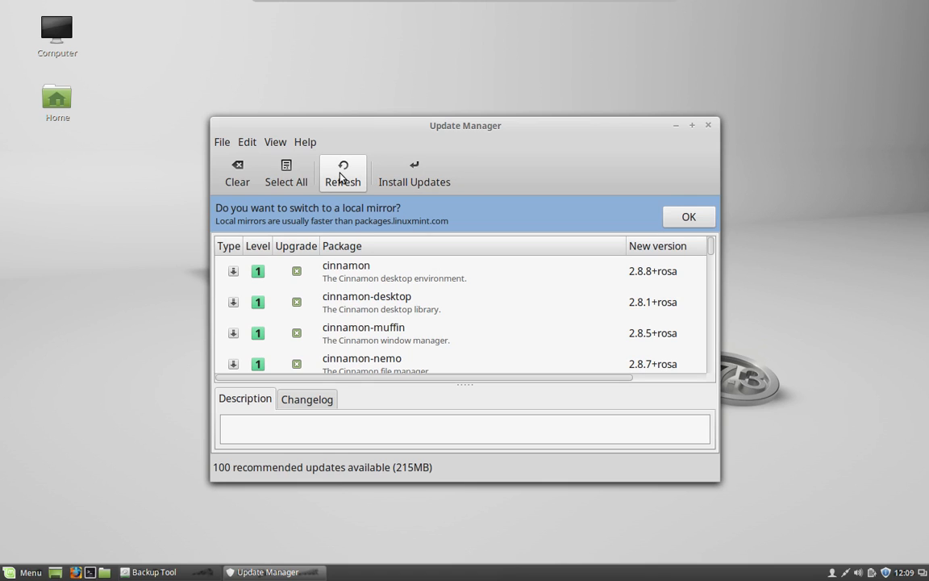
{"action": "left_click", "coordinate": [423, 176]}
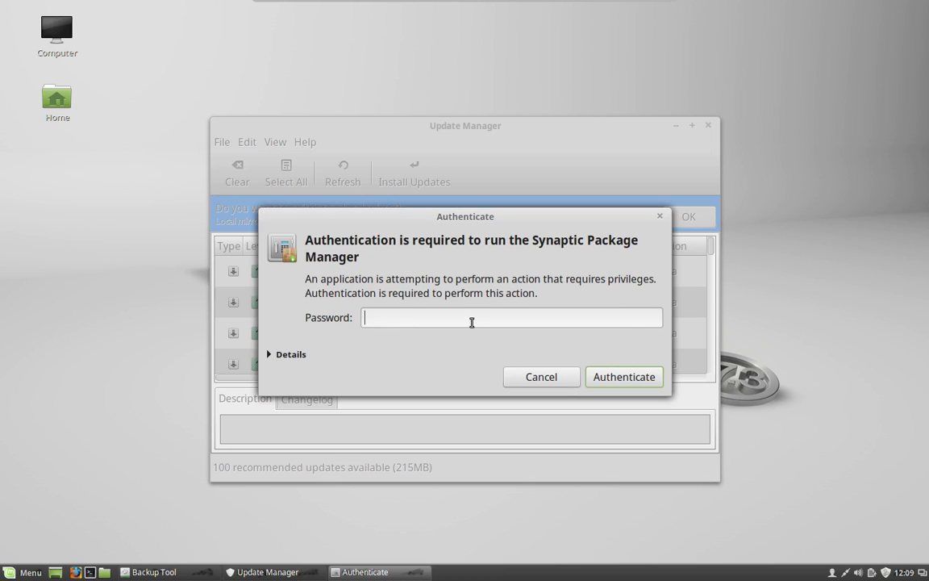
Step: Authenticate the upgrade, let all updates install, then close Update Manager and Backup Tool
{"action": "type", "text": "••••••"}
{"action": "key", "text": "Return"}
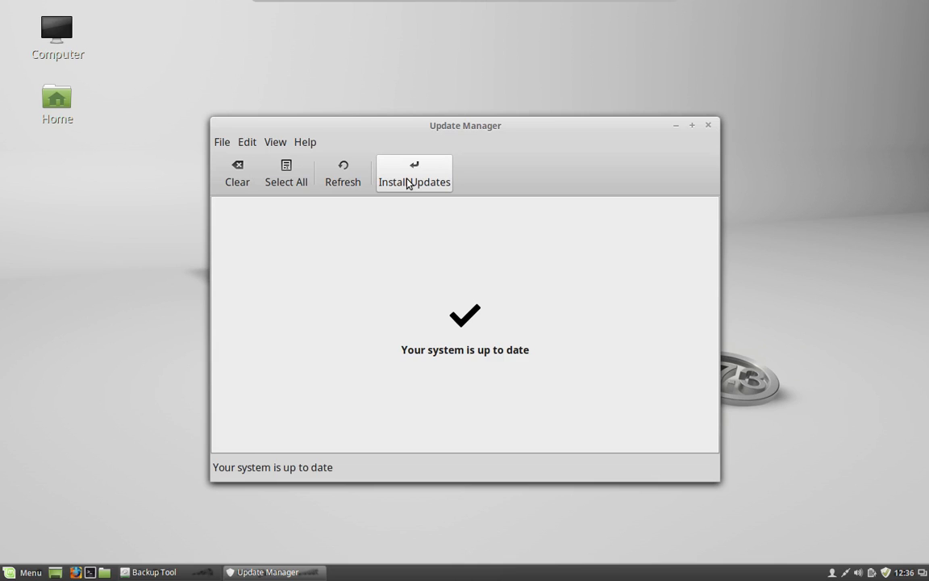
{"action": "left_click", "coordinate": [707, 126]}
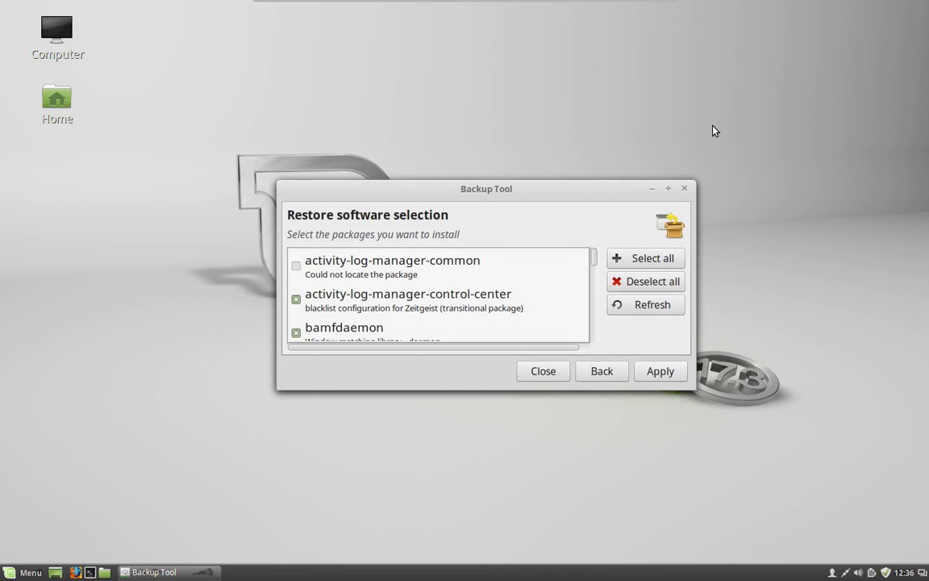
{"action": "left_click", "coordinate": [685, 188]}
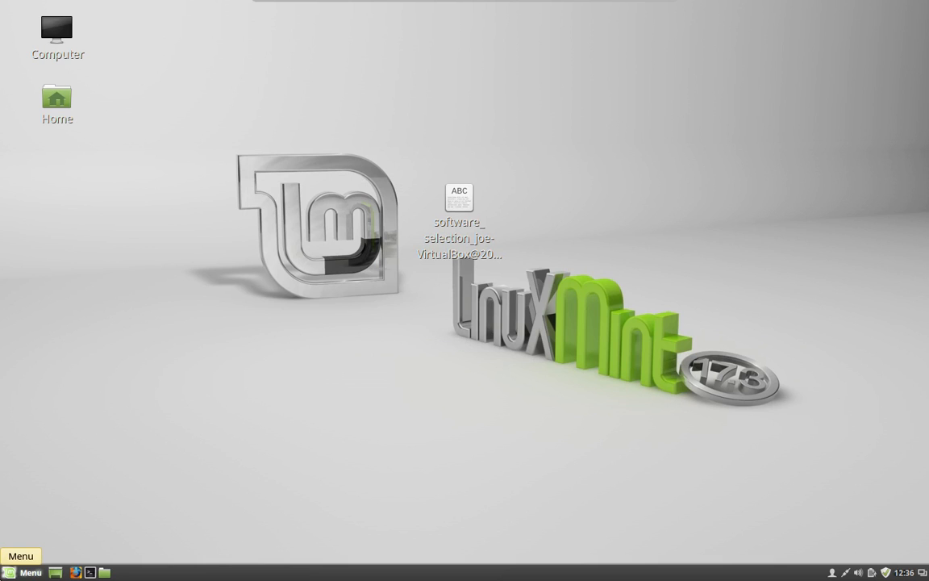
{"action": "left_click", "coordinate": [24, 572]}
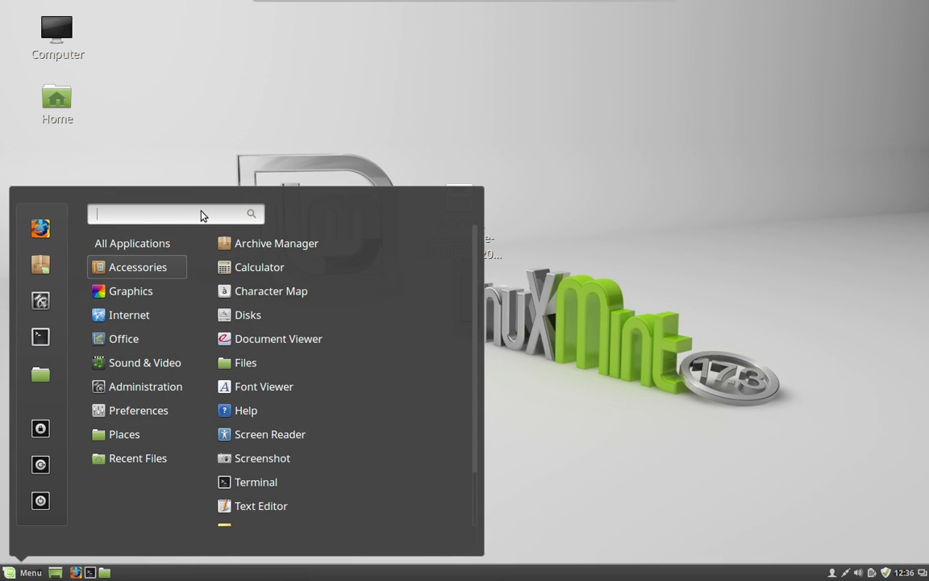
Step: Search 'backup' in the Menu and launch Backup Tool with the administrator password
{"action": "type", "text": "backup"}
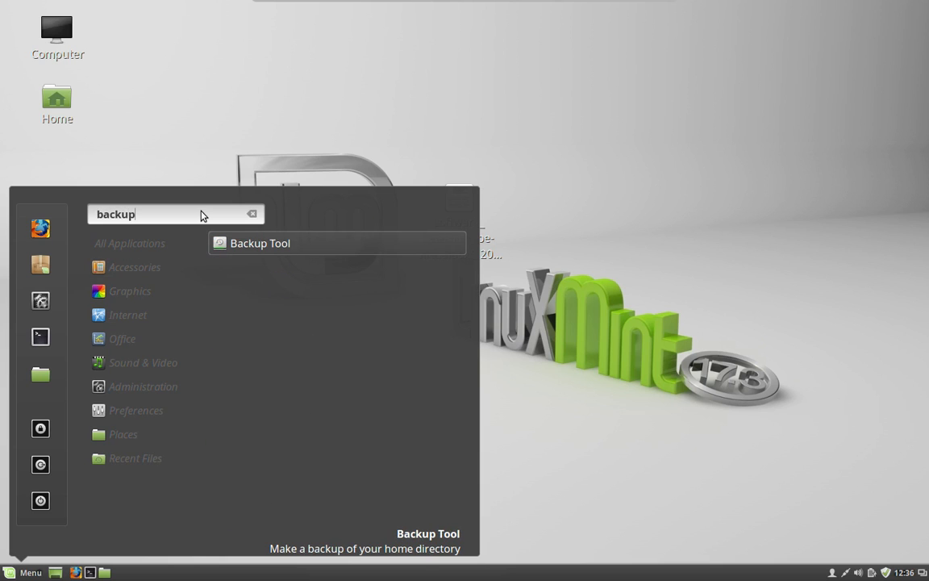
{"action": "left_click", "coordinate": [356, 246]}
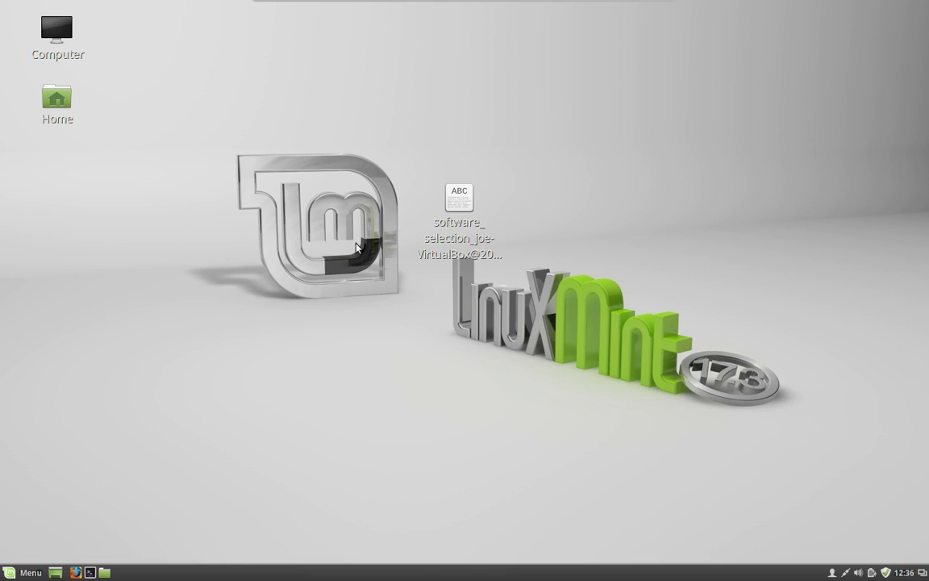
{"action": "type", "text": "••"}
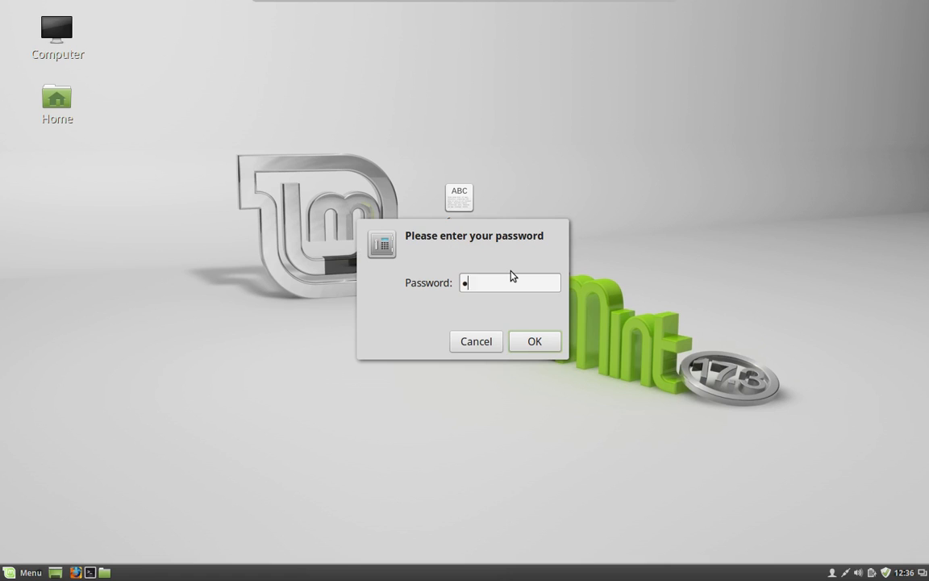
{"action": "type", "text": "•••••"}
{"action": "key", "text": "Return"}
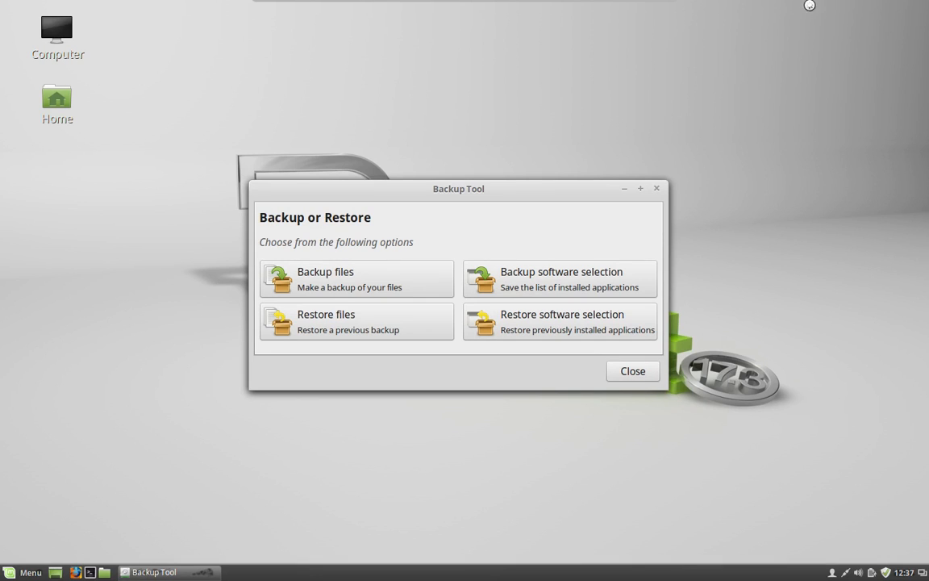
Step: Load the package list from the Desktop into Restore software selection and Apply it again
{"action": "left_click", "coordinate": [569, 320]}
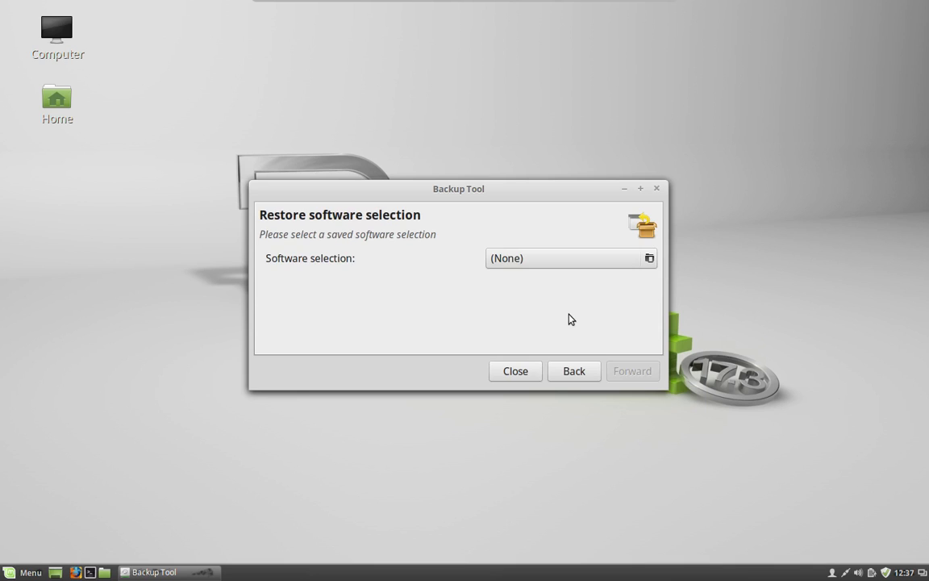
{"action": "left_click", "coordinate": [645, 260]}
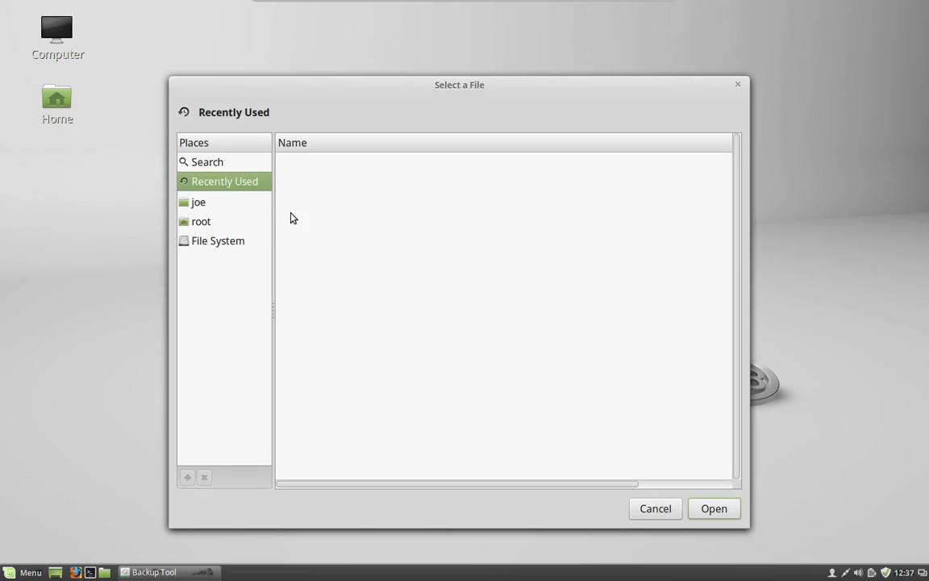
{"action": "left_click", "coordinate": [233, 204]}
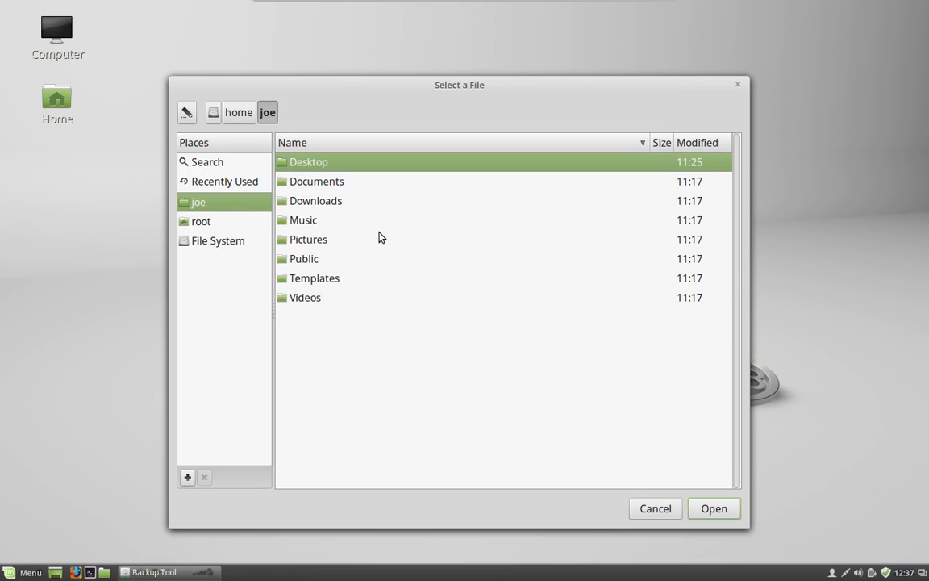
{"action": "double_click", "coordinate": [363, 162]}
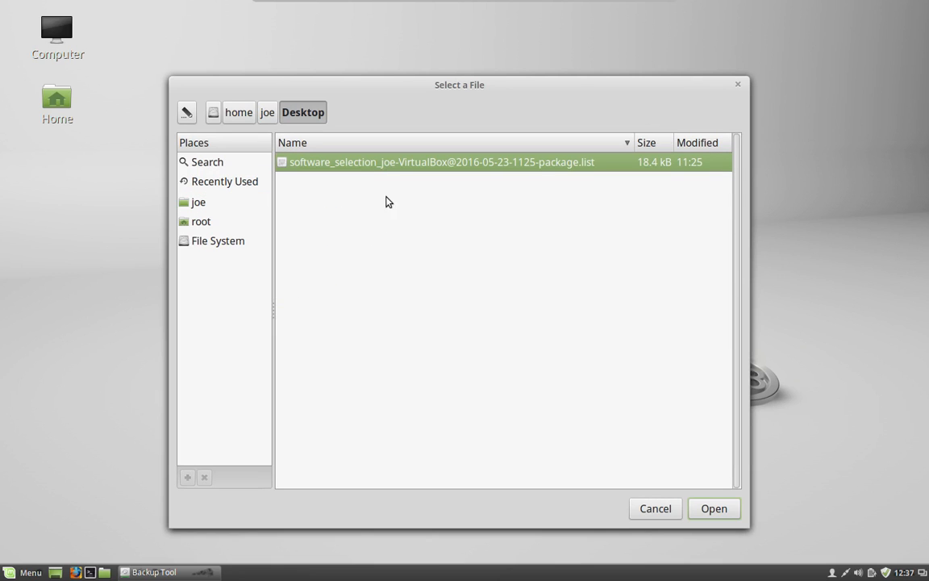
{"action": "left_click", "coordinate": [720, 513]}
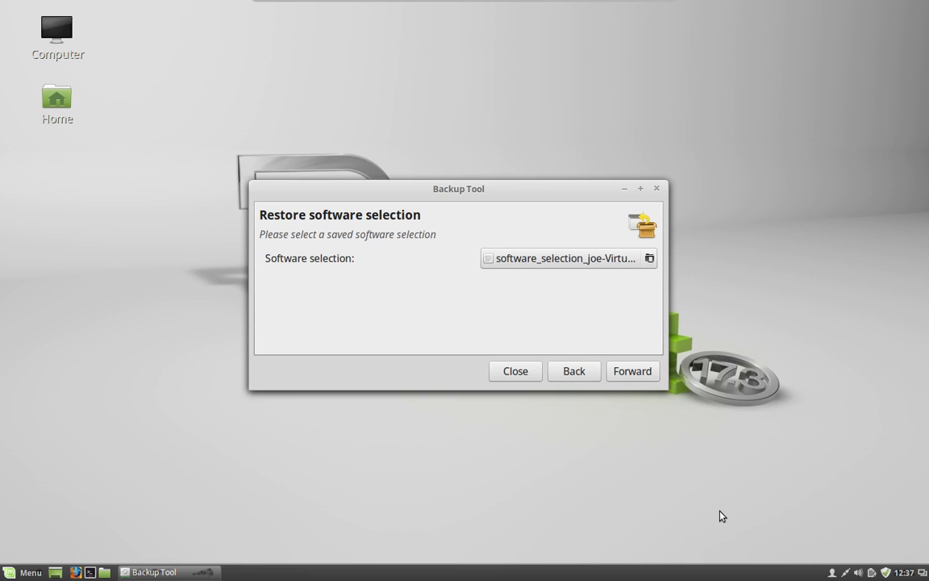
{"action": "left_click", "coordinate": [632, 374]}
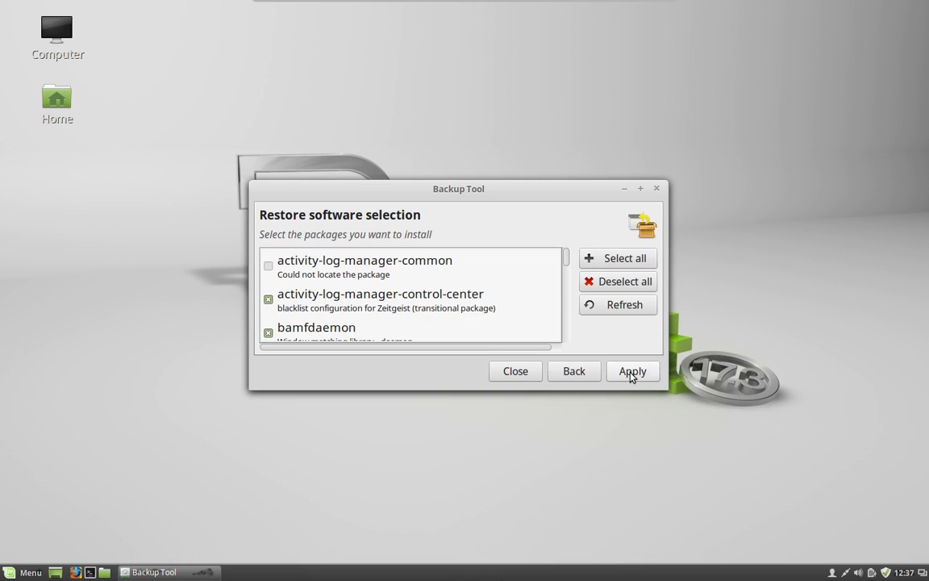
{"action": "scroll", "coordinate": [472, 277], "scroll_direction": "down", "scroll_amount": 12}
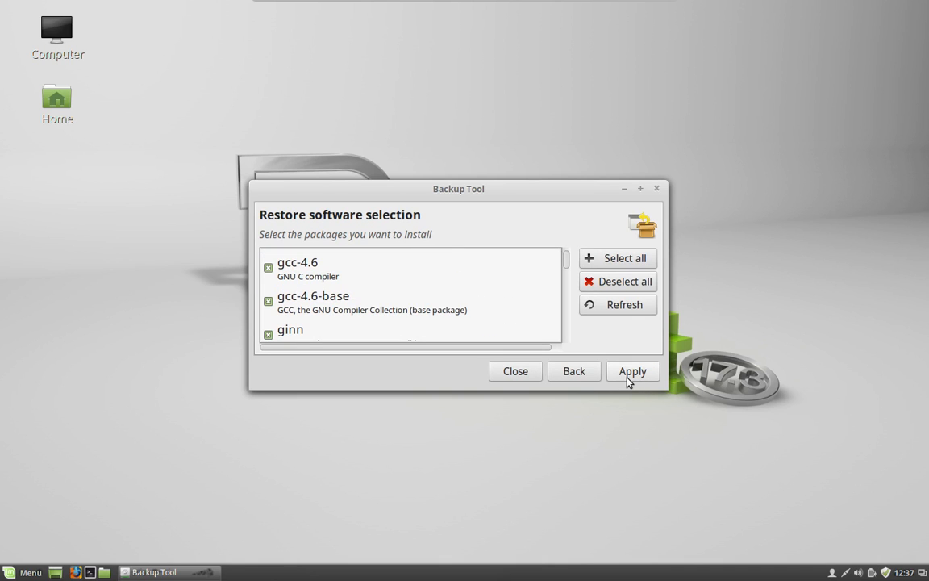
{"action": "left_click", "coordinate": [629, 373]}
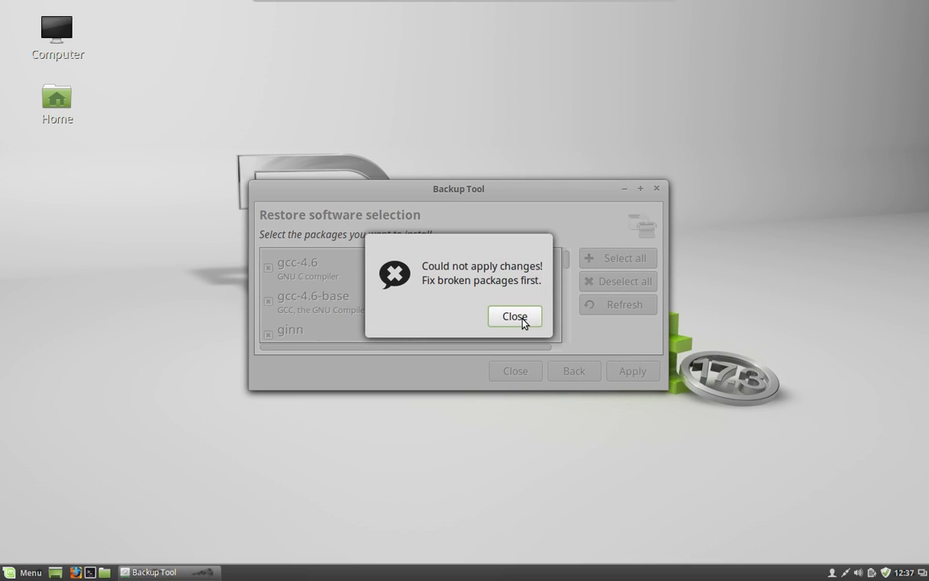
Step: Dismiss the 'Fix broken packages first' error and return to the package list
{"action": "left_click", "coordinate": [521, 319]}
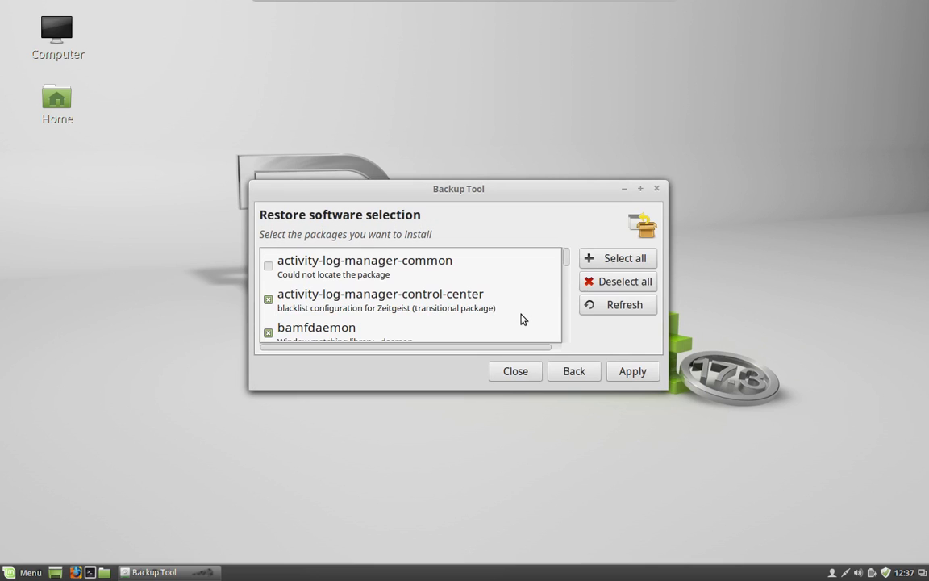
{"action": "scroll", "coordinate": [521, 318], "scroll_direction": "down", "scroll_amount": 8}
{"action": "scroll", "coordinate": [521, 318], "scroll_direction": "up", "scroll_amount": 3}
{"action": "scroll", "coordinate": [521, 319], "scroll_direction": "up", "scroll_amount": 5}
Step: Inspect activity-log-manager-common, cmap-adobe-japan2 and gir1.2-launchpad-integration-3.0 entries, then close the restore window
{"action": "left_click", "coordinate": [269, 272]}
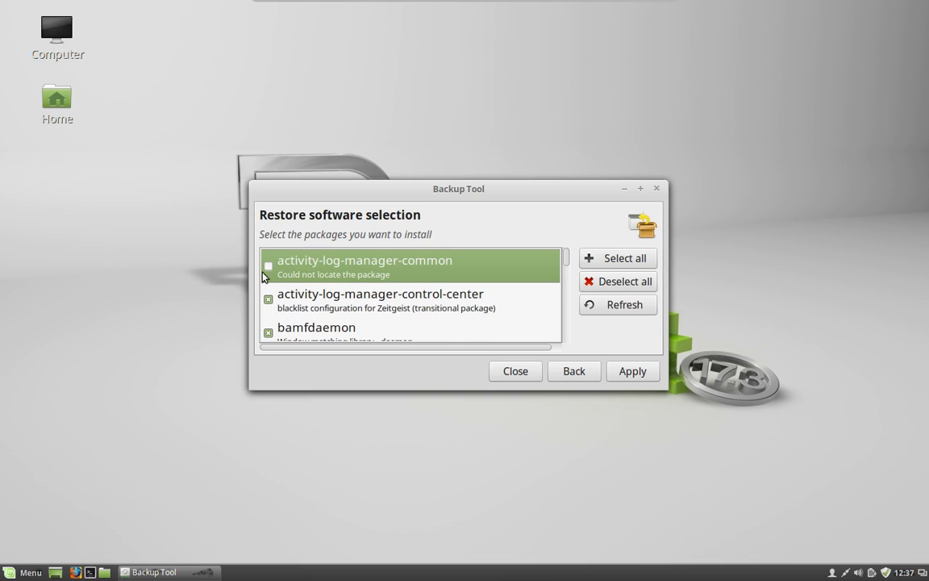
{"action": "scroll", "coordinate": [266, 288], "scroll_direction": "down", "scroll_amount": 1}
{"action": "scroll", "coordinate": [282, 287], "scroll_direction": "up", "scroll_amount": 1}
{"action": "scroll", "coordinate": [279, 287], "scroll_direction": "down", "scroll_amount": 4}
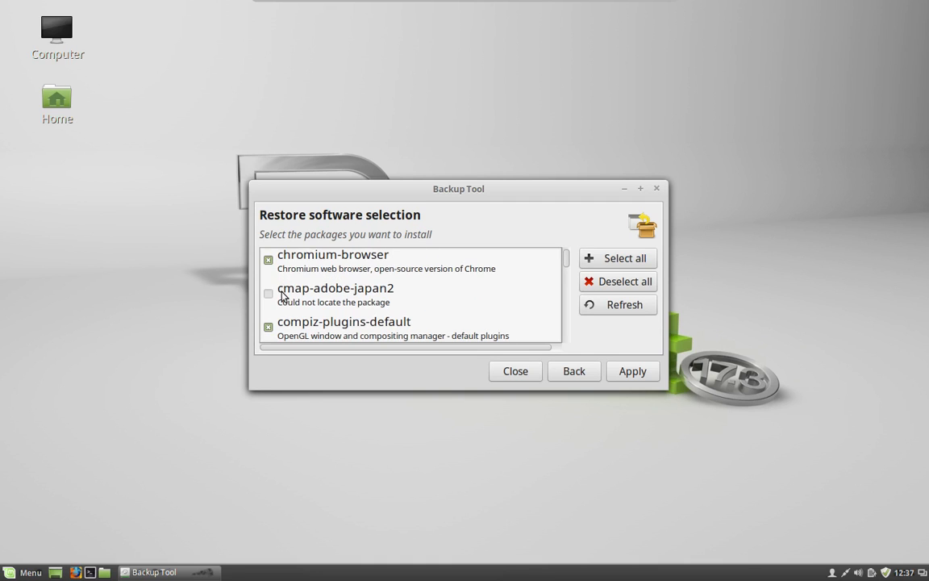
{"action": "left_click", "coordinate": [274, 297]}
{"action": "scroll", "coordinate": [339, 295], "scroll_direction": "down", "scroll_amount": 3}
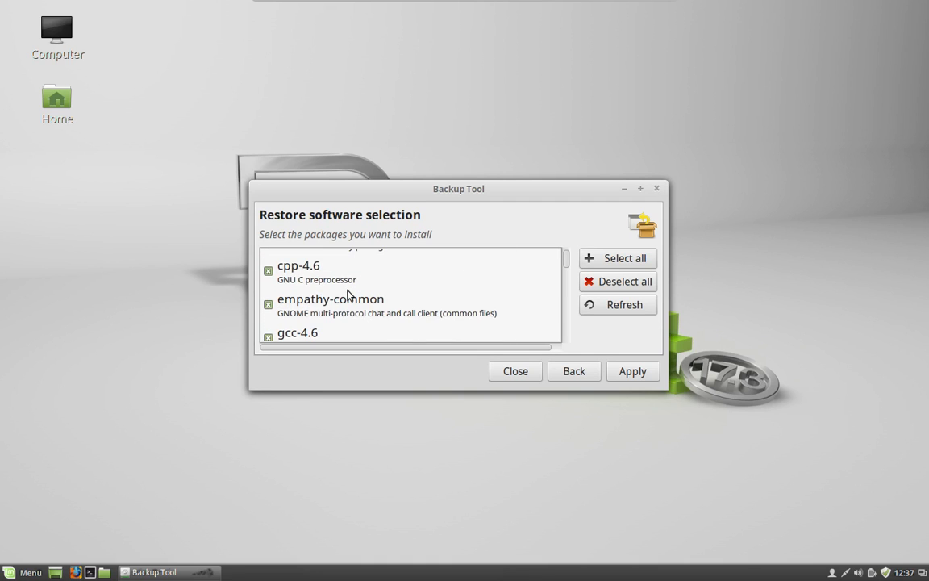
{"action": "scroll", "coordinate": [348, 295], "scroll_direction": "down", "scroll_amount": 12}
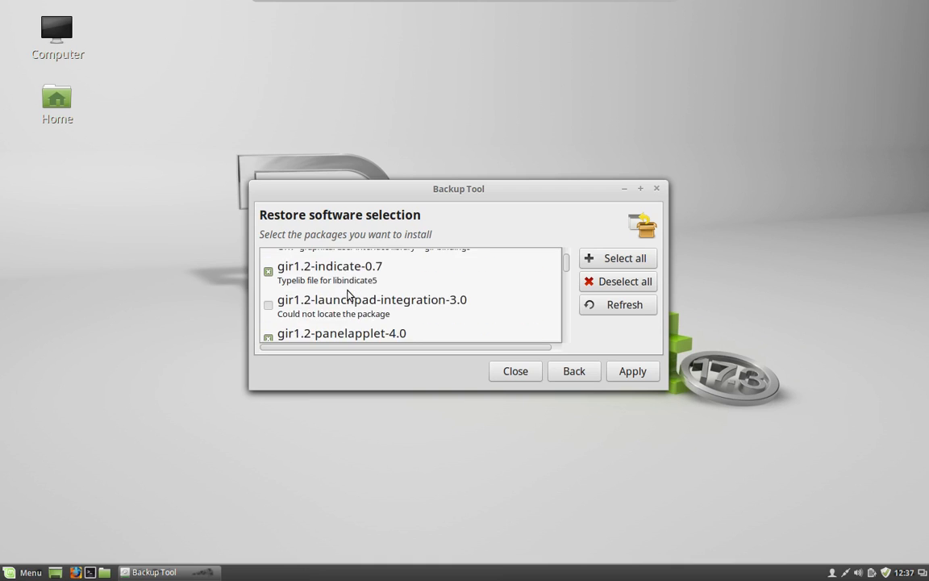
{"action": "scroll", "coordinate": [348, 295], "scroll_direction": "up", "scroll_amount": 2}
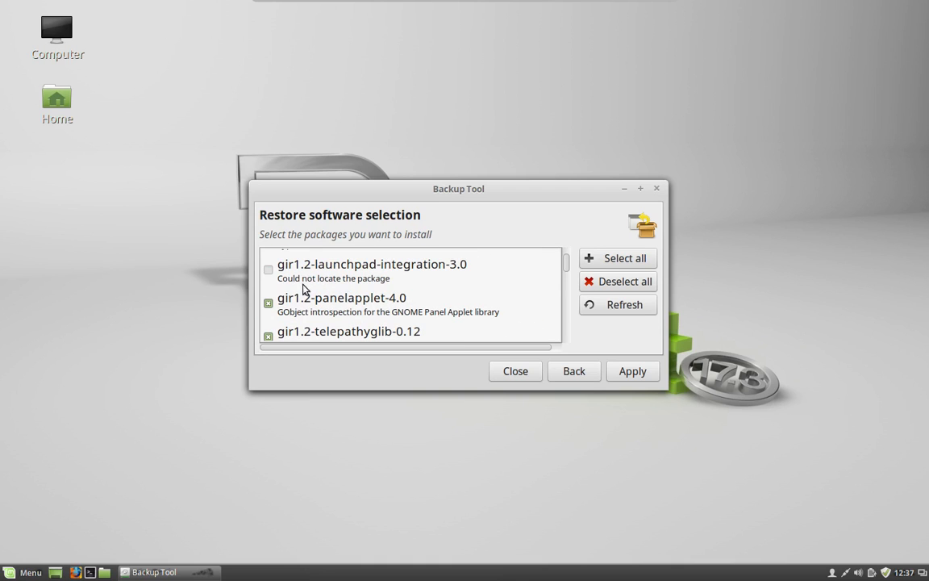
{"action": "left_click", "coordinate": [281, 271]}
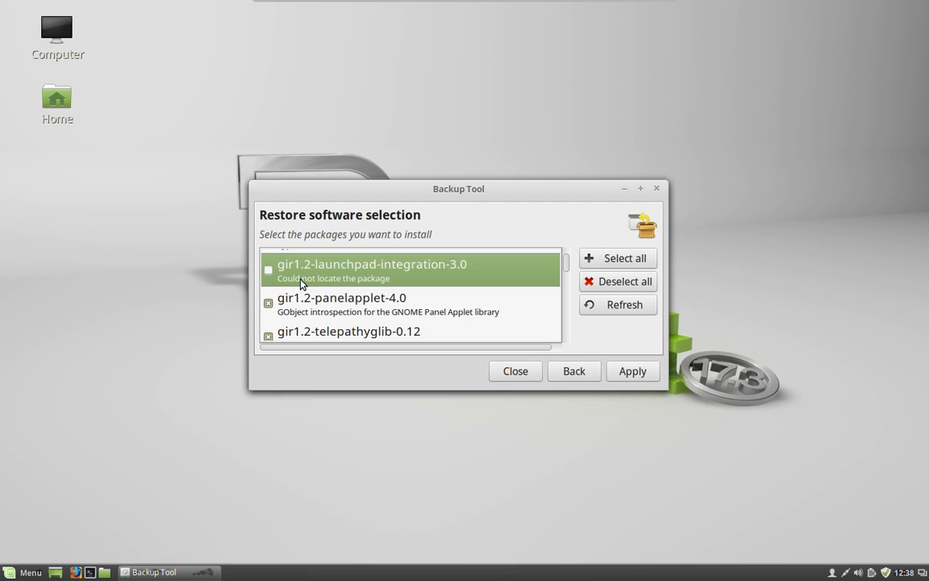
{"action": "left_click", "coordinate": [655, 189]}
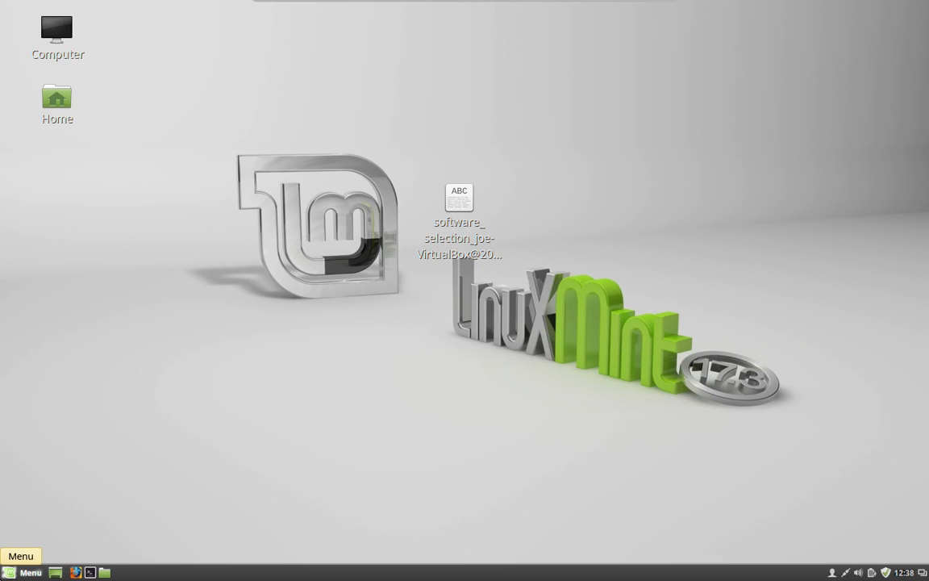
Step: Bring up the Quit shutdown prompt from the Menu, then cancel it
{"action": "left_click", "coordinate": [28, 572]}
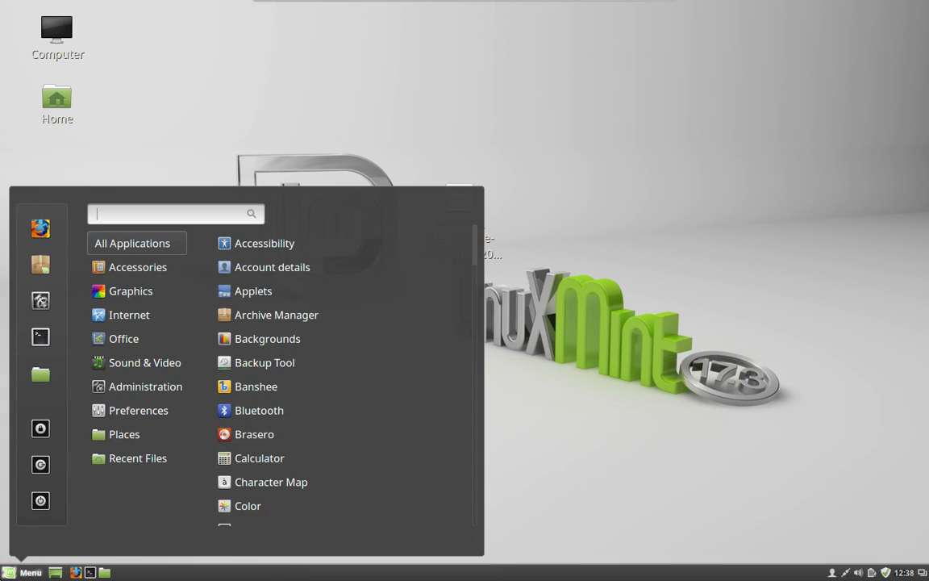
{"action": "left_click", "coordinate": [41, 500]}
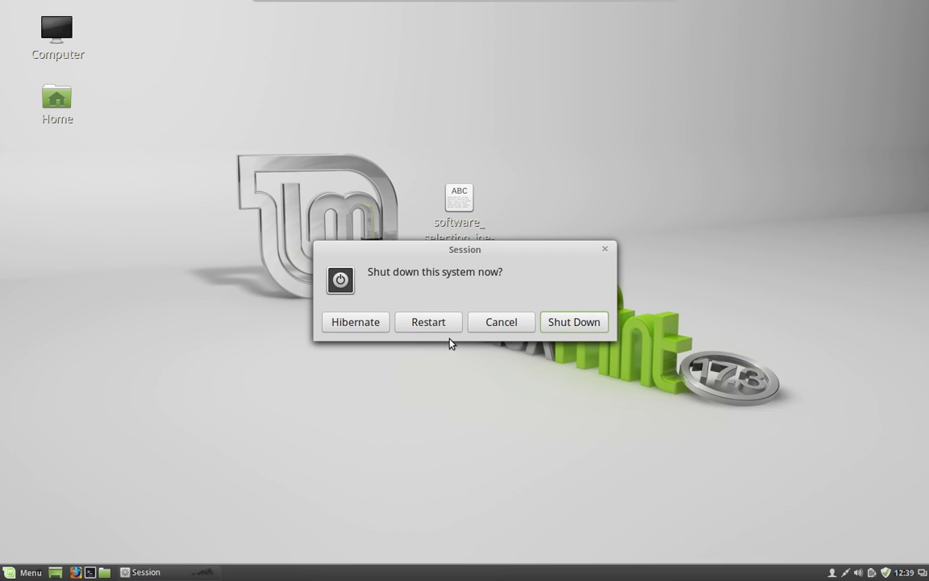
{"action": "left_click", "coordinate": [494, 323]}
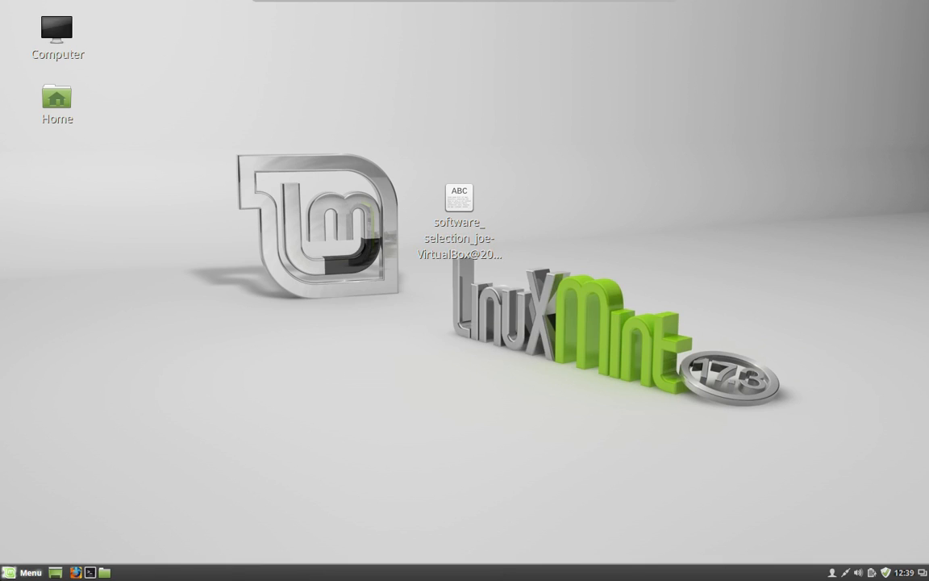
Step: Log out of the Cinnamon session via Menu > Logout and confirm Log Out
{"action": "left_click", "coordinate": [25, 571]}
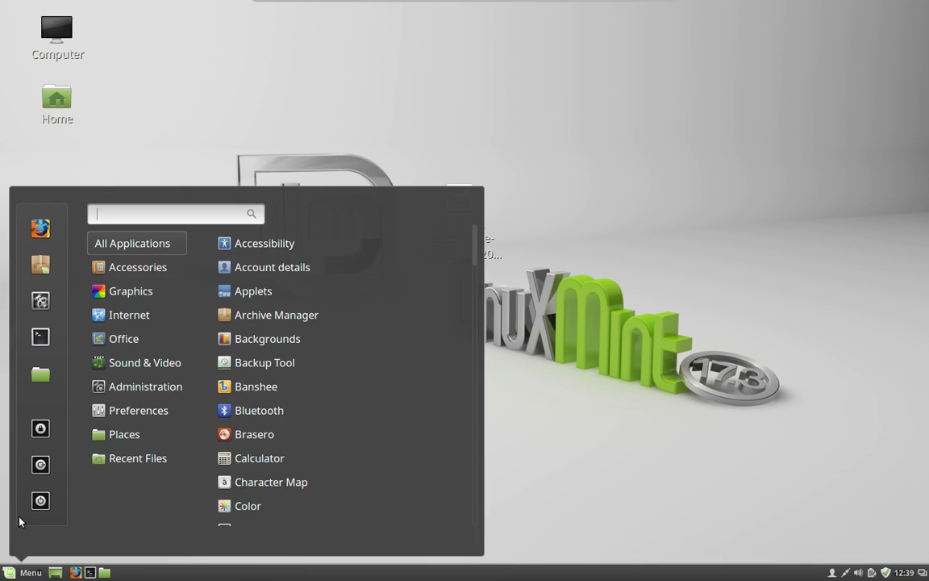
{"action": "left_click", "coordinate": [37, 462]}
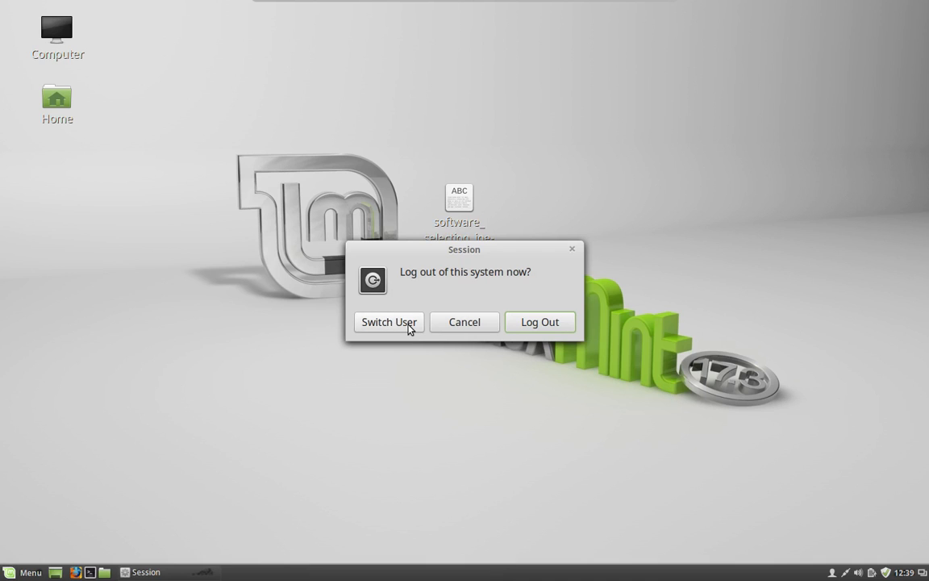
{"action": "left_click", "coordinate": [538, 322]}
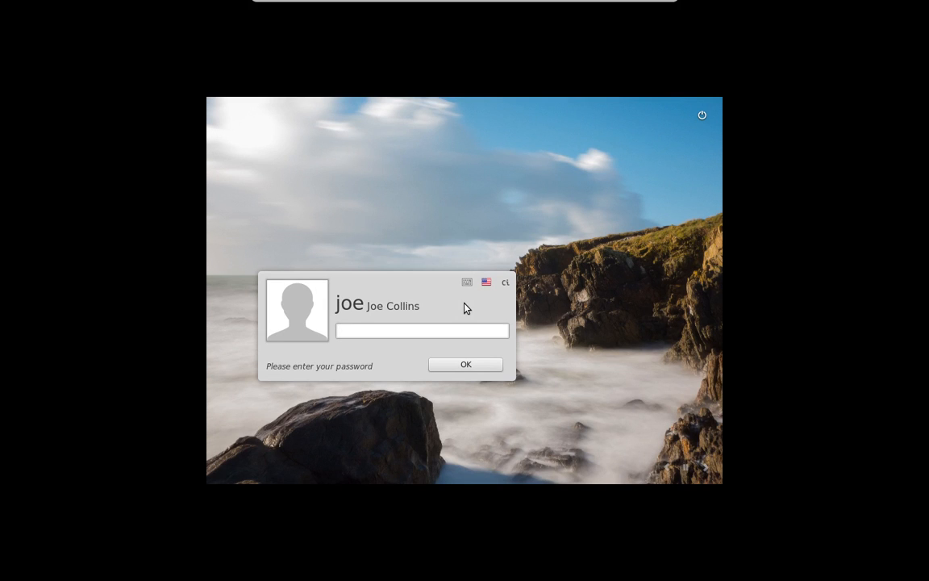
Step: Log in on tty1 with the user's name and password, retrying after 'Login incorrect', then begin typing 'sudo apt'
{"action": "key", "text": "ctrl+alt+F1"}
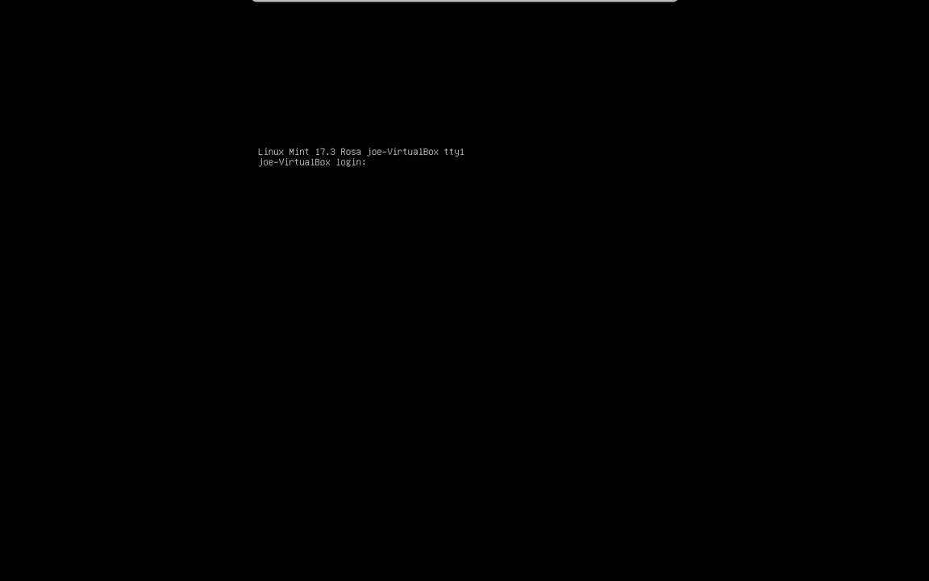
{"action": "key", "text": "Return"}
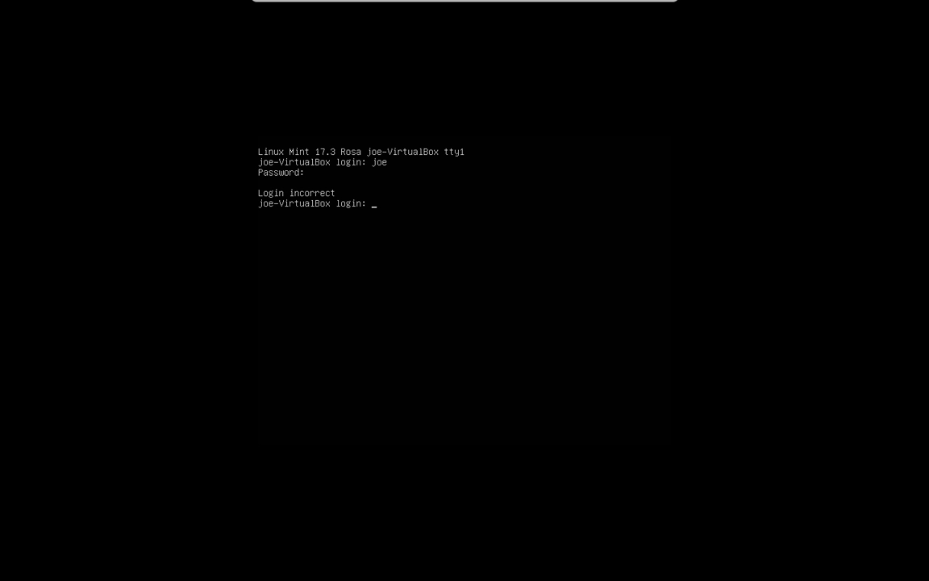
{"action": "key", "text": "Return"}
{"action": "key", "text": "Return"}
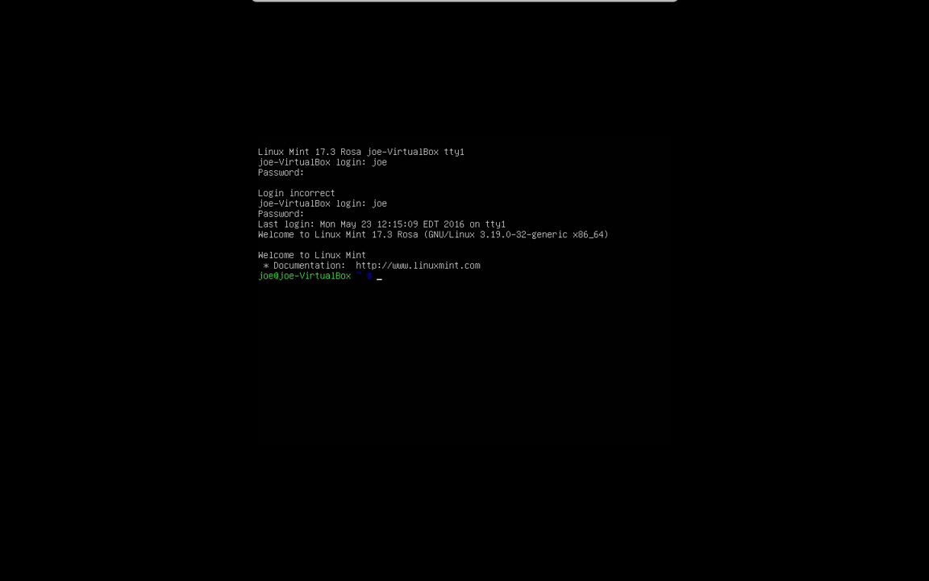
Step: Run 'sudo apt update' with the sudo password, then launch 'sudo apt dist-upgrade'
{"action": "type", "text": "update"}
{"action": "key", "text": "Return"}
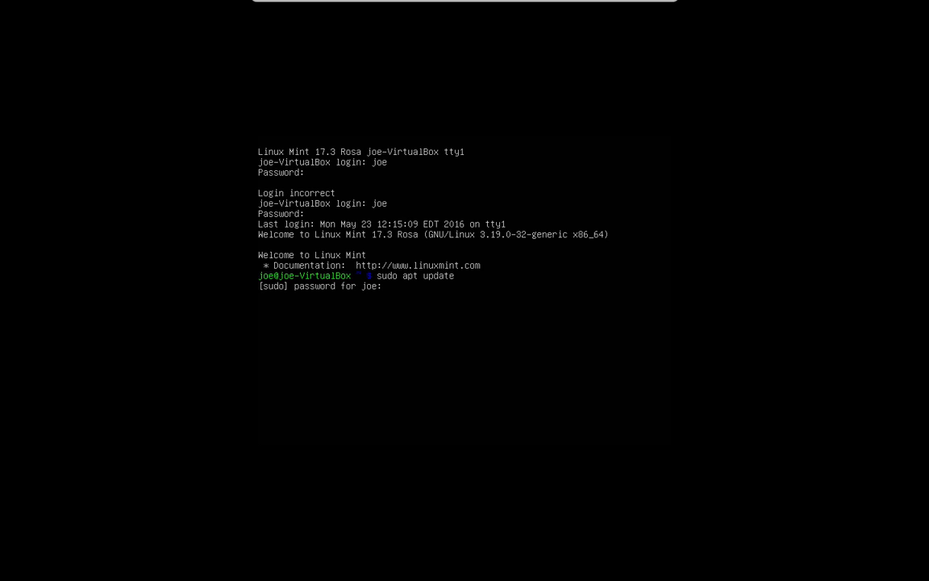
{"action": "key", "text": "Return"}
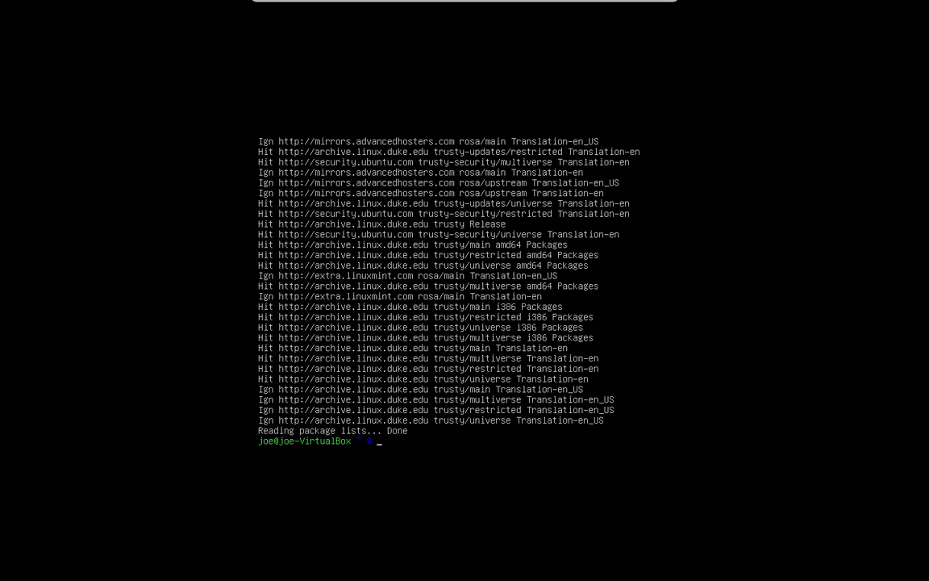
{"action": "type", "text": "sudo apt dist-upgrade"}
{"action": "key", "text": "Return"}
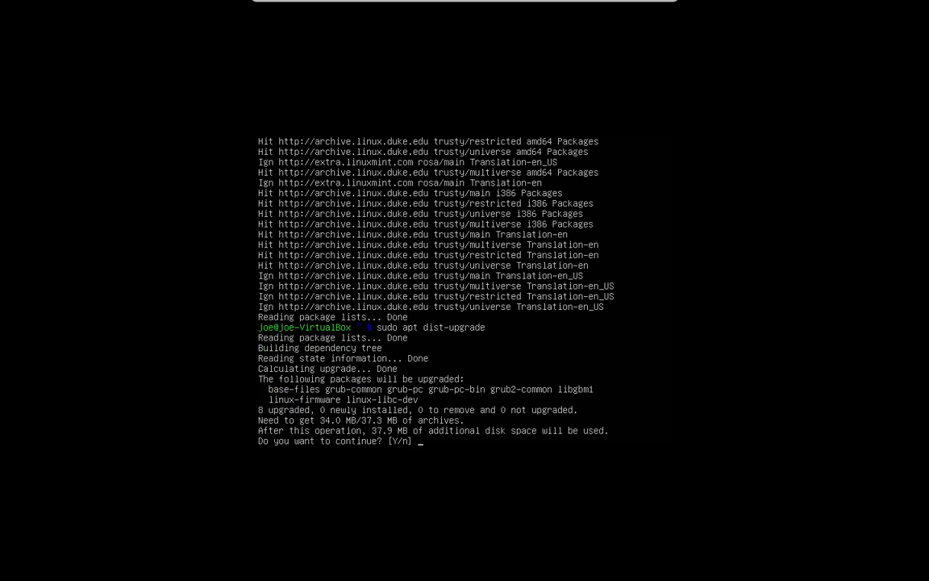
Step: Confirm the 8-package upgrade with 'y', keeping the current /etc/issue, /etc/issue.net and /etc/lsb-release files
{"action": "type", "text": "y"}
{"action": "key", "text": "Return"}
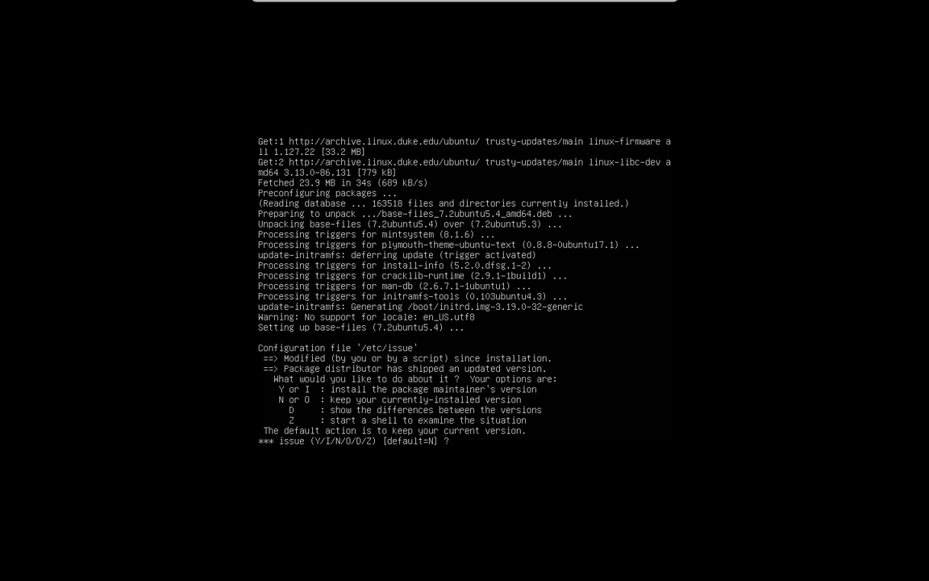
{"action": "key", "text": "Return"}
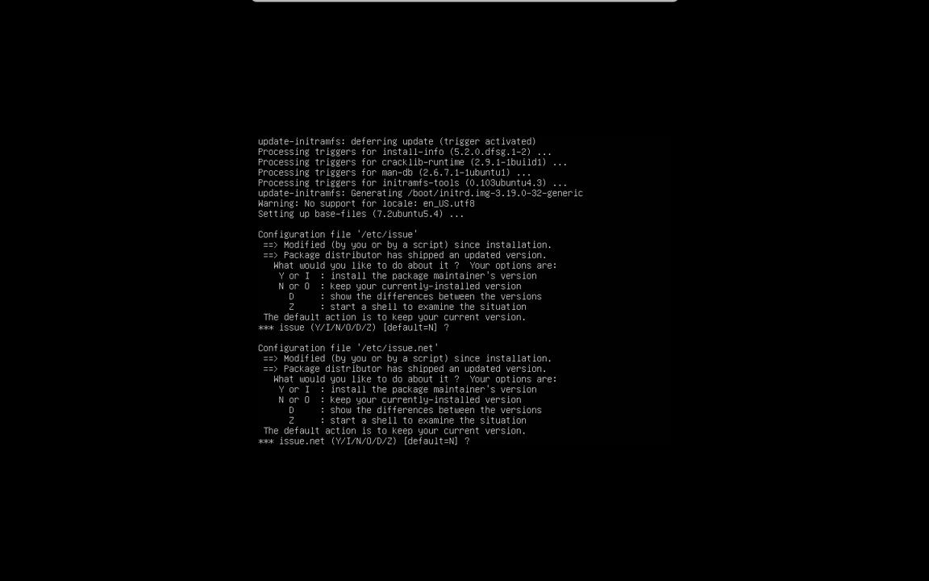
{"action": "key", "text": "Return"}
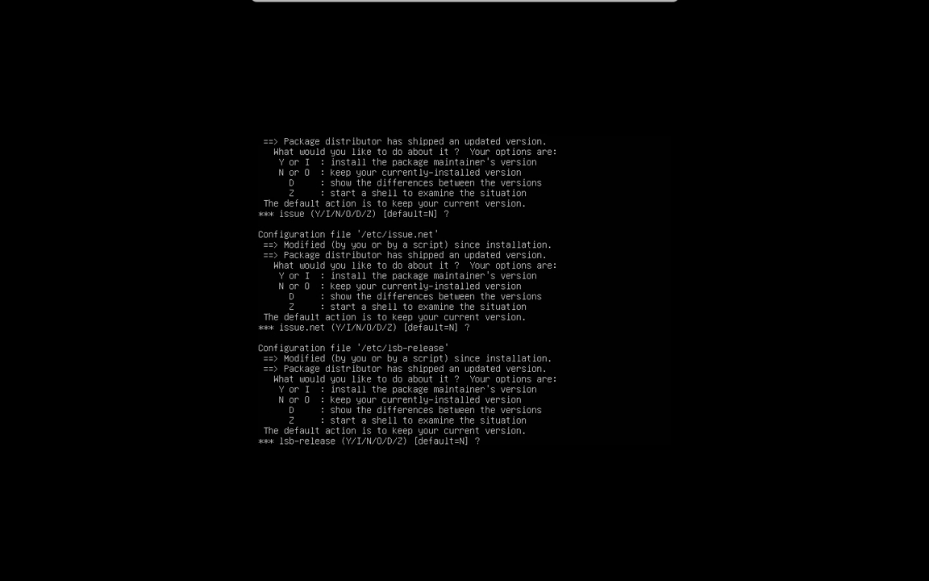
{"action": "key", "text": "Return"}
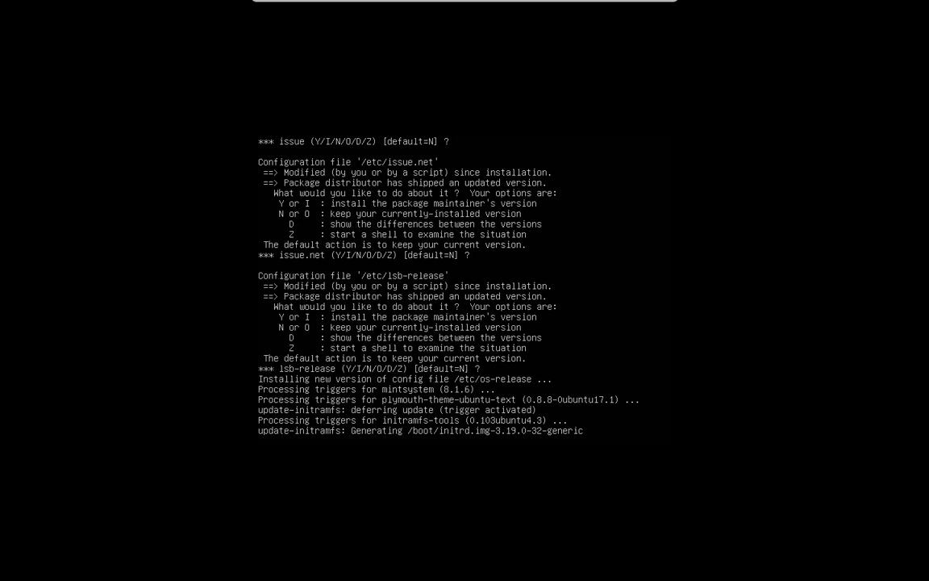